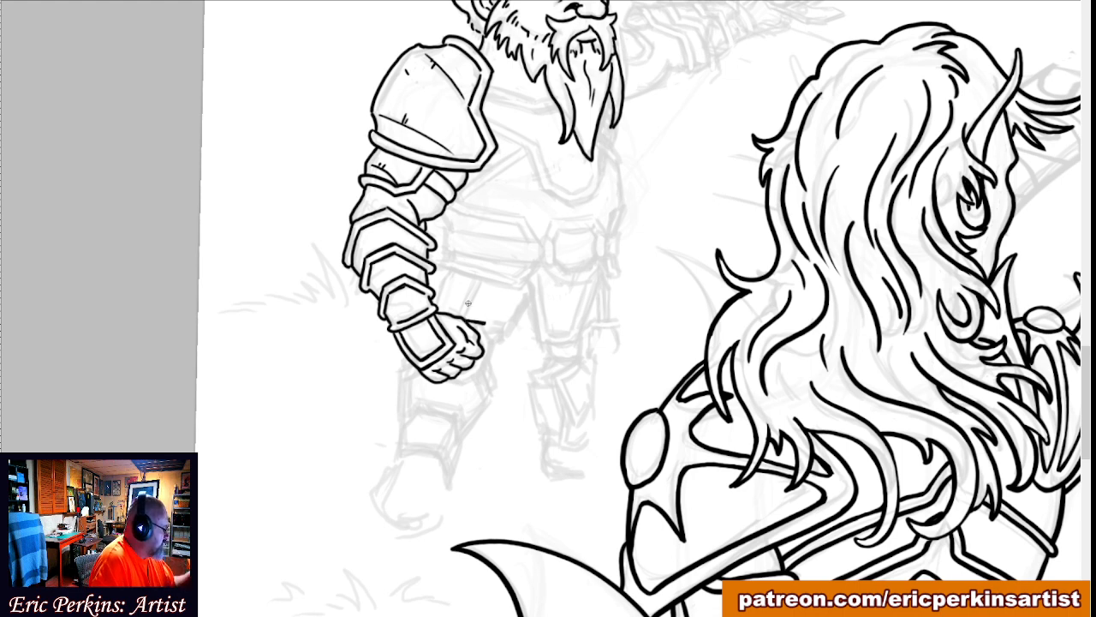
# Ink the outer edge of the dwarf's clenched fist and darken the shadow along its inner side.
pyautogui.moveTo(485, 324)
pyautogui.mouseDown()
pyautogui.moveTo(488, 367)
pyautogui.moveTo(493, 359)
pyautogui.moveTo(469, 384)
pyautogui.moveTo(450, 379)
pyautogui.mouseUp()
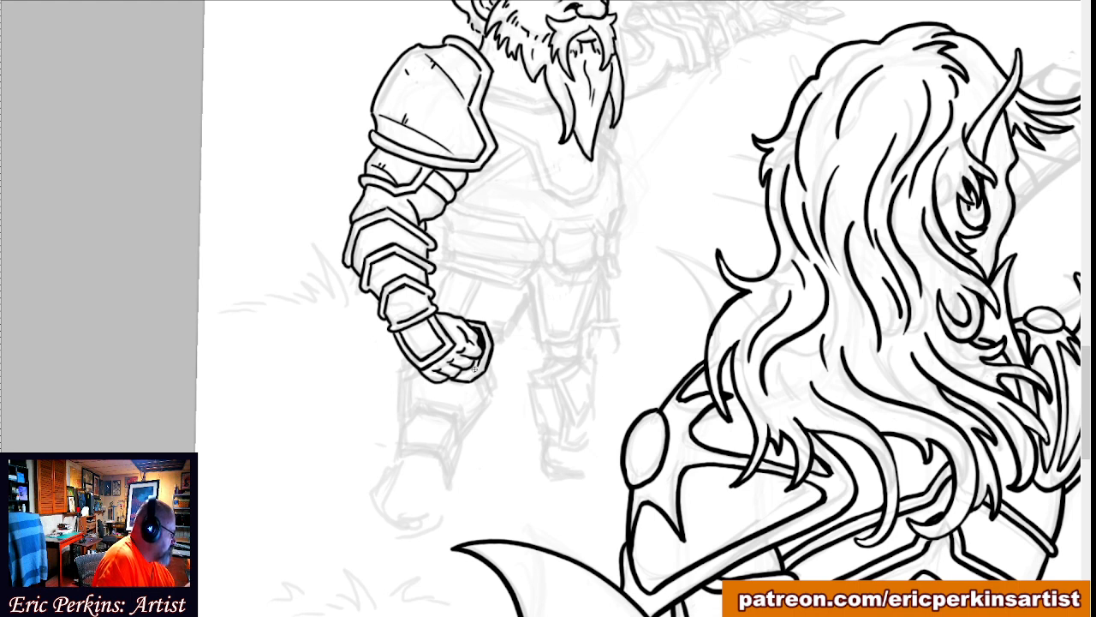
pyautogui.moveTo(476, 369); pyautogui.dragTo(469, 372)
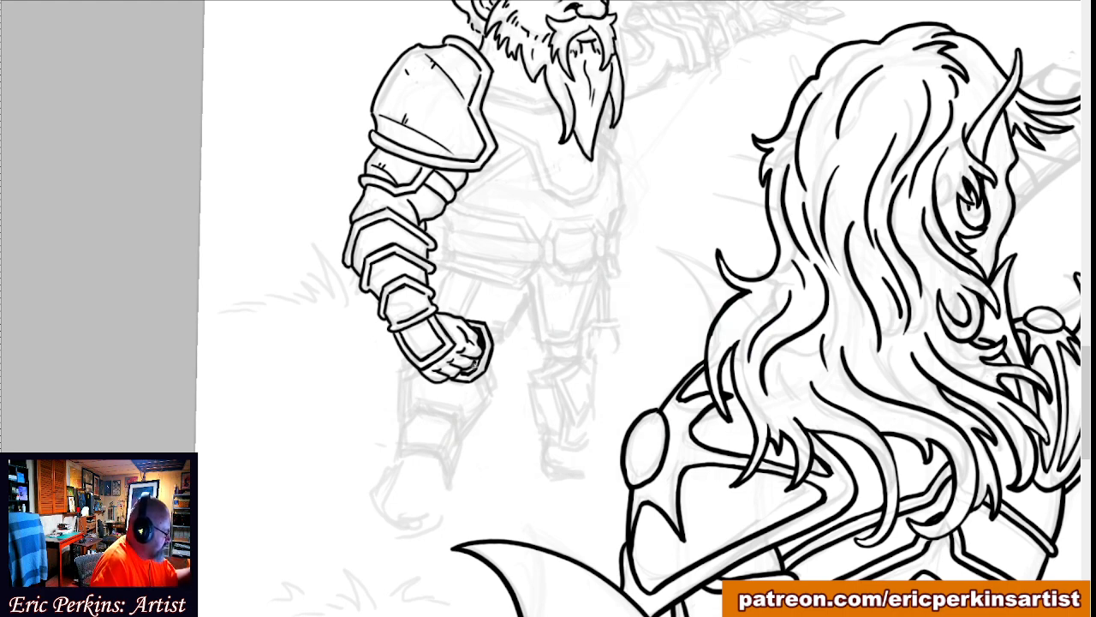
pyautogui.moveTo(474, 362)
pyautogui.mouseDown()
pyautogui.moveTo(465, 369)
pyautogui.moveTo(477, 345)
pyautogui.mouseUp()
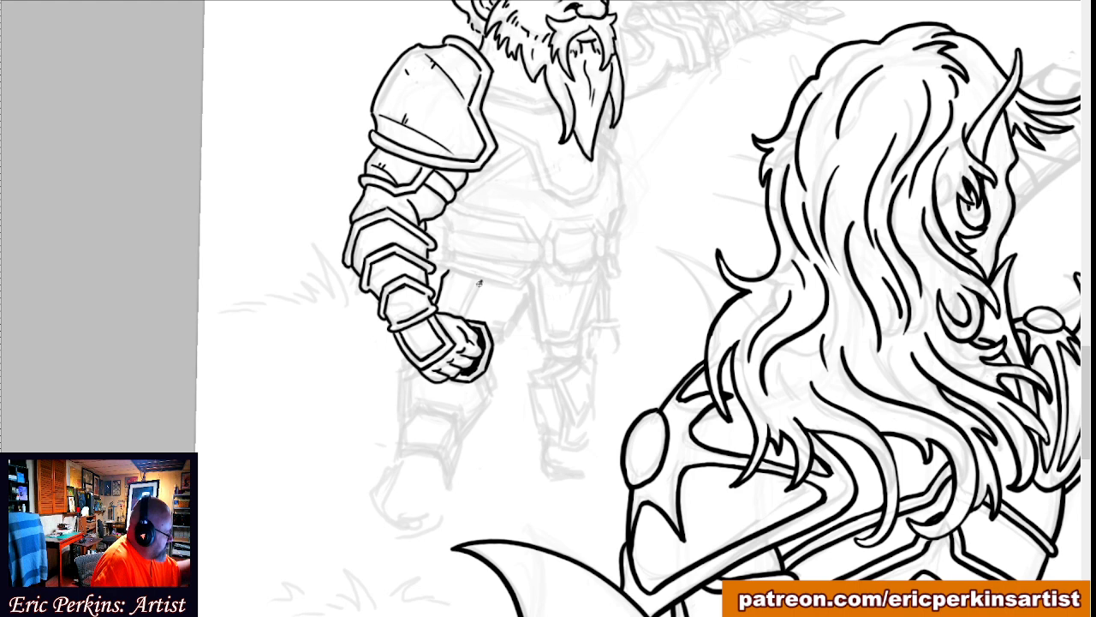
# Ink the upper thigh lines above the fist and the angular, double-edged armor skirt plate over them.
pyautogui.moveTo(480, 277); pyautogui.dragTo(457, 316)
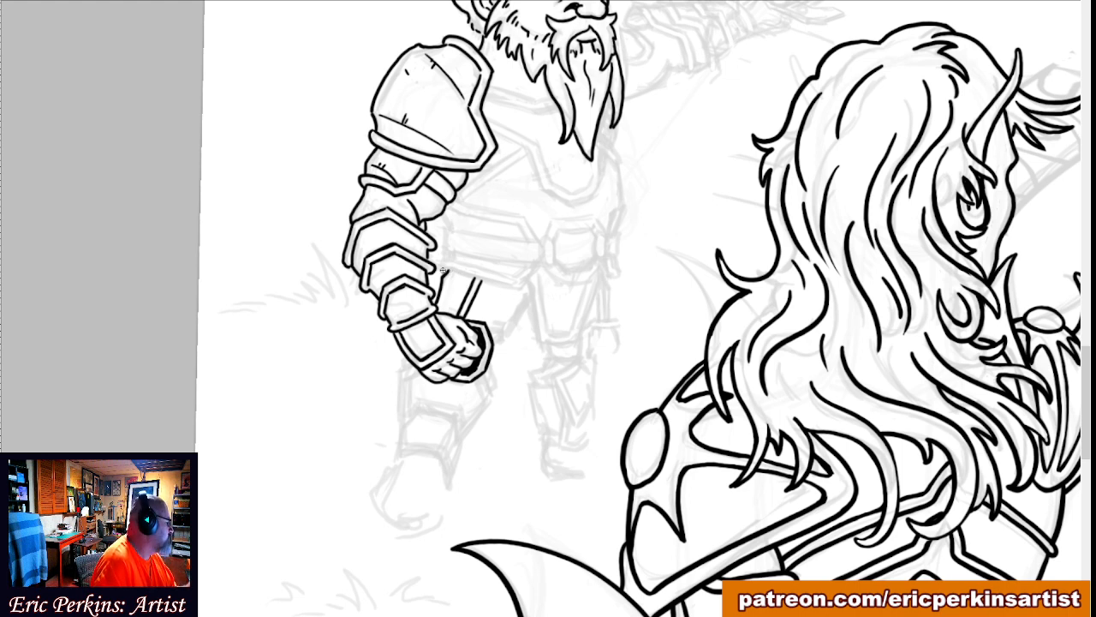
pyautogui.moveTo(441, 267); pyautogui.dragTo(516, 289)
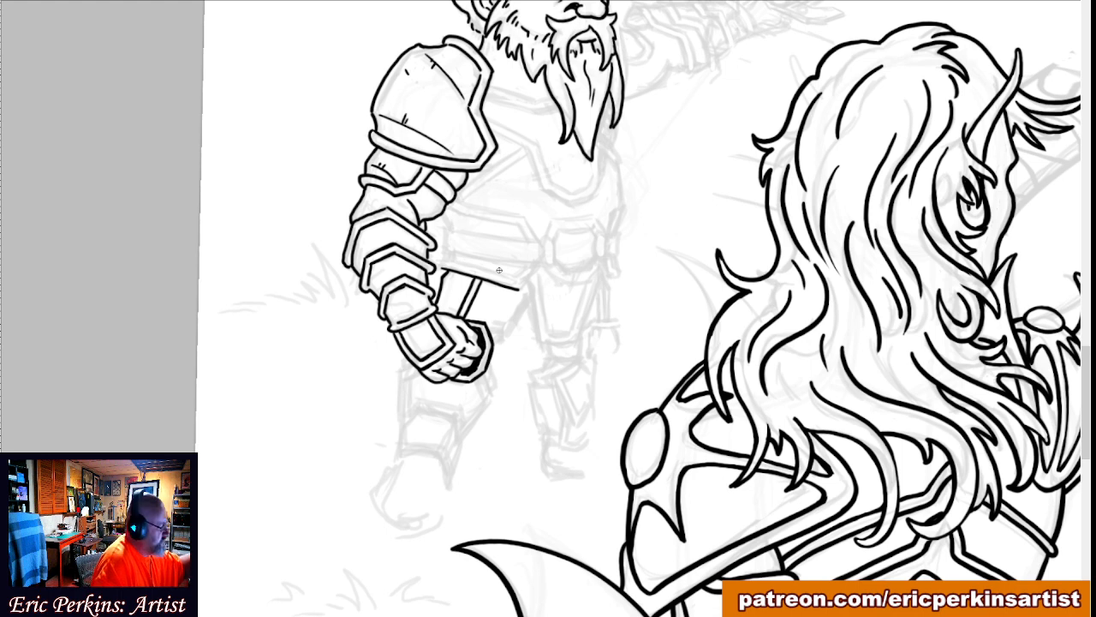
pyautogui.moveTo(538, 264); pyautogui.dragTo(519, 288)
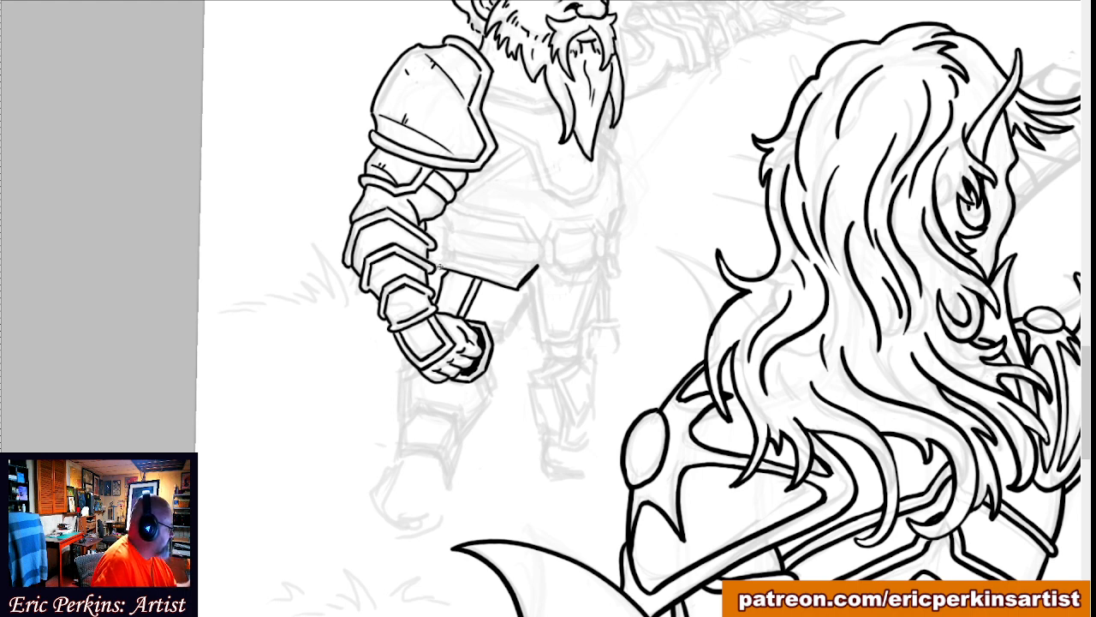
pyautogui.moveTo(441, 260); pyautogui.dragTo(508, 278)
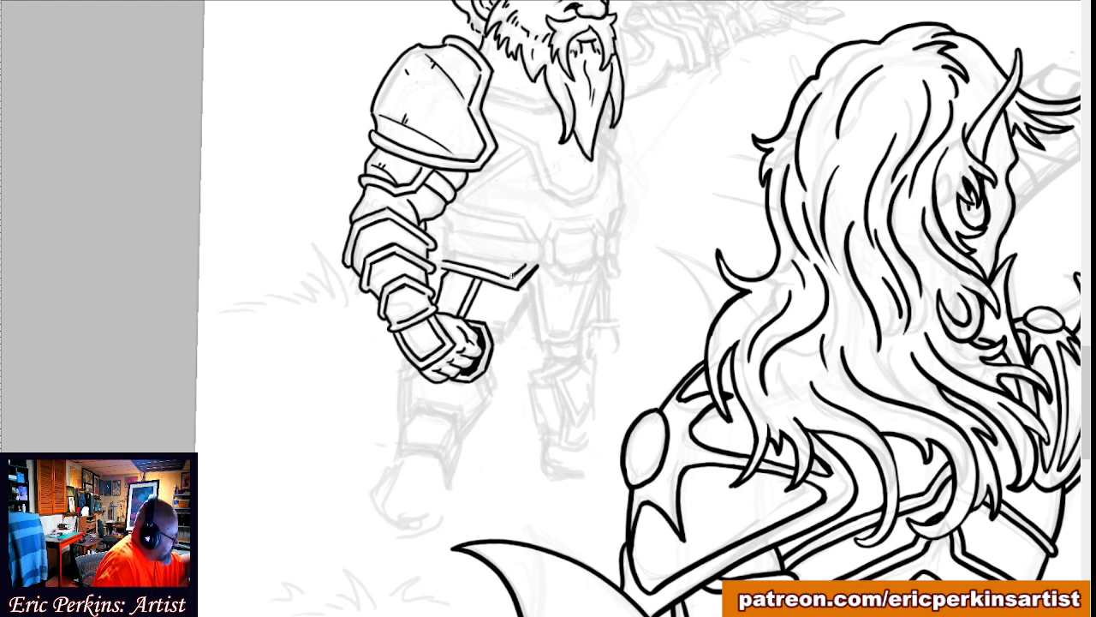
pyautogui.moveTo(512, 278); pyautogui.dragTo(523, 265)
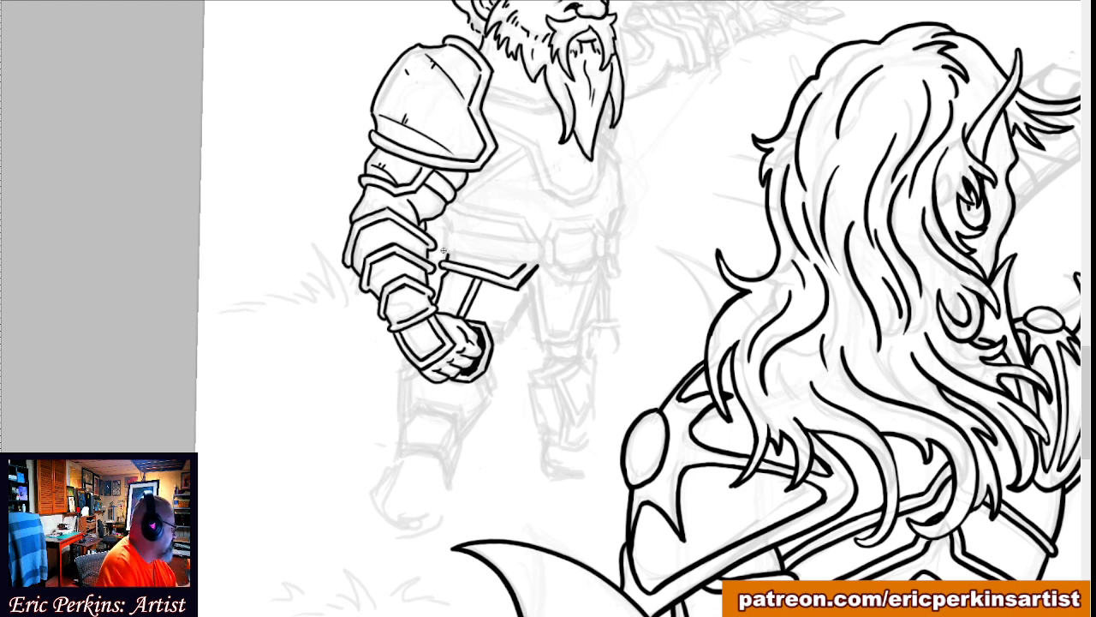
# Ink the dwarf's belt band with its end loop and the double-edged waist plate above it.
pyautogui.moveTo(444, 251); pyautogui.dragTo(561, 267)
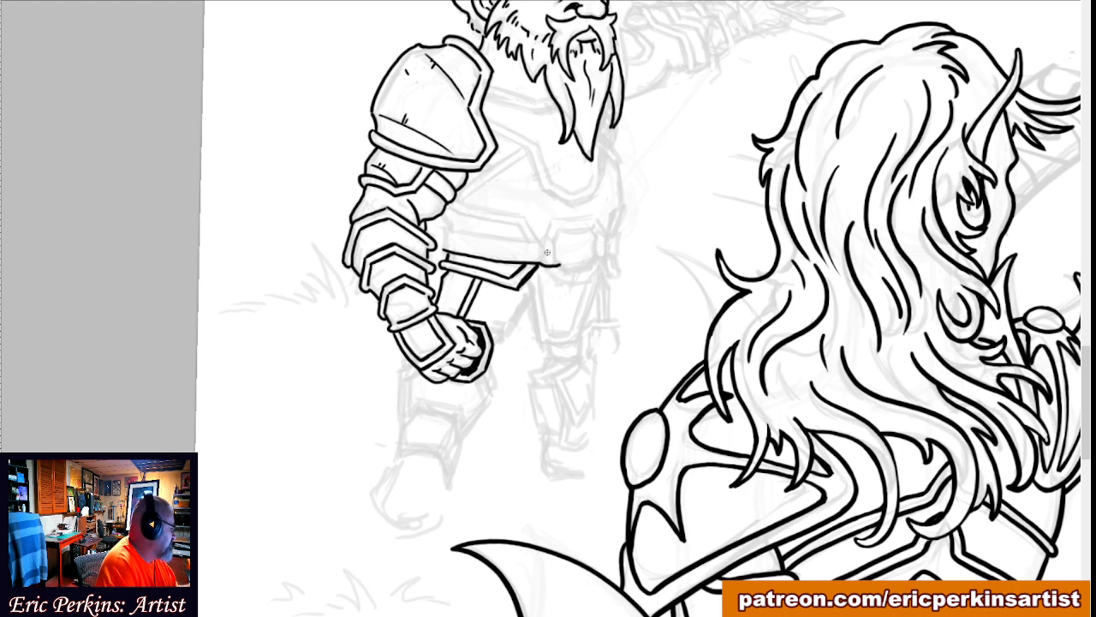
pyautogui.moveTo(446, 228)
pyautogui.mouseDown()
pyautogui.moveTo(555, 239)
pyautogui.moveTo(561, 266)
pyautogui.mouseUp()
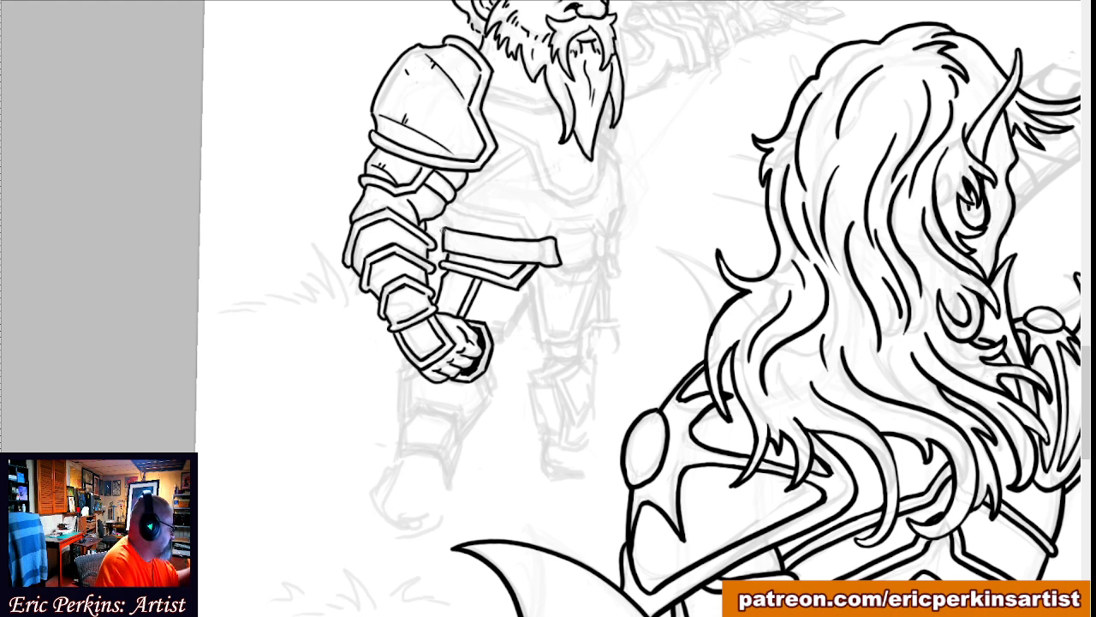
pyautogui.moveTo(455, 200); pyautogui.dragTo(526, 221)
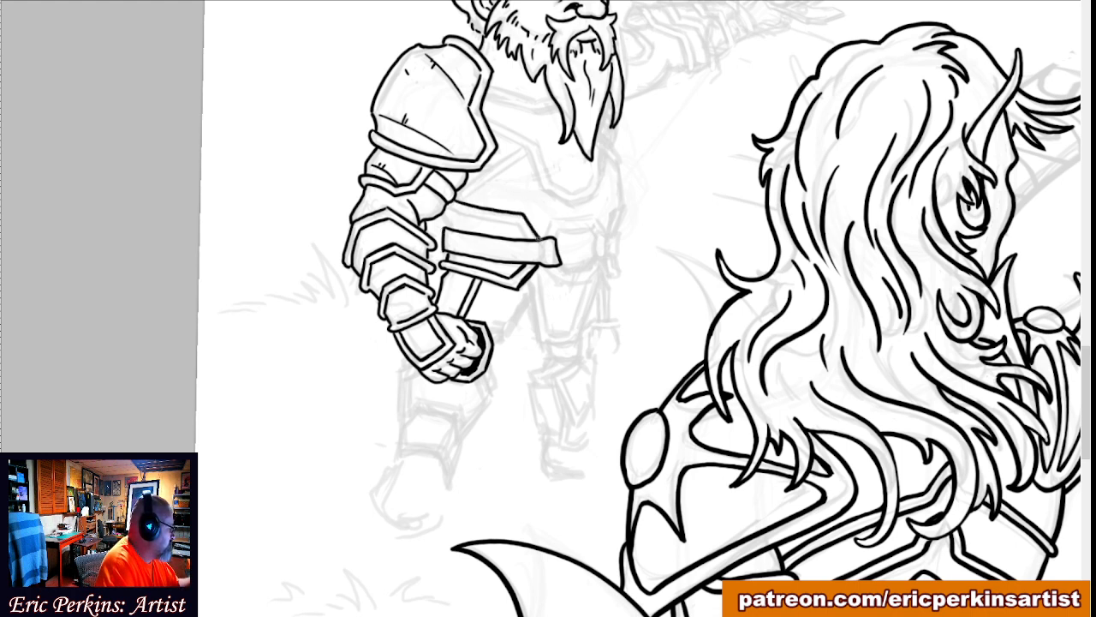
pyautogui.moveTo(445, 207); pyautogui.dragTo(517, 223)
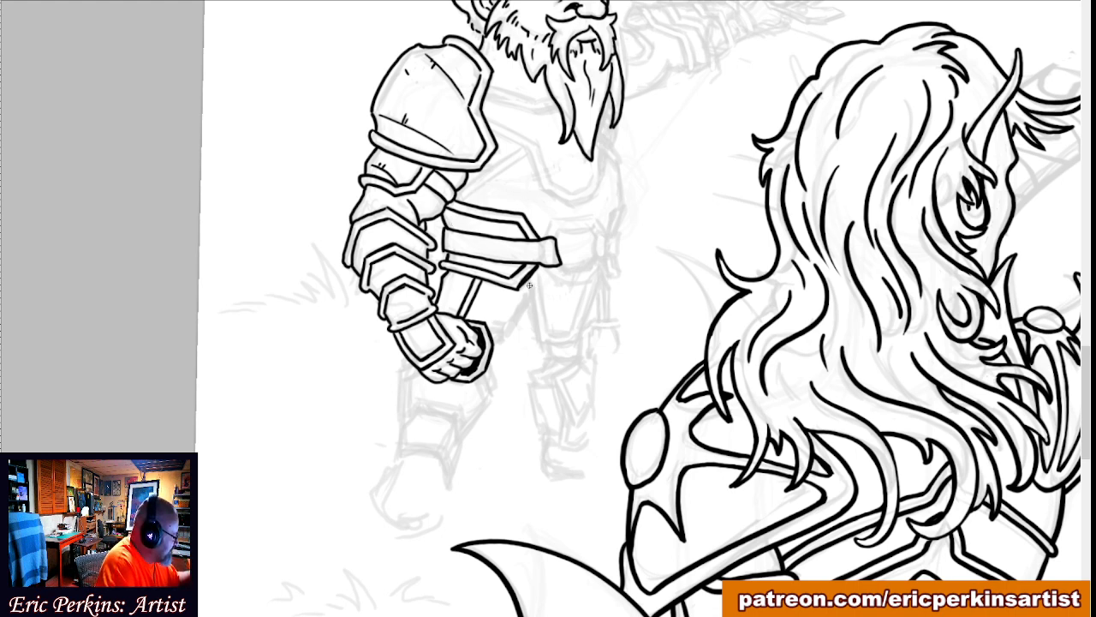
# Ink the tapered cloth panel hanging between the dwarf's legs and the inner thigh line beside the fist.
pyautogui.moveTo(528, 276); pyautogui.dragTo(538, 342)
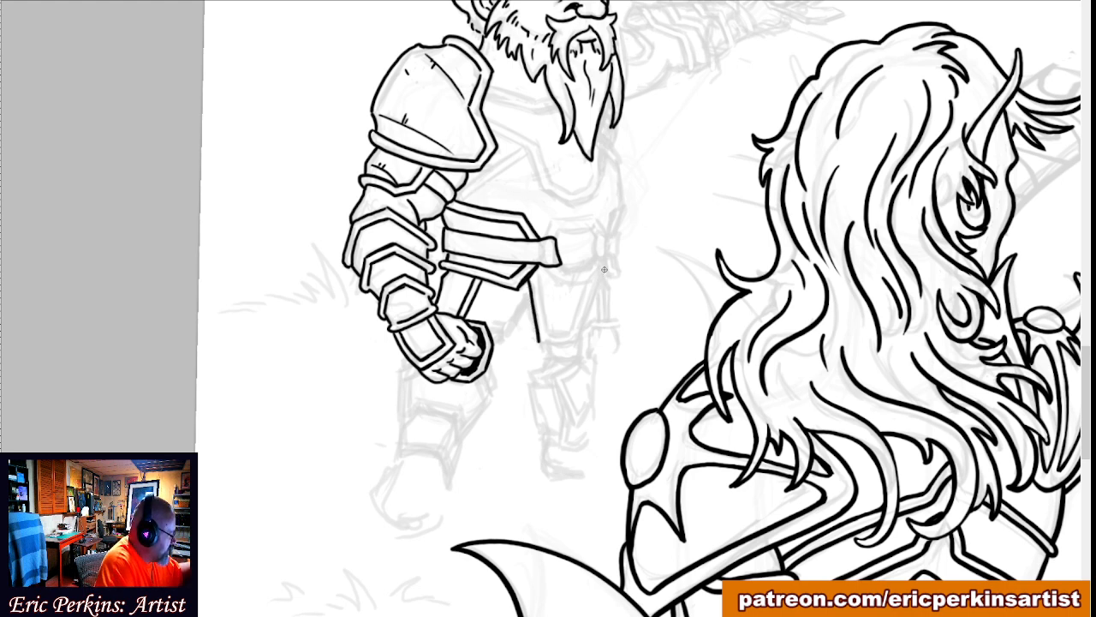
pyautogui.moveTo(605, 268)
pyautogui.mouseDown()
pyautogui.moveTo(582, 338)
pyautogui.moveTo(537, 344)
pyautogui.moveTo(586, 342)
pyautogui.mouseUp()
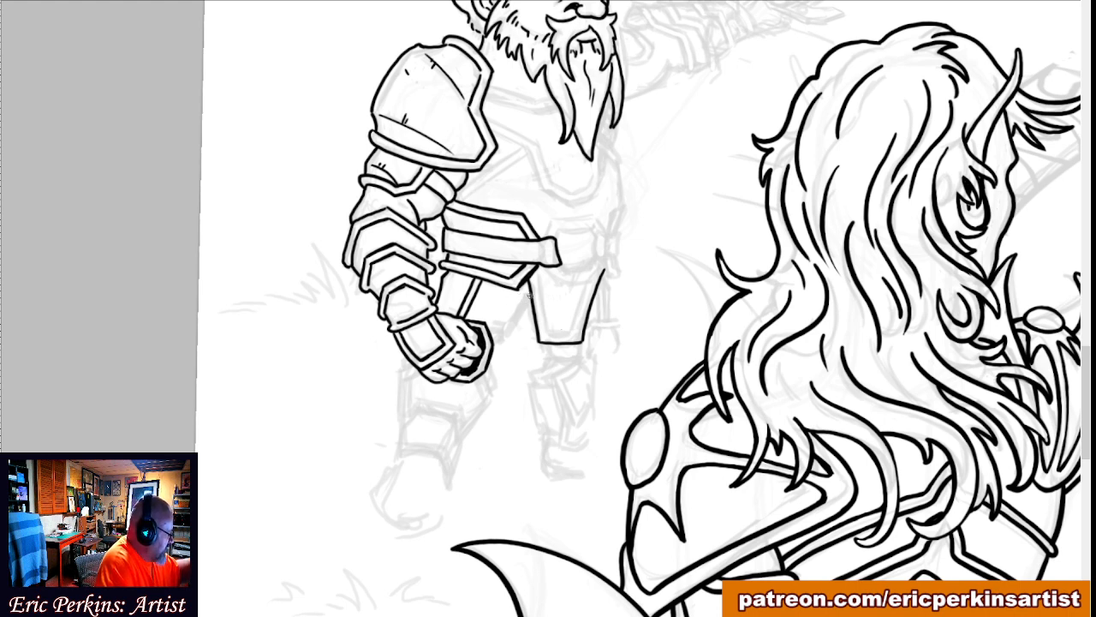
pyautogui.moveTo(528, 298); pyautogui.dragTo(499, 344)
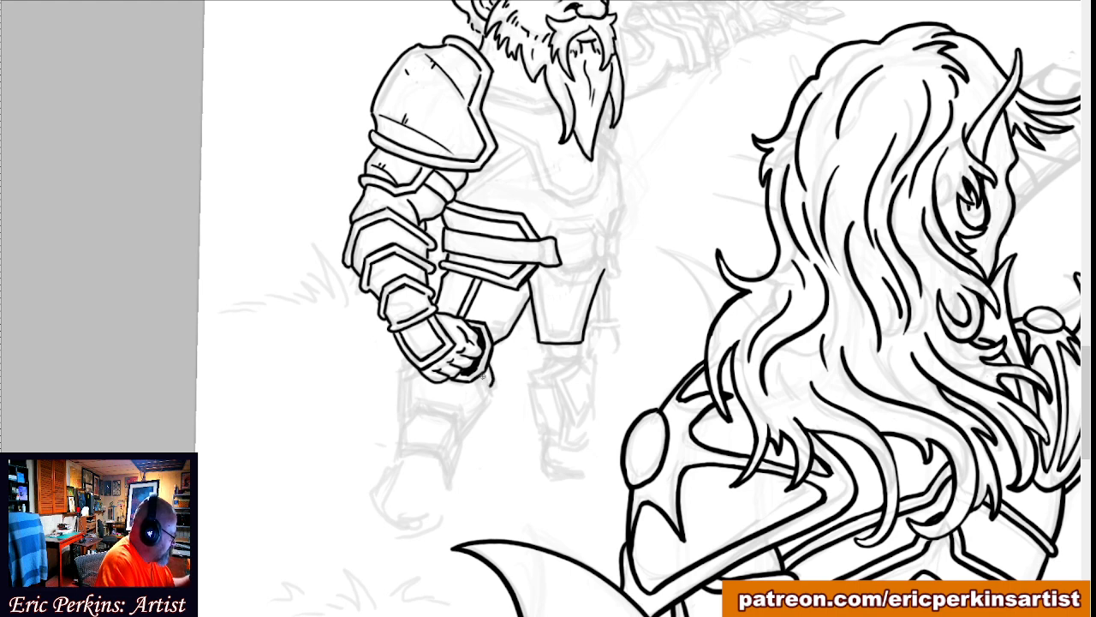
# Ink the knee armor below the fist, with its side edges, pointed lower edge and inner border lines.
pyautogui.moveTo(482, 374); pyautogui.dragTo(493, 396)
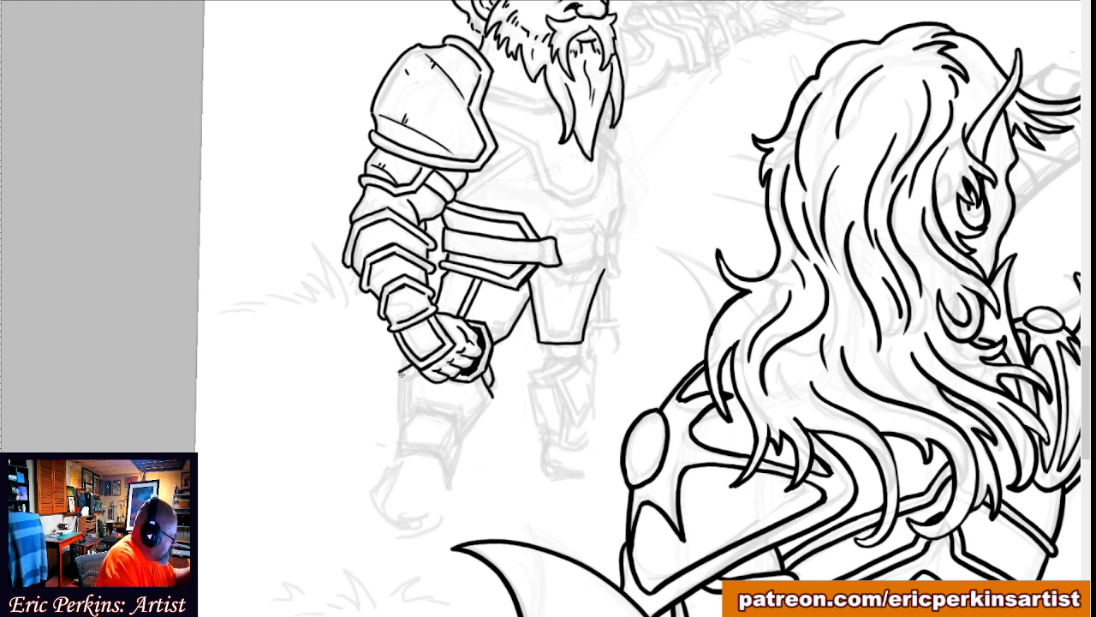
pyautogui.moveTo(399, 369); pyautogui.dragTo(400, 428)
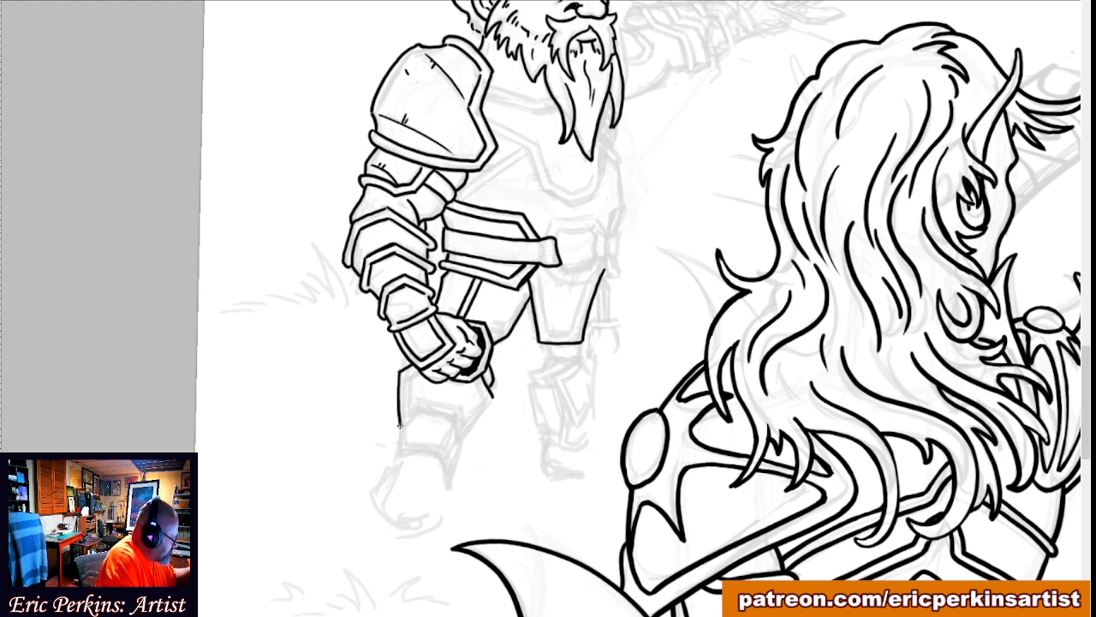
pyautogui.moveTo(491, 399); pyautogui.dragTo(461, 447)
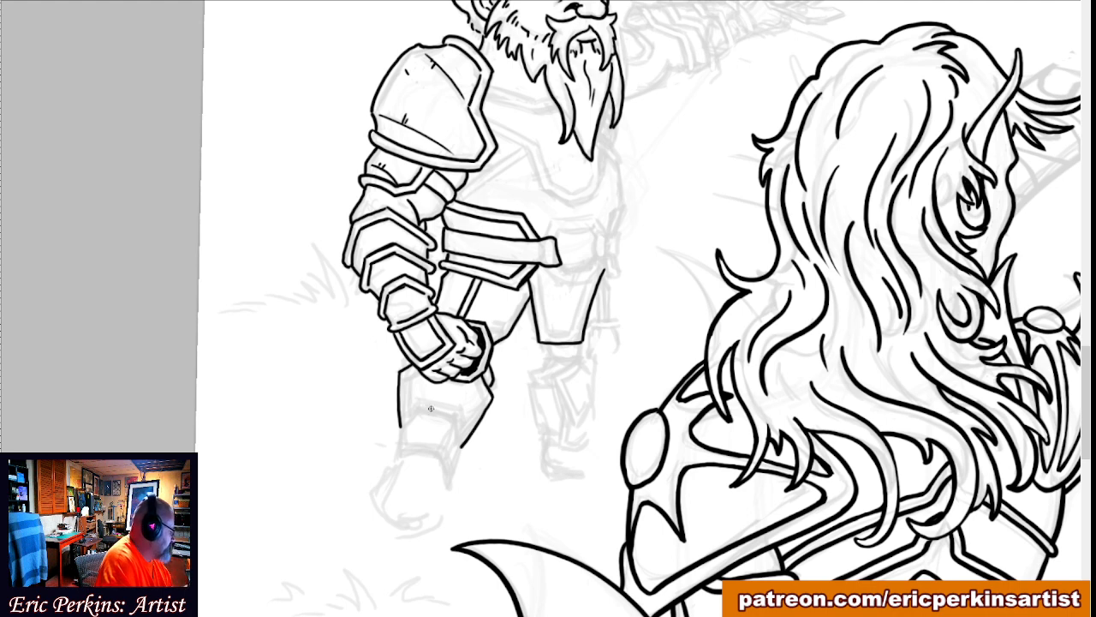
pyautogui.moveTo(421, 410)
pyautogui.mouseDown()
pyautogui.moveTo(454, 422)
pyautogui.moveTo(461, 445)
pyautogui.mouseUp()
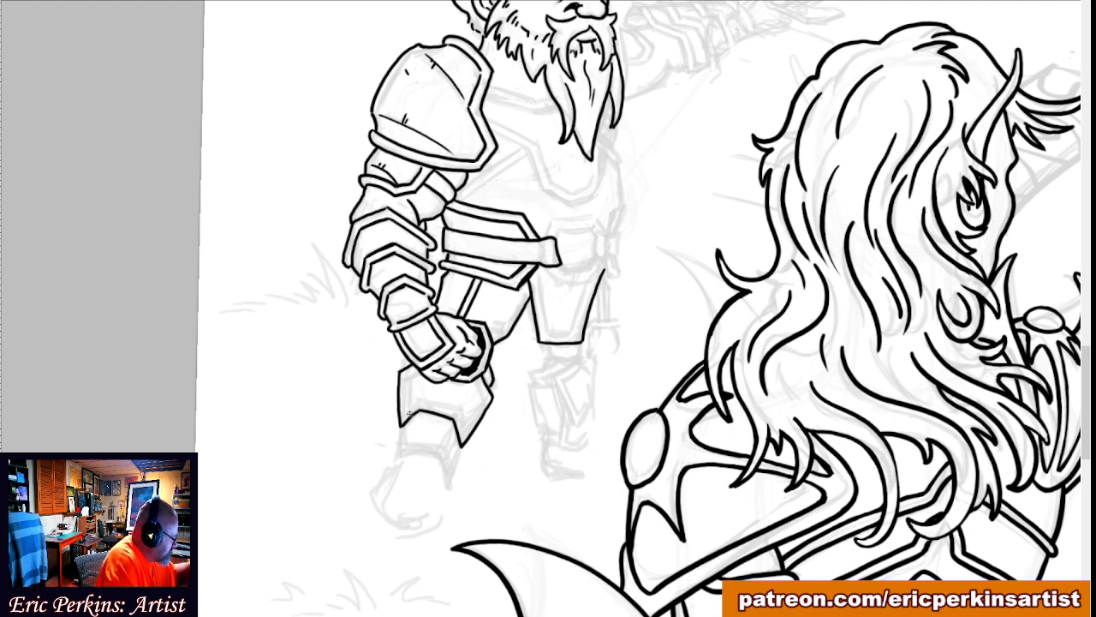
pyautogui.moveTo(475, 382)
pyautogui.mouseDown()
pyautogui.moveTo(486, 400)
pyautogui.moveTo(463, 434)
pyautogui.mouseUp()
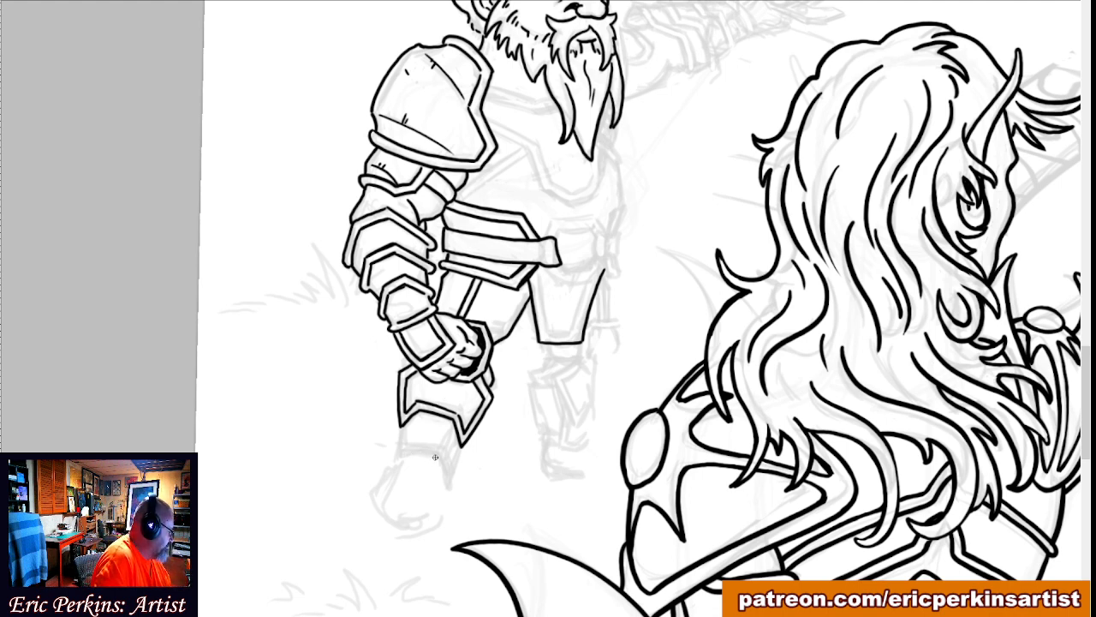
# Ink the shin guard below the knee armor, with a doubled, peaked lower rim and side edges.
pyautogui.moveTo(439, 458)
pyautogui.mouseDown()
pyautogui.moveTo(411, 452)
pyautogui.moveTo(442, 459)
pyautogui.mouseUp()
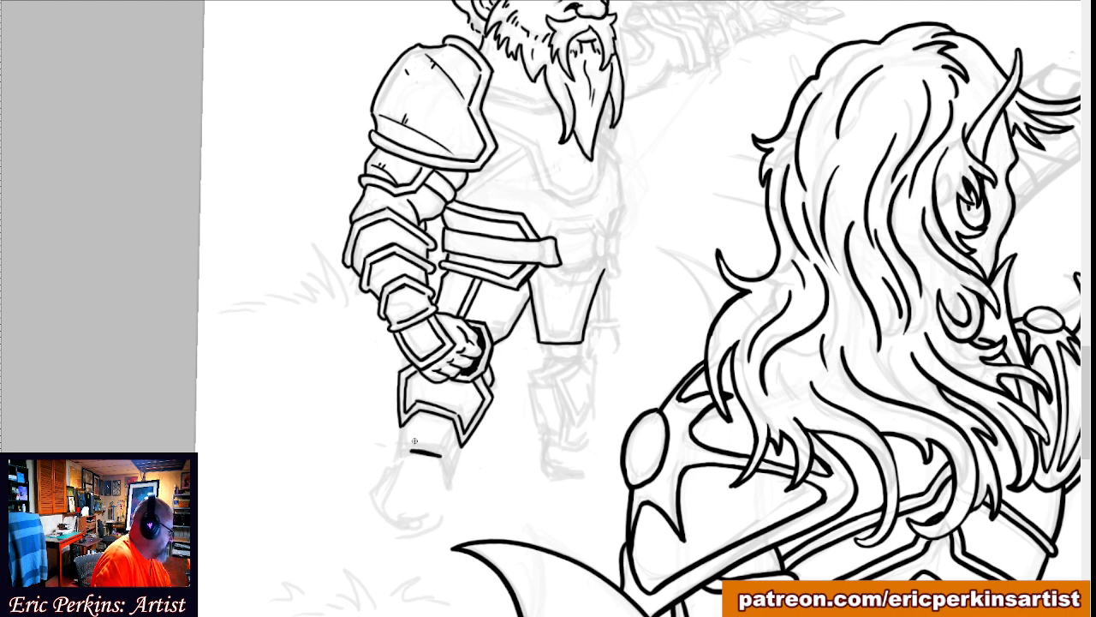
pyautogui.moveTo(439, 458); pyautogui.dragTo(448, 486)
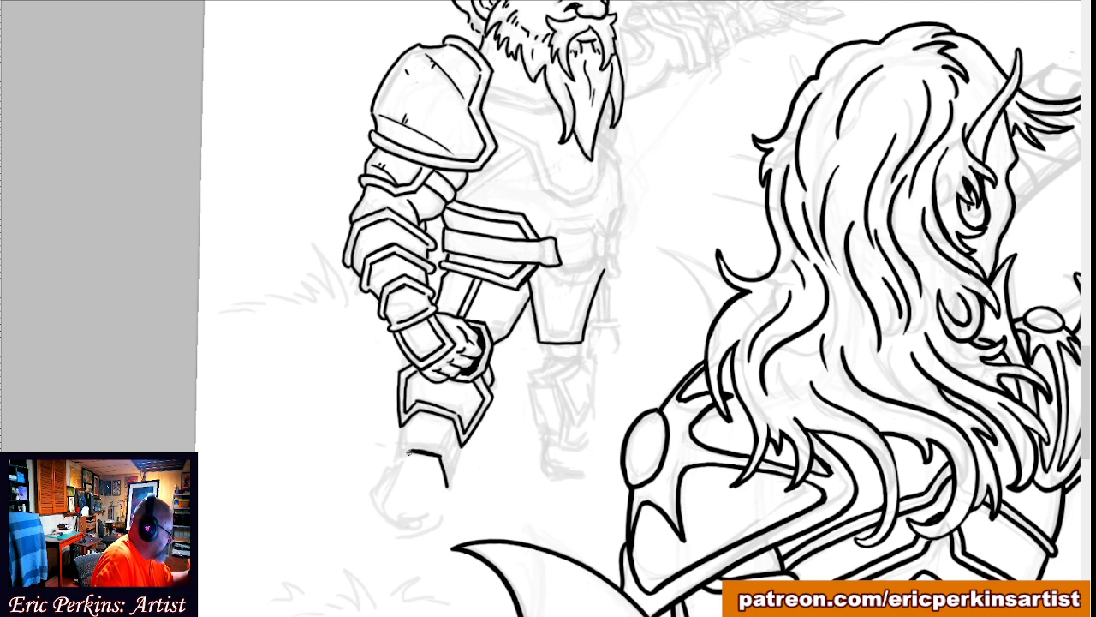
pyautogui.moveTo(412, 452); pyautogui.dragTo(396, 463)
pyautogui.rightClick(394, 460)
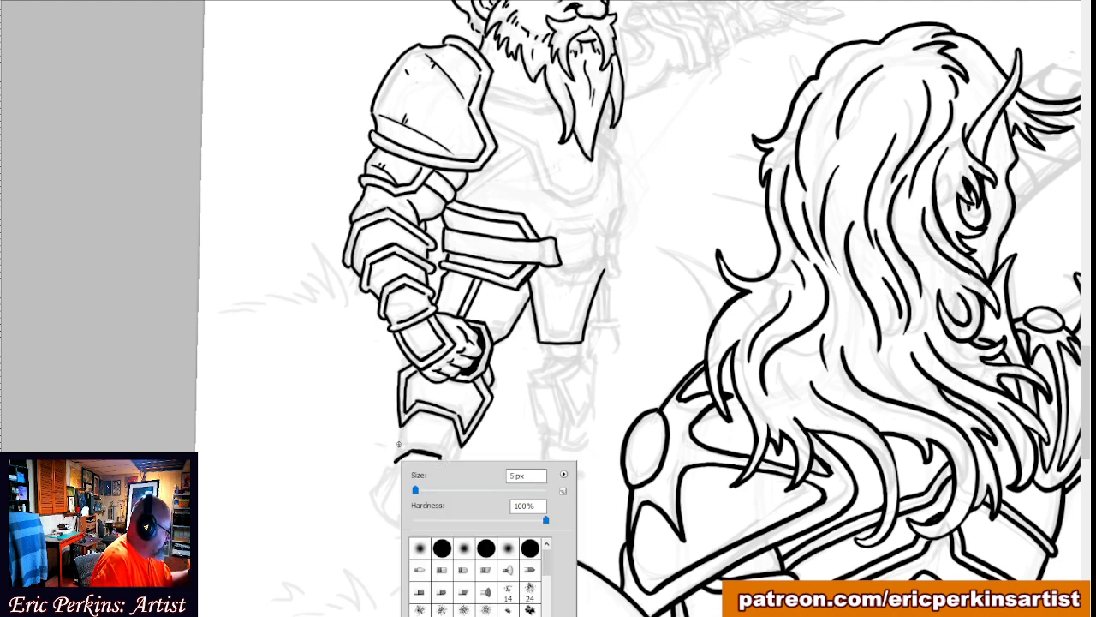
pyautogui.click(400, 443)
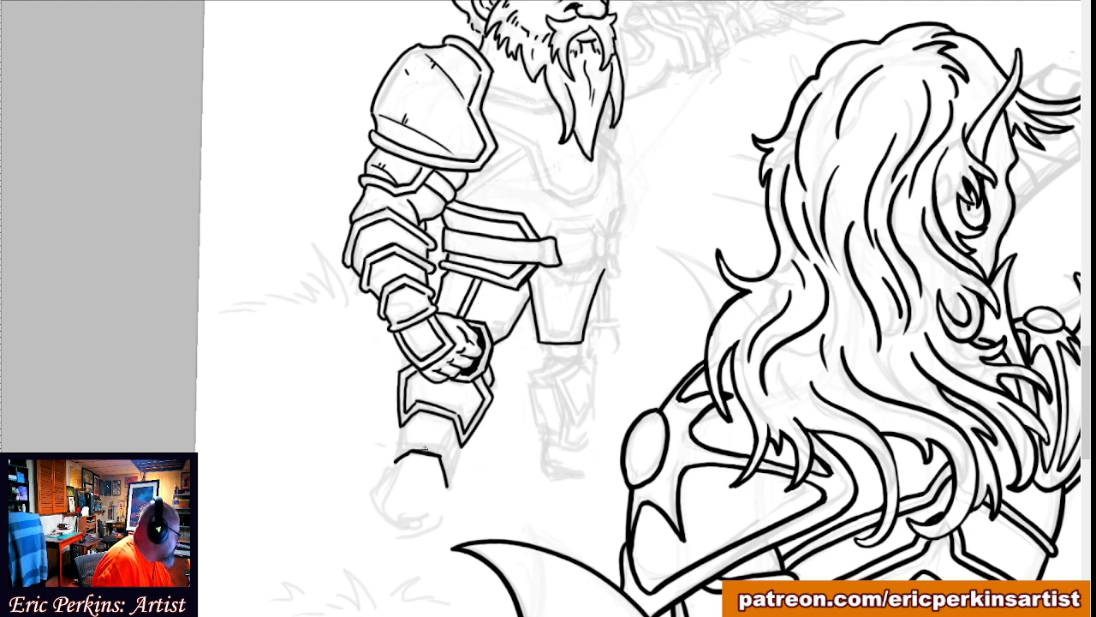
pyautogui.moveTo(414, 442)
pyautogui.mouseDown()
pyautogui.moveTo(414, 443)
pyautogui.moveTo(442, 449)
pyautogui.moveTo(447, 490)
pyautogui.mouseUp()
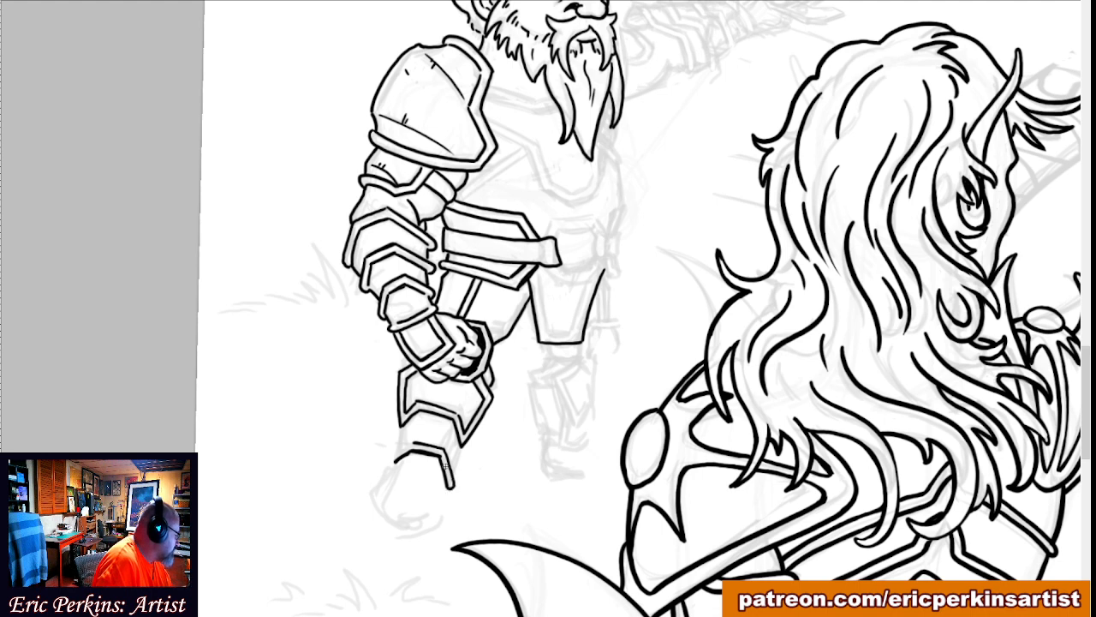
pyautogui.moveTo(410, 444); pyautogui.dragTo(392, 460)
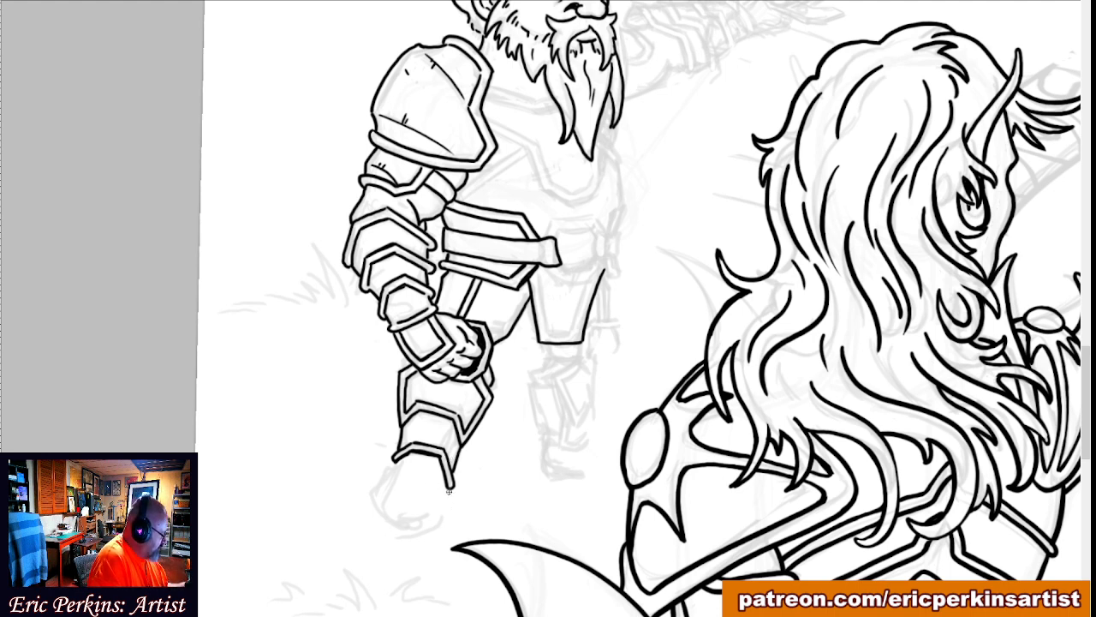
# Ink the rounded boot below the shin guard, including its heel, toe and sole line.
pyautogui.moveTo(446, 490)
pyautogui.mouseDown()
pyautogui.moveTo(445, 488)
pyautogui.moveTo(458, 518)
pyautogui.moveTo(447, 493)
pyautogui.moveTo(447, 526)
pyautogui.moveTo(381, 532)
pyautogui.mouseUp()
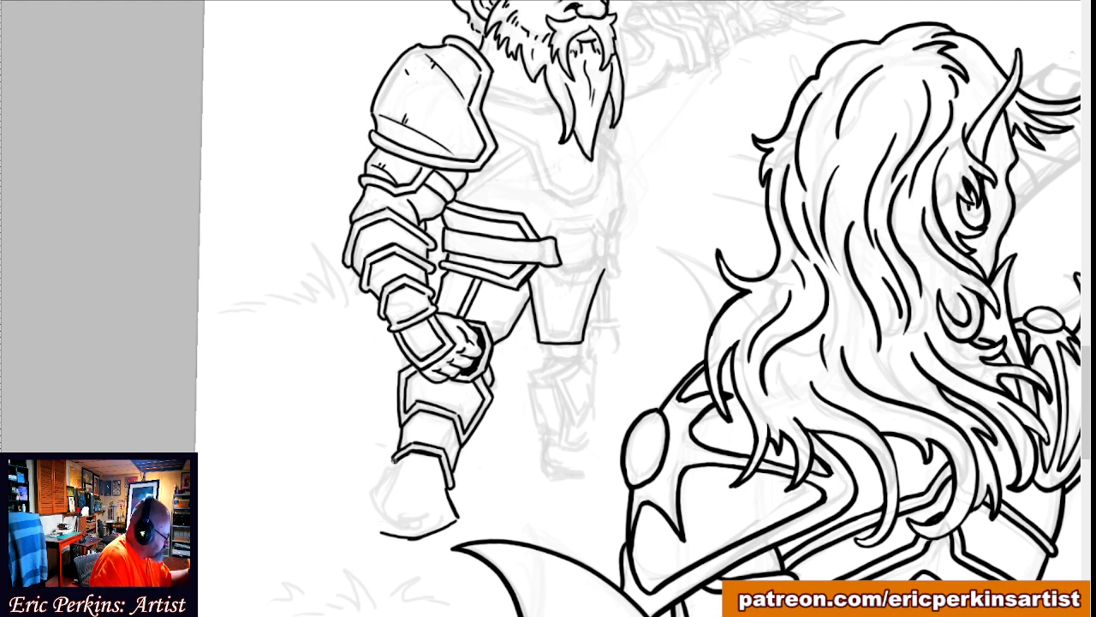
pyautogui.moveTo(392, 463)
pyautogui.mouseDown()
pyautogui.moveTo(367, 524)
pyautogui.moveTo(411, 538)
pyautogui.mouseUp()
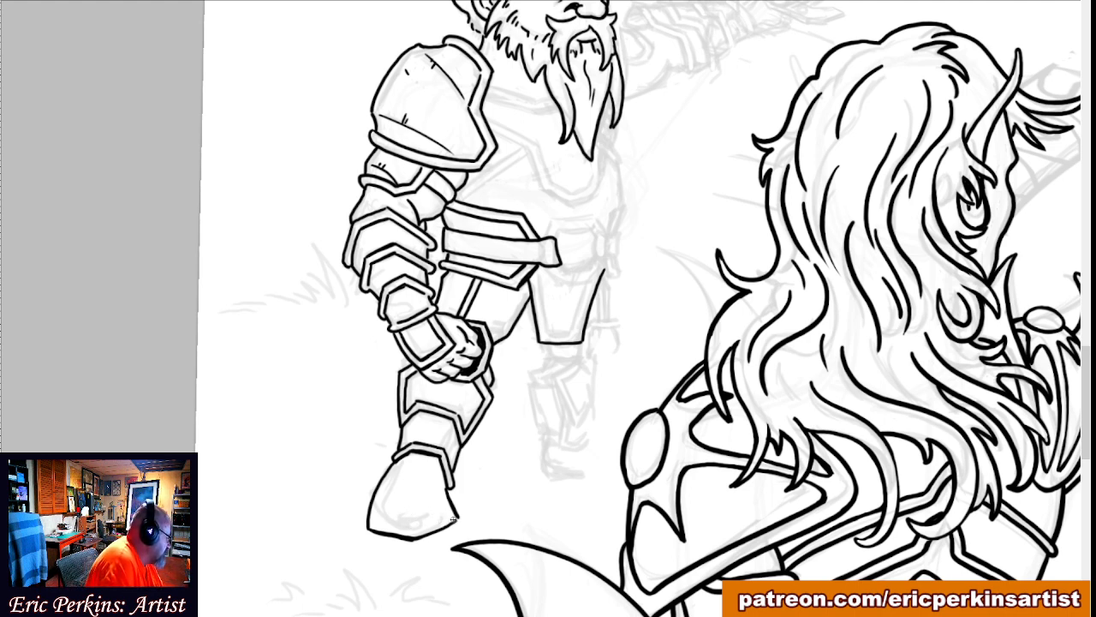
pyautogui.moveTo(453, 518); pyautogui.dragTo(425, 520)
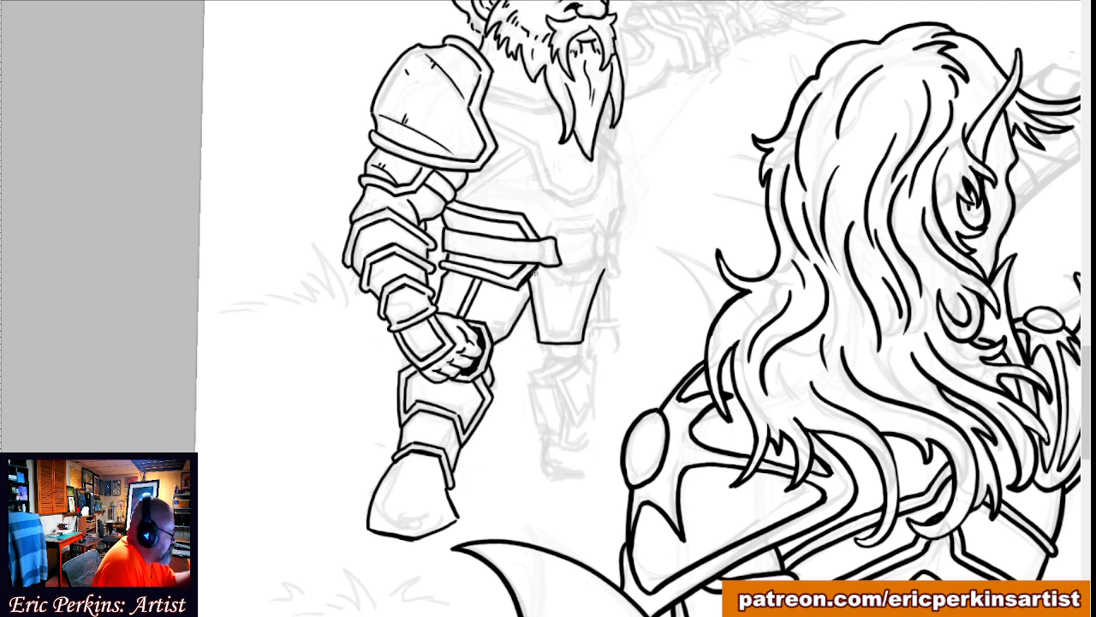
# Add an inner border line along the sides and lower edge of the hanging cloth panel.
pyautogui.moveTo(534, 270); pyautogui.dragTo(546, 332)
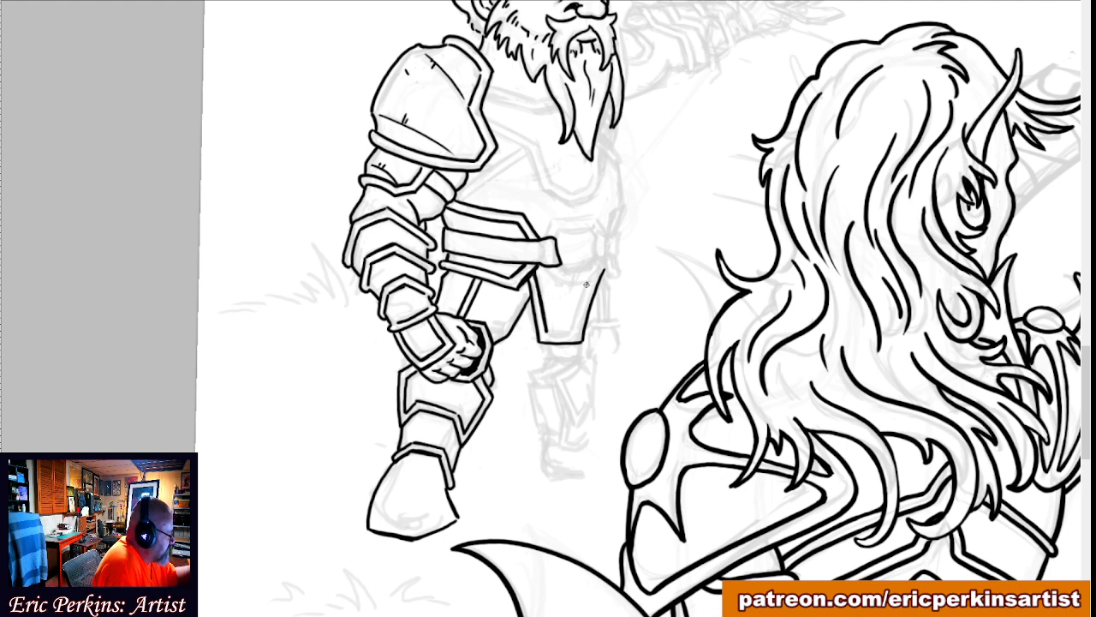
pyautogui.moveTo(587, 284); pyautogui.dragTo(576, 333)
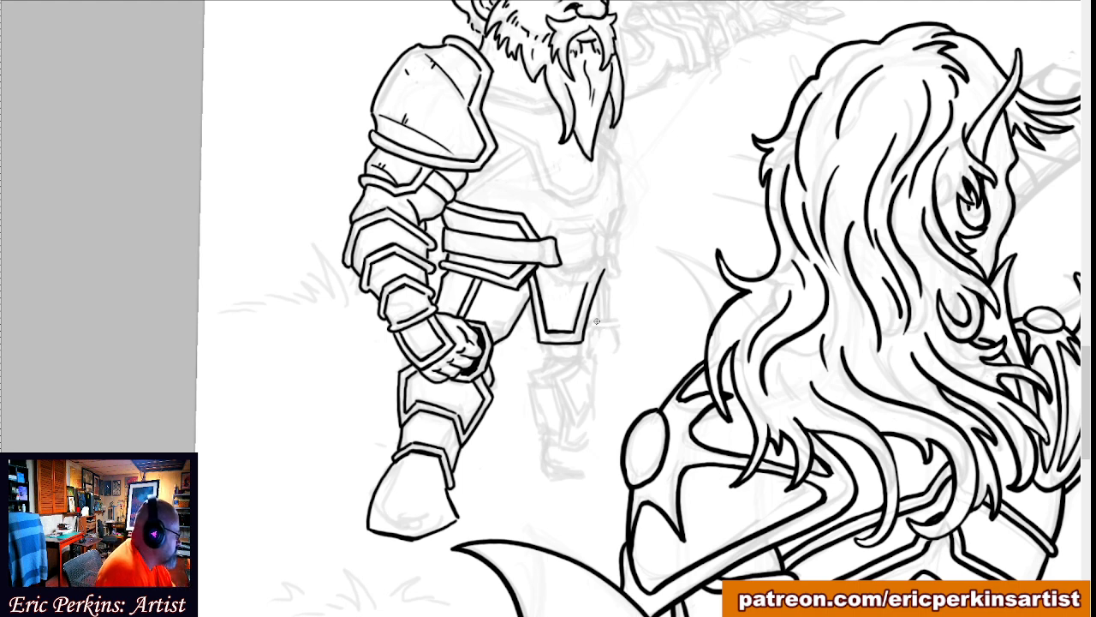
# Ink the small angular plate with its flat upper and lower rims beside the lower end of the hanging cloth panel.
pyautogui.moveTo(591, 320); pyautogui.dragTo(620, 327)
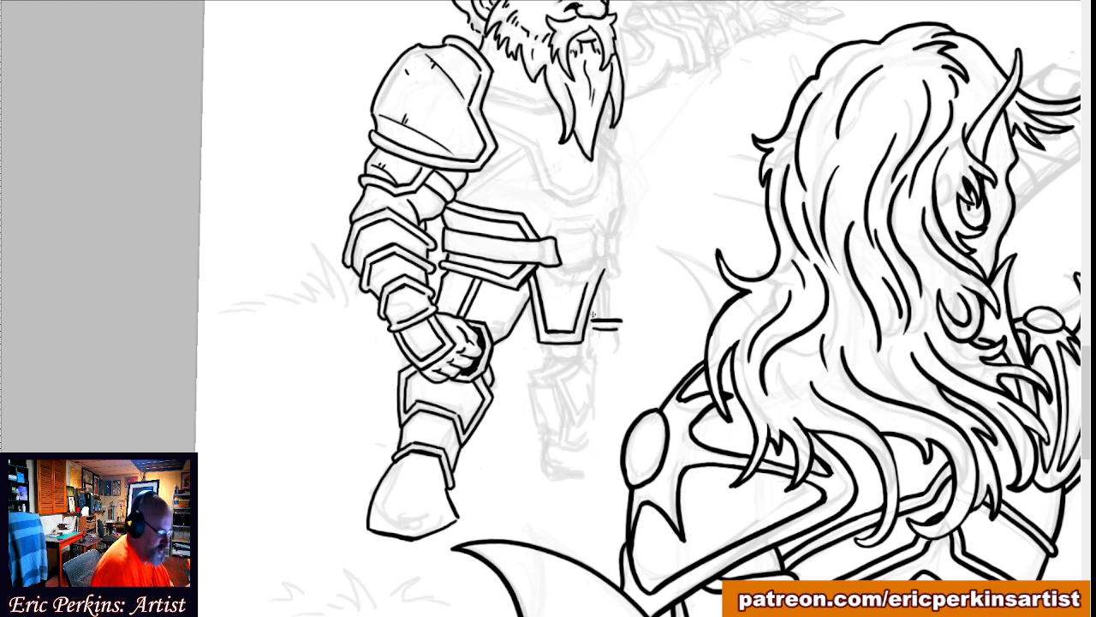
pyautogui.hotkey('ctrl', 'z')
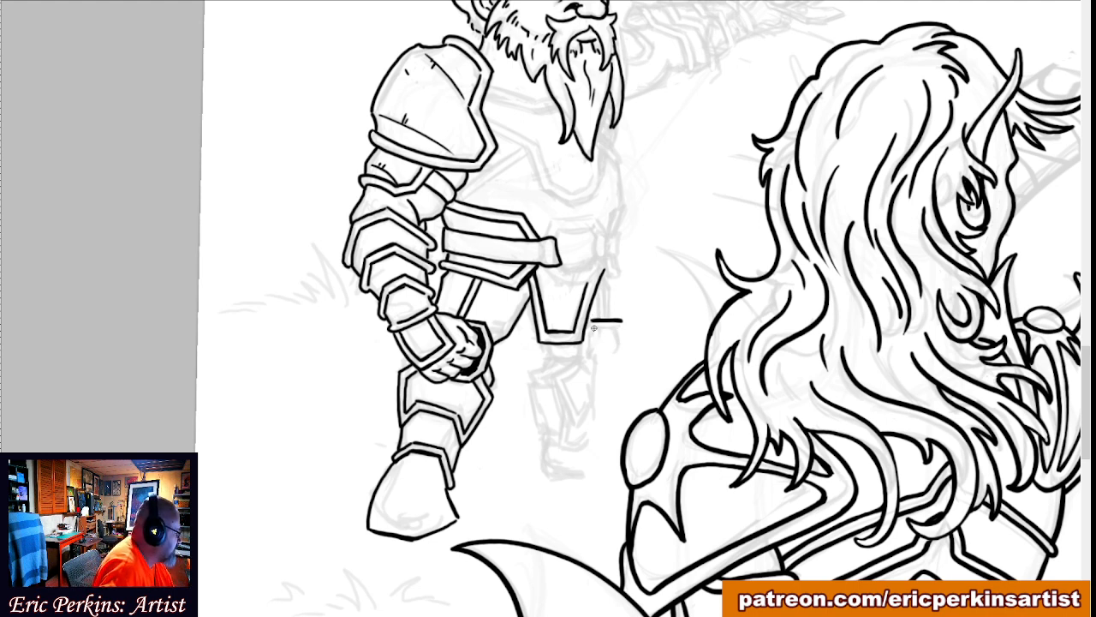
pyautogui.moveTo(594, 328); pyautogui.dragTo(618, 327)
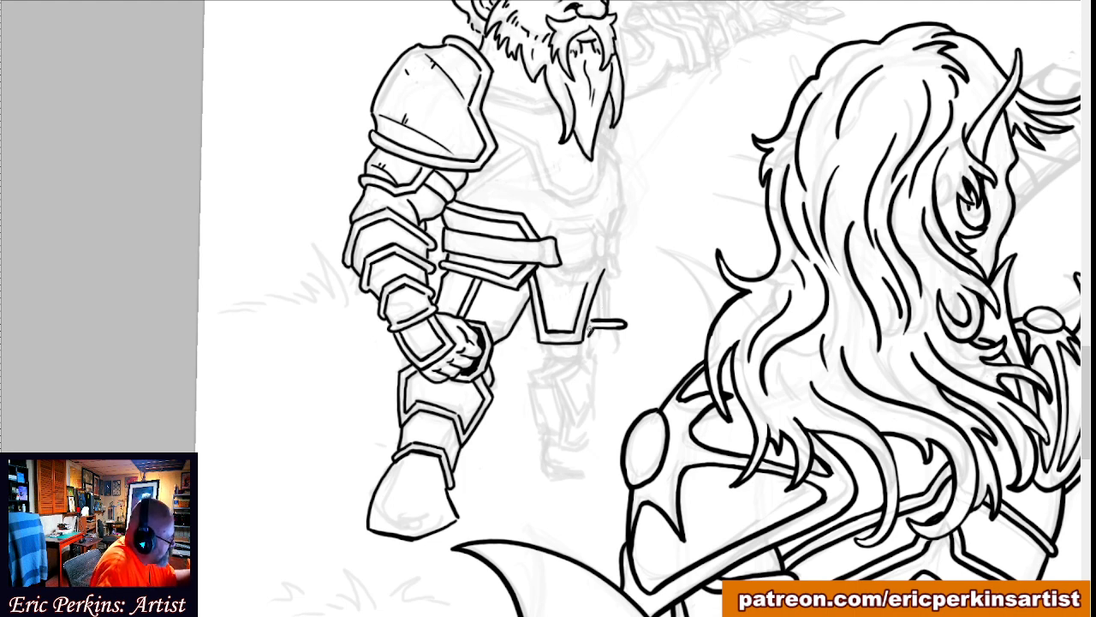
pyautogui.moveTo(590, 335); pyautogui.dragTo(596, 364)
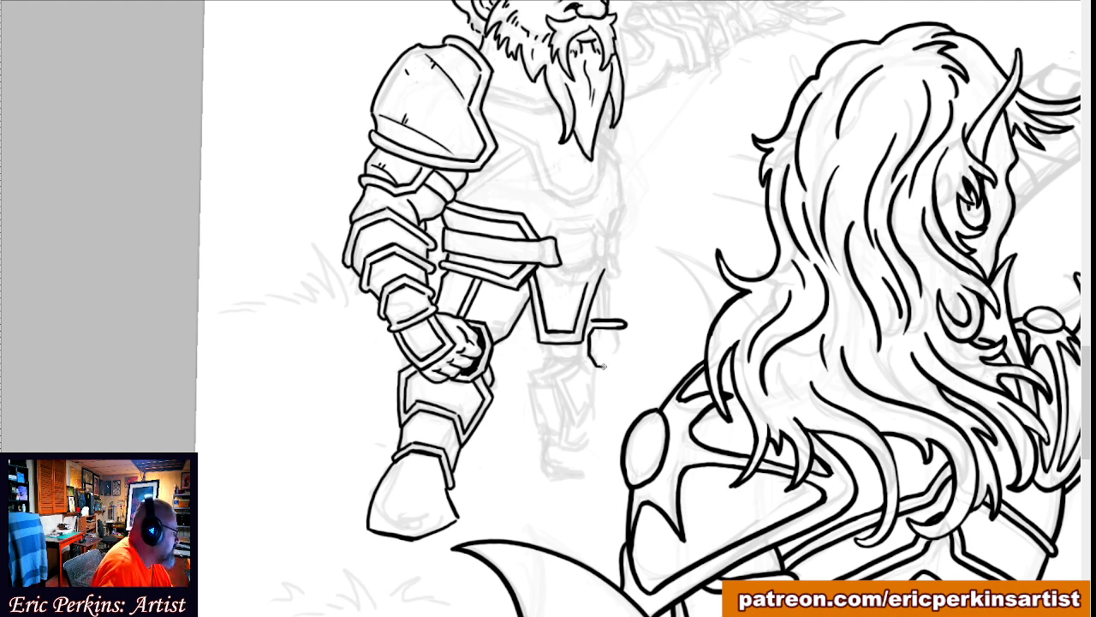
pyautogui.moveTo(603, 368)
pyautogui.mouseDown()
pyautogui.moveTo(615, 368)
pyautogui.moveTo(593, 373)
pyautogui.moveTo(584, 357)
pyautogui.mouseUp()
pyautogui.moveTo(591, 320); pyautogui.dragTo(587, 328)
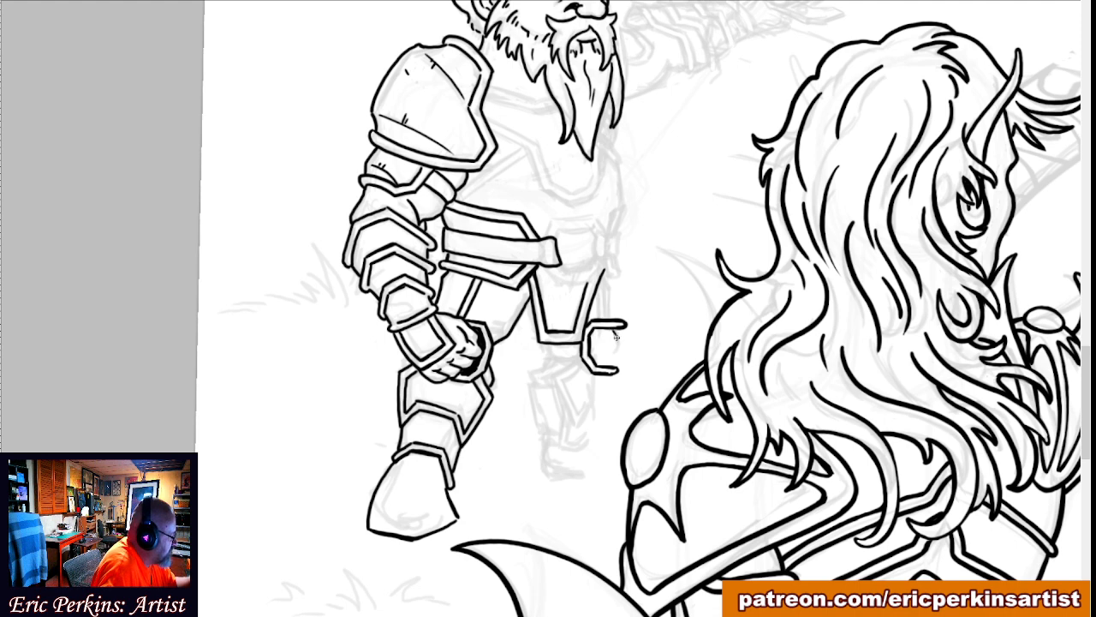
pyautogui.moveTo(618, 358)
pyautogui.mouseDown()
pyautogui.moveTo(613, 368)
pyautogui.moveTo(618, 357)
pyautogui.mouseUp()
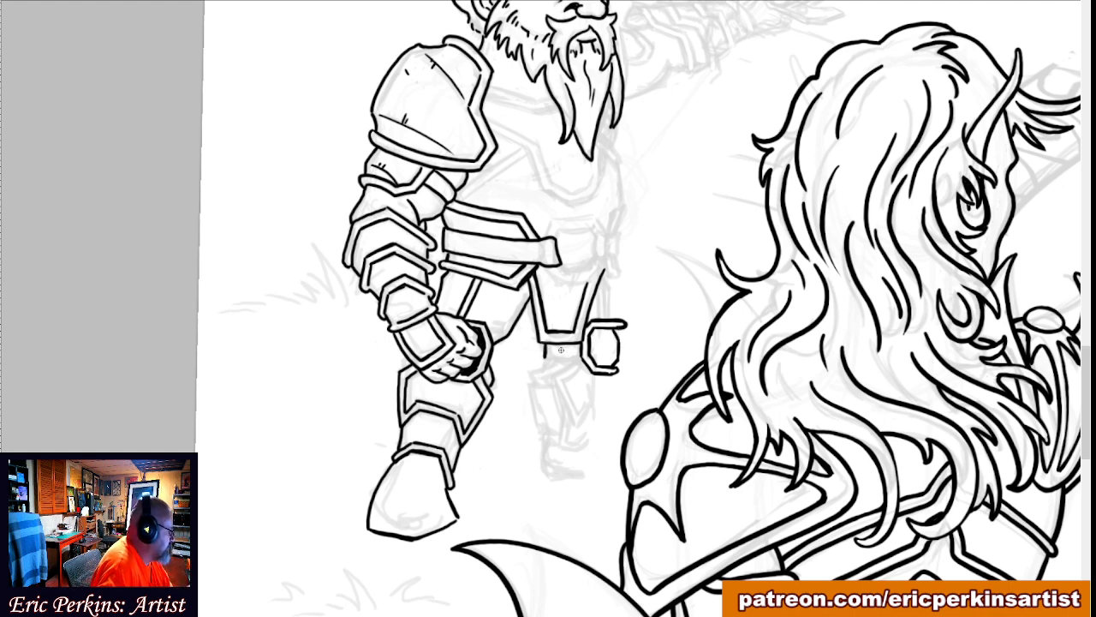
# Ink the far leg's armor below the cloth panel: the thigh band, the pointed knee guard with inner border, and the narrow shin plate.
pyautogui.moveTo(577, 358)
pyautogui.mouseDown()
pyautogui.moveTo(546, 354)
pyautogui.moveTo(583, 358)
pyautogui.mouseUp()
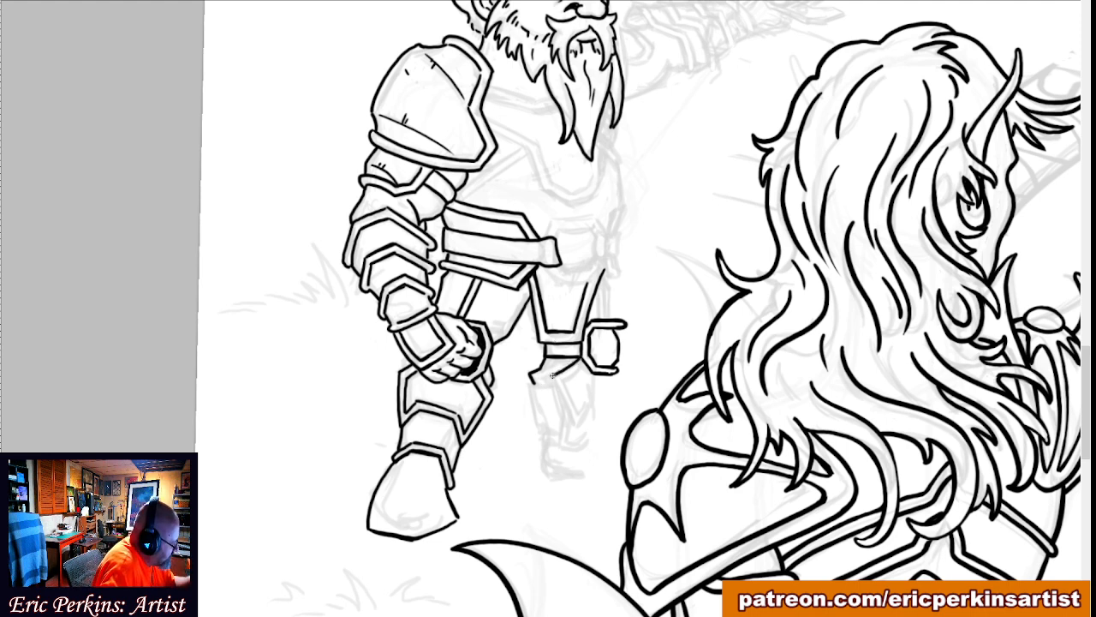
pyautogui.moveTo(555, 375); pyautogui.dragTo(578, 426)
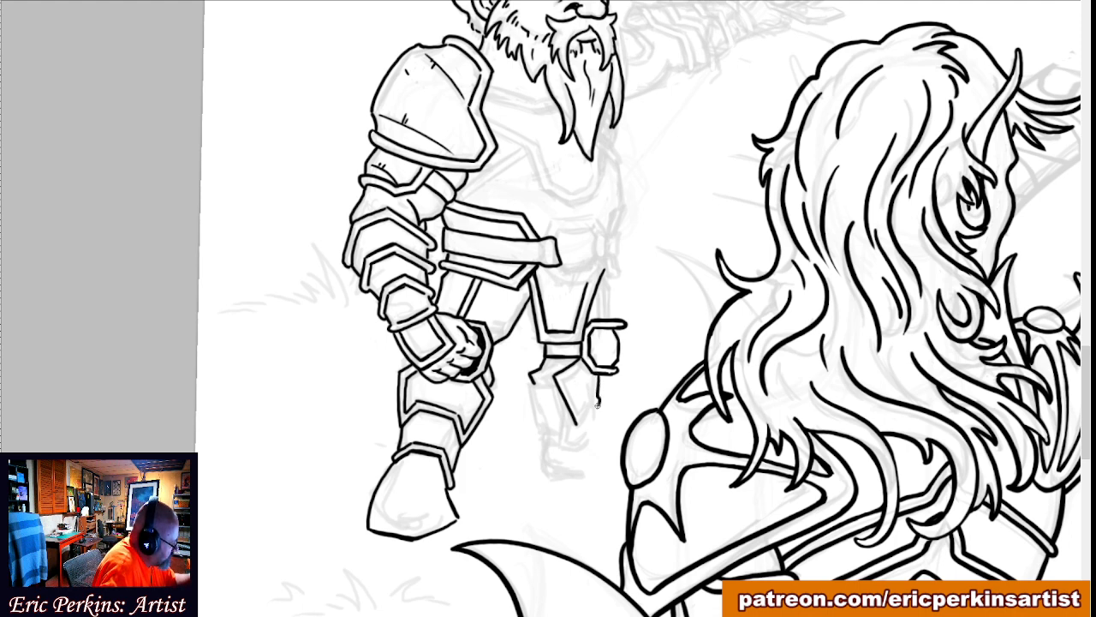
pyautogui.moveTo(597, 404); pyautogui.dragTo(579, 426)
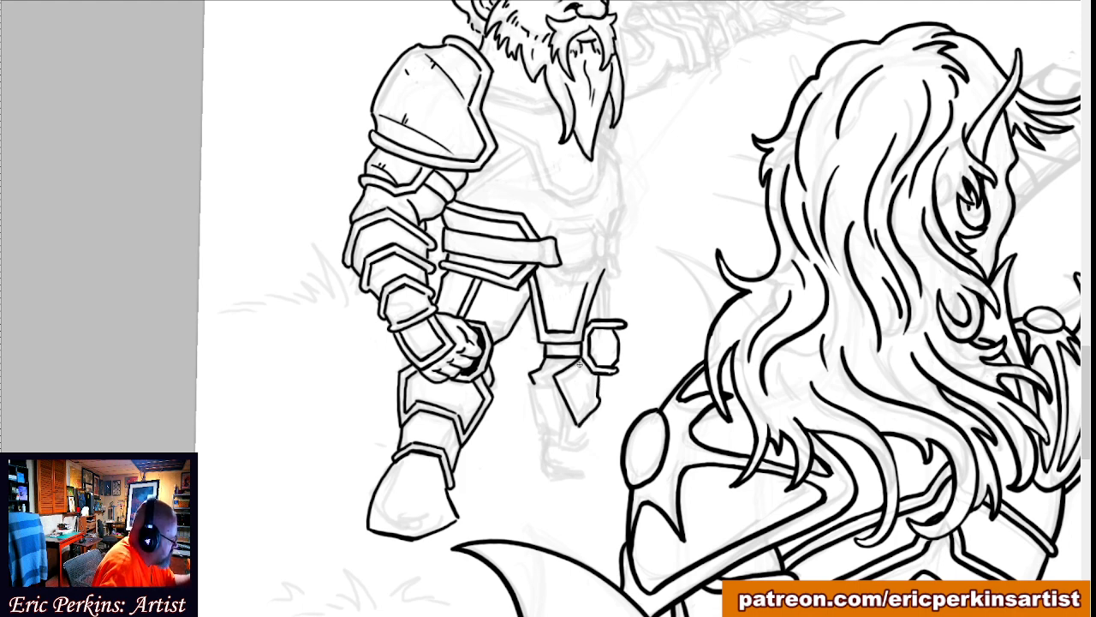
pyautogui.moveTo(582, 363)
pyautogui.mouseDown()
pyautogui.moveTo(565, 383)
pyautogui.moveTo(577, 410)
pyautogui.mouseUp()
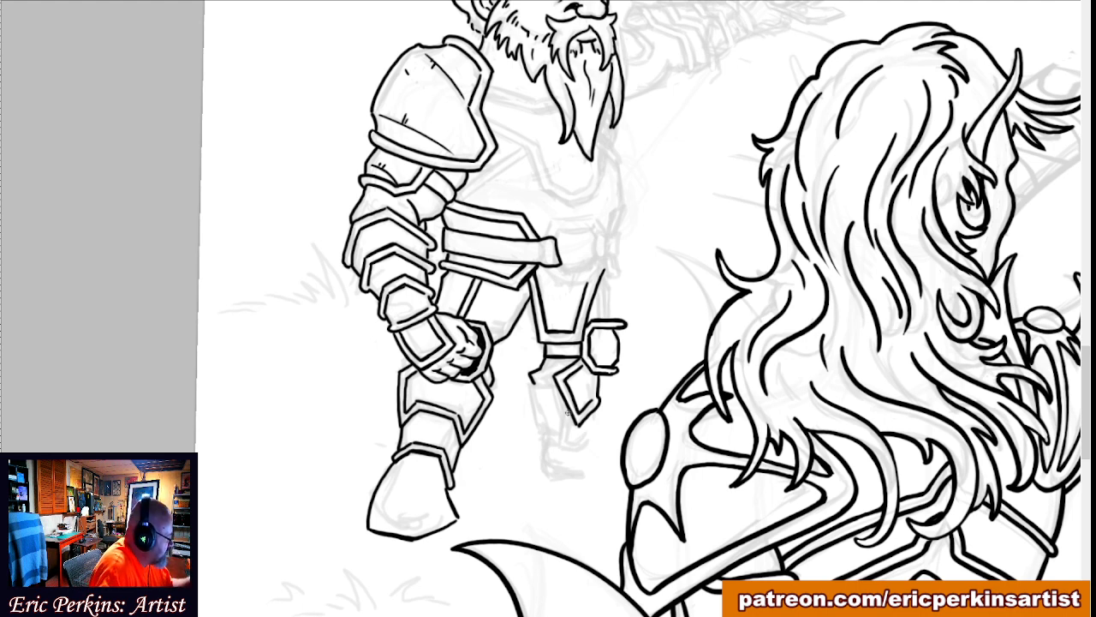
pyautogui.moveTo(562, 400); pyautogui.dragTo(565, 446)
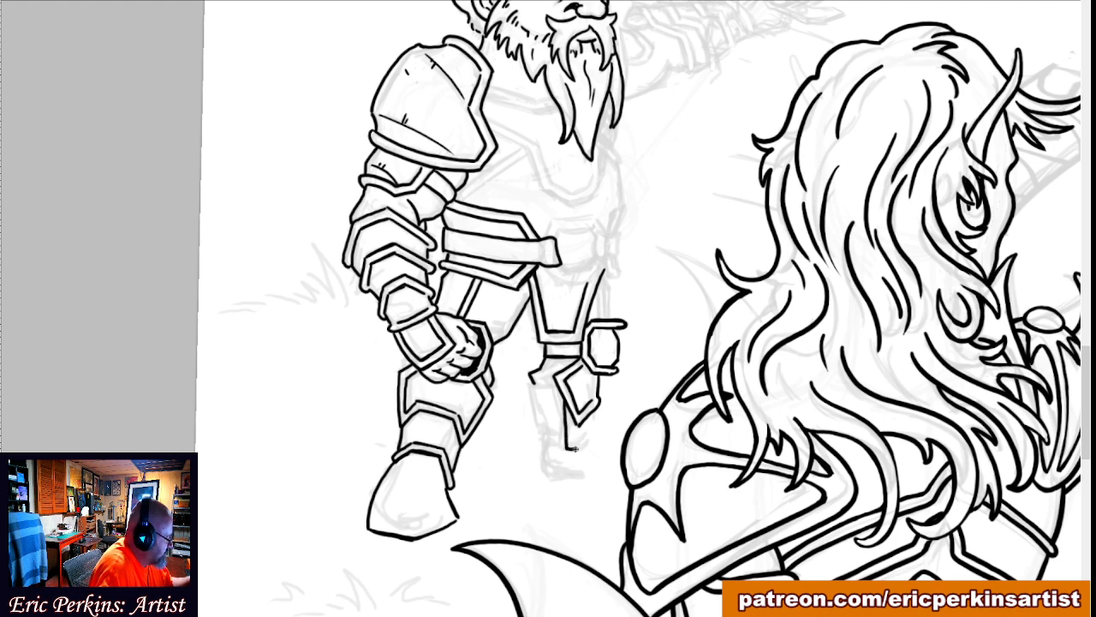
pyautogui.moveTo(573, 414)
pyautogui.mouseDown()
pyautogui.moveTo(572, 442)
pyautogui.moveTo(579, 433)
pyautogui.mouseUp()
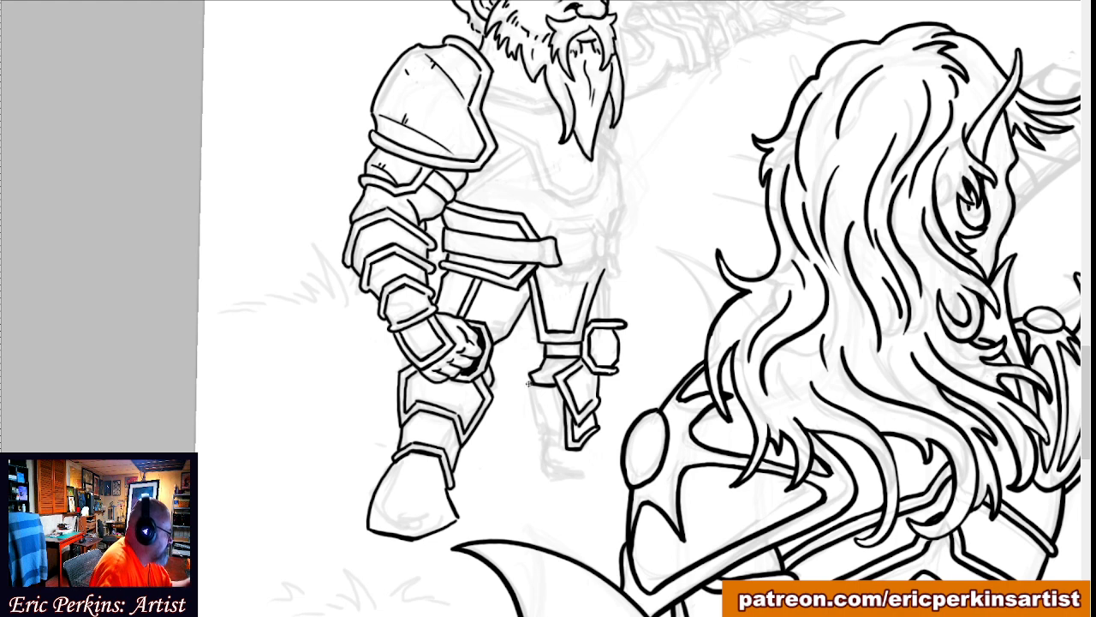
# Ink the far leg's calf edge and boot up to the foreground shoulder, adding creases and dark accents behind the knee guard.
pyautogui.moveTo(529, 385); pyautogui.dragTo(543, 478)
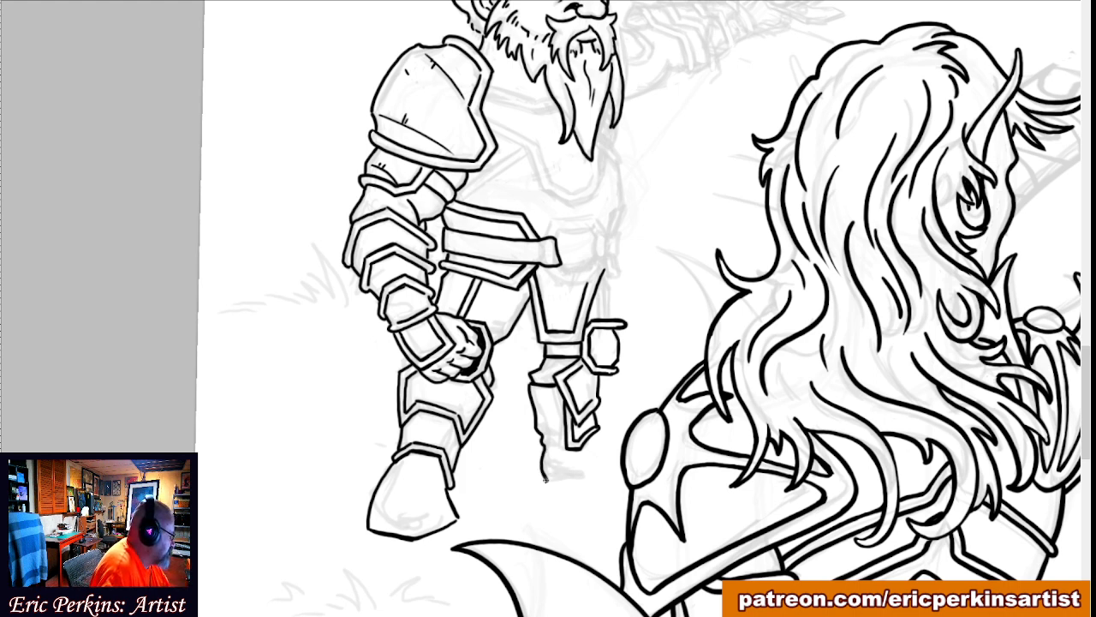
pyautogui.moveTo(545, 479); pyautogui.dragTo(625, 485)
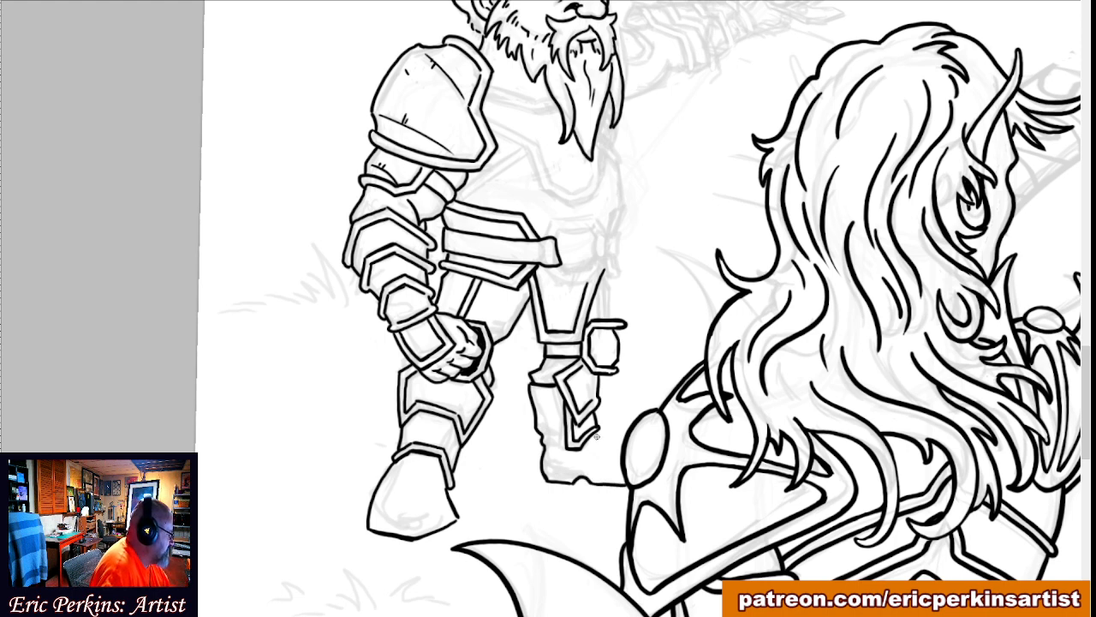
pyautogui.moveTo(597, 433); pyautogui.dragTo(625, 450)
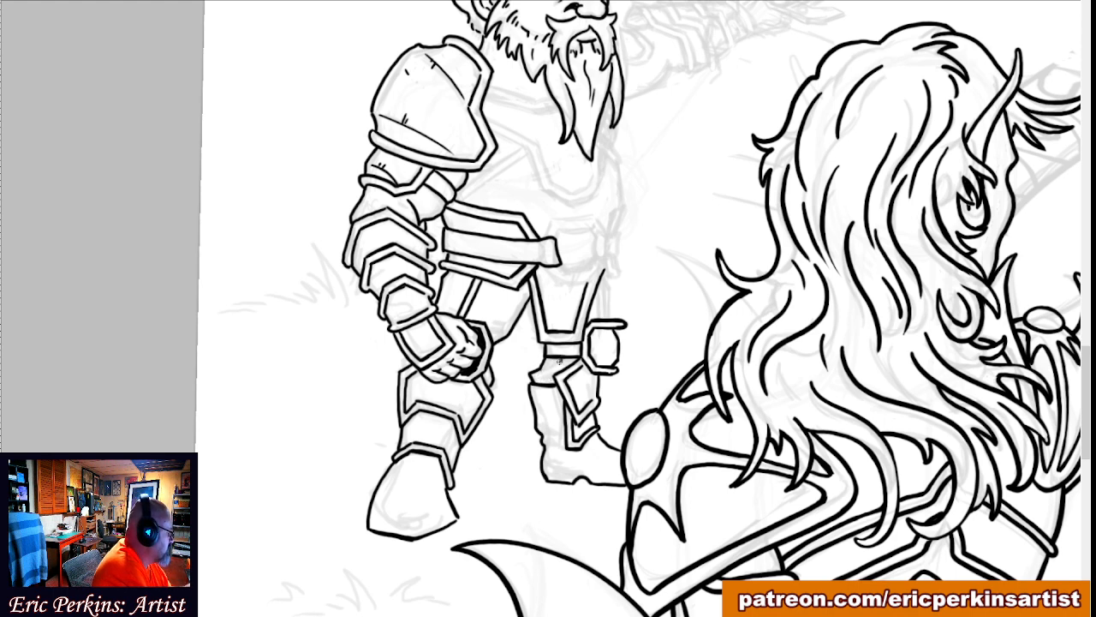
pyautogui.moveTo(559, 362); pyautogui.dragTo(565, 359)
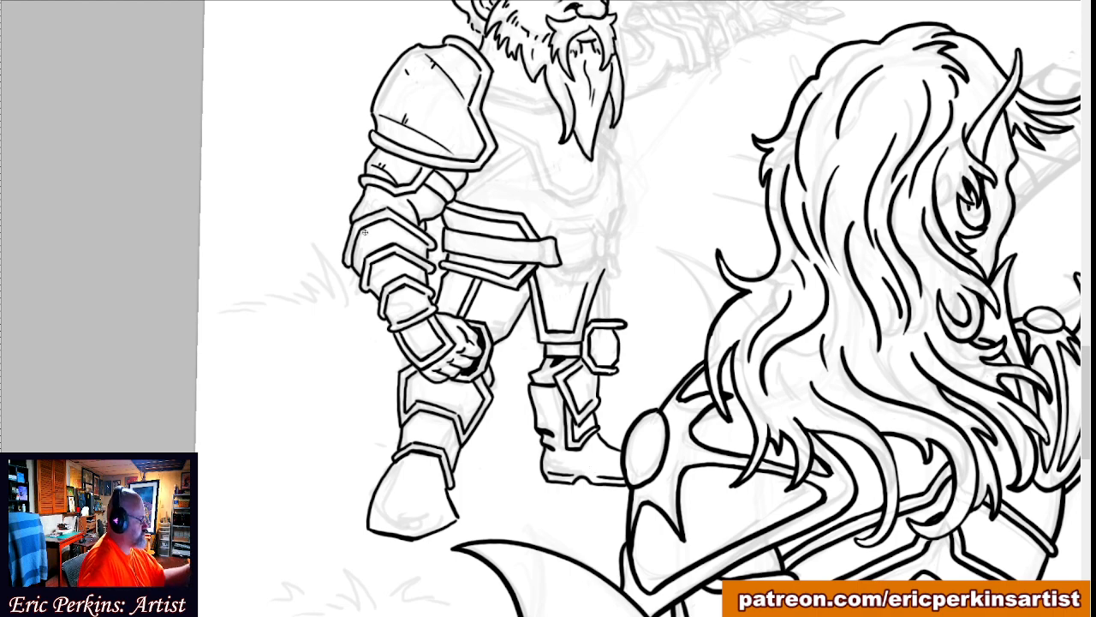
# Ink the doubled collar line and the V-shaped chest plate border below the beard, plus the short armor edge on its far side.
pyautogui.moveTo(360, 254); pyautogui.dragTo(319, 463)
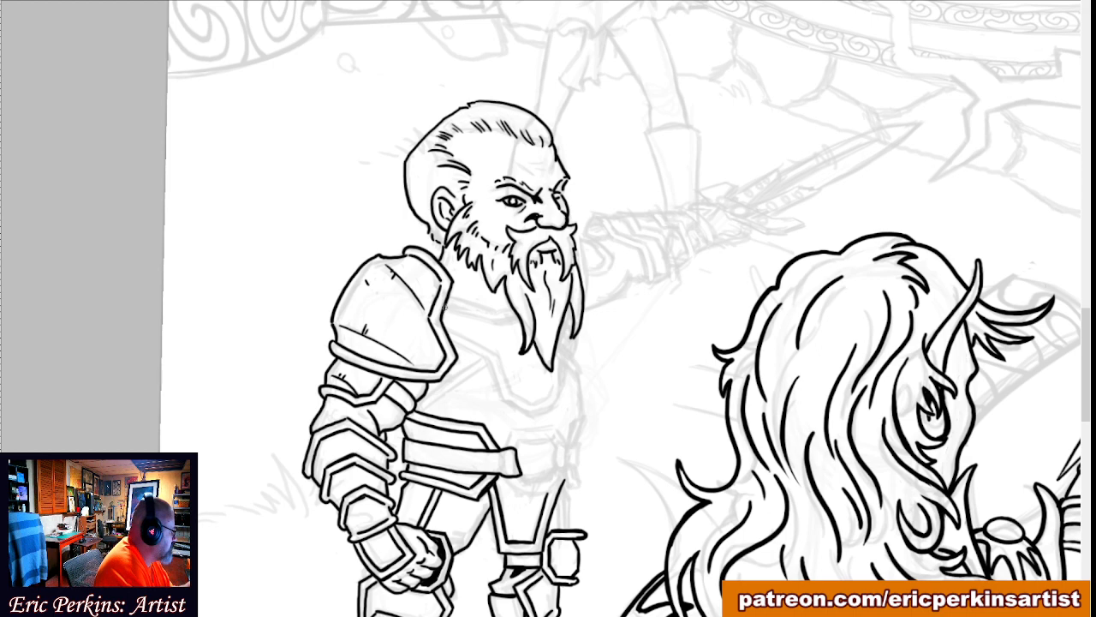
pyautogui.moveTo(446, 304)
pyautogui.mouseDown()
pyautogui.moveTo(497, 332)
pyautogui.moveTo(447, 306)
pyautogui.moveTo(522, 326)
pyautogui.moveTo(495, 322)
pyautogui.mouseUp()
pyautogui.moveTo(449, 294)
pyautogui.mouseDown()
pyautogui.moveTo(519, 322)
pyautogui.moveTo(451, 295)
pyautogui.mouseUp()
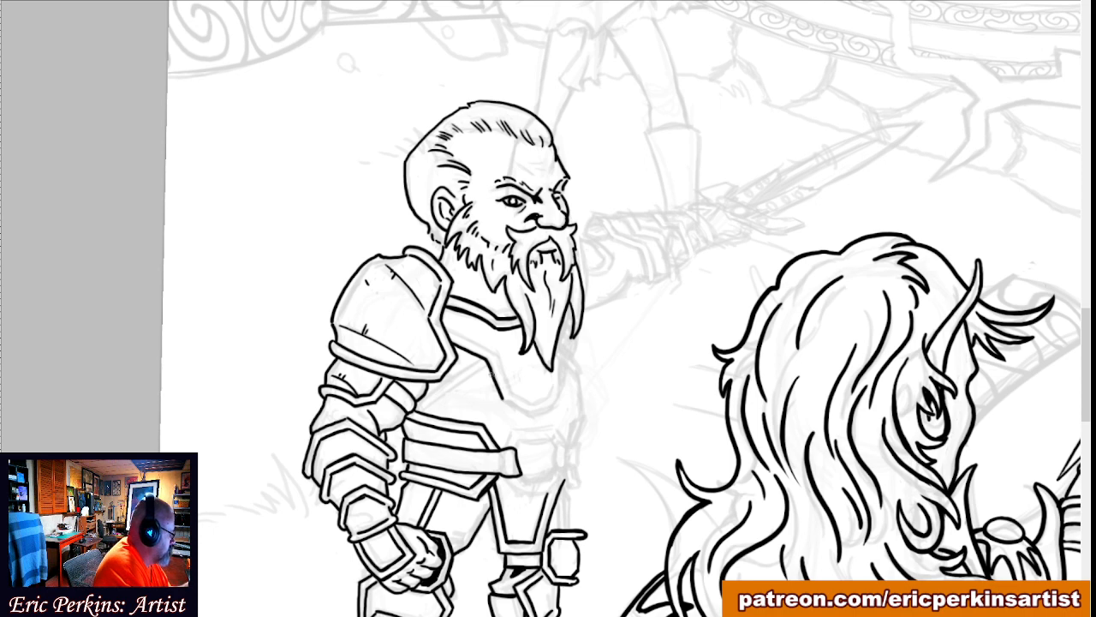
pyautogui.moveTo(511, 403); pyautogui.dragTo(531, 415)
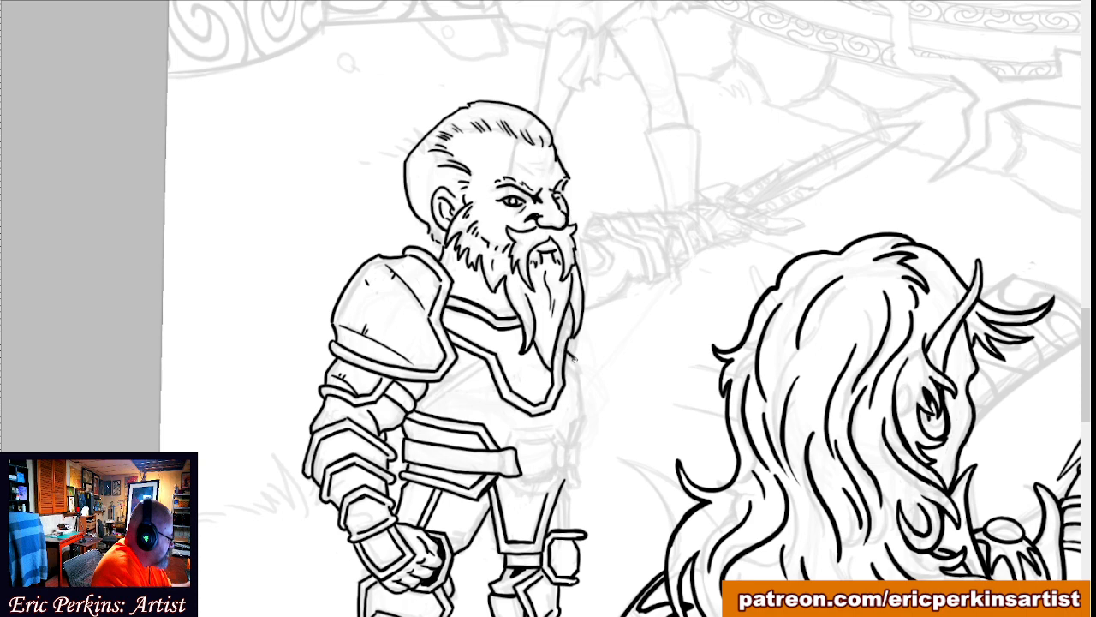
pyautogui.moveTo(565, 365); pyautogui.dragTo(583, 379)
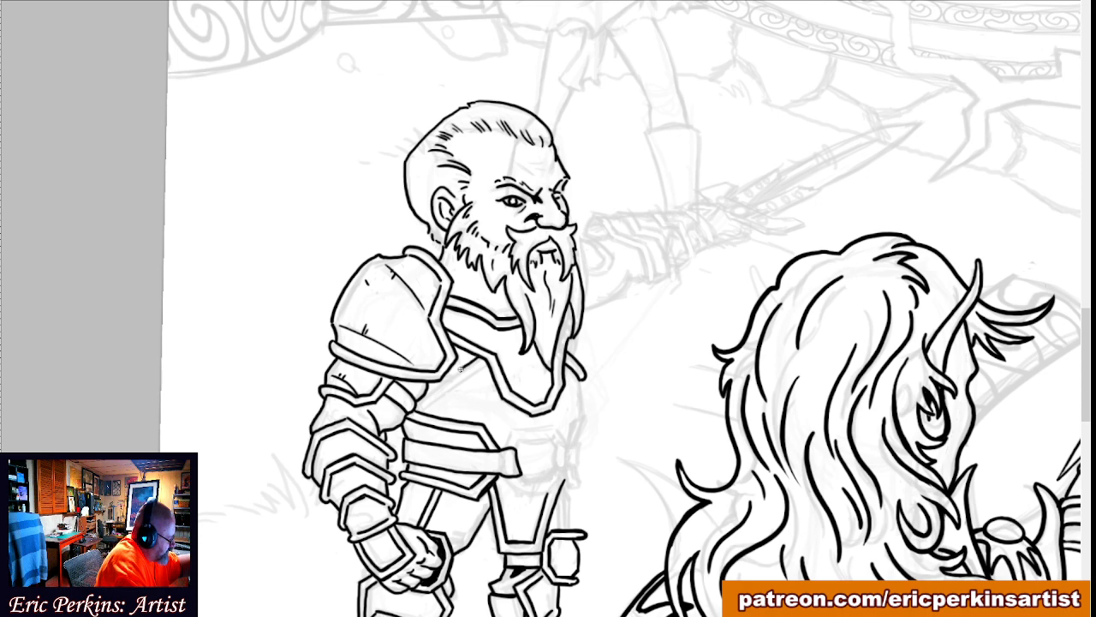
# Ink the doubled diagonal line running from the chest plate border down to the near end of the belt armor.
pyautogui.rightClick(437, 387)
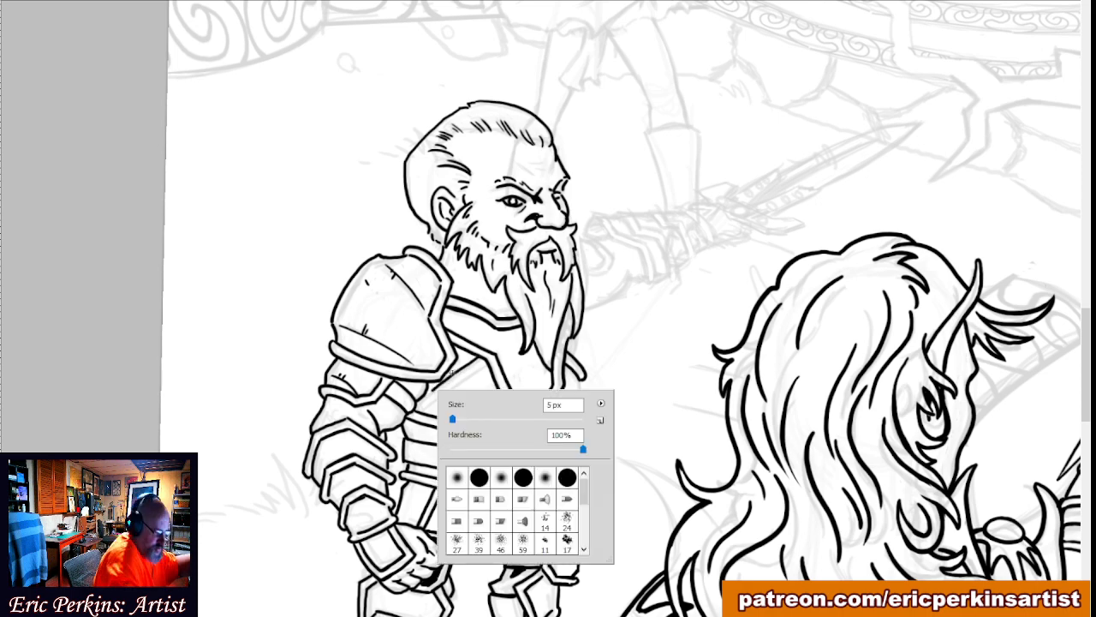
pyautogui.click(110, 279)
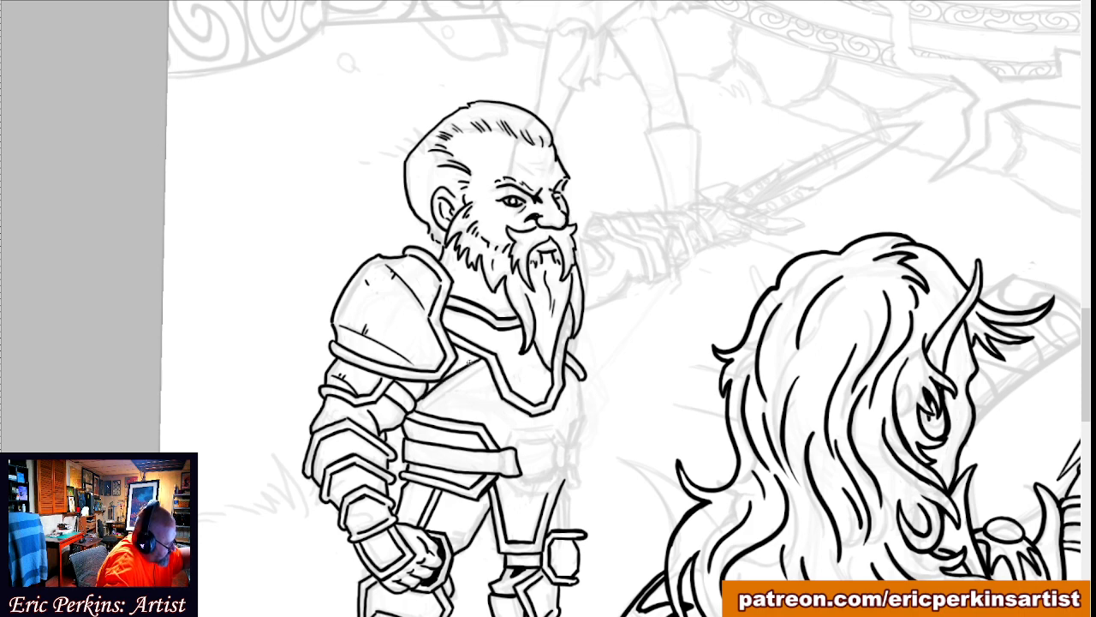
pyautogui.moveTo(485, 364); pyautogui.dragTo(422, 410)
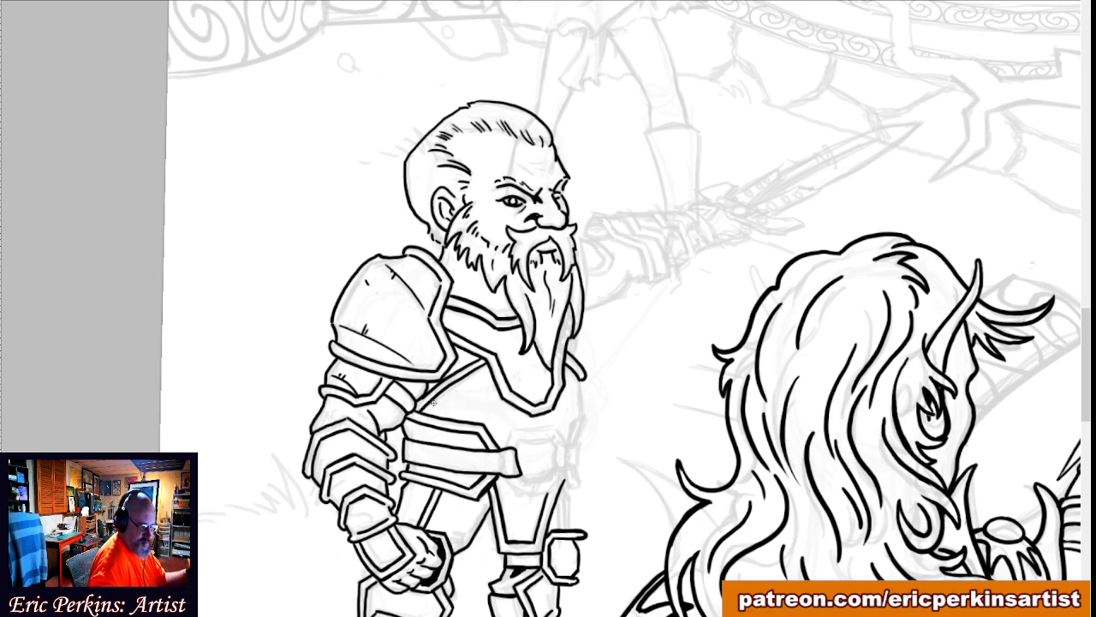
pyautogui.hotkey('ctrl', 'z')
pyautogui.hotkey('ctrl', 'z')
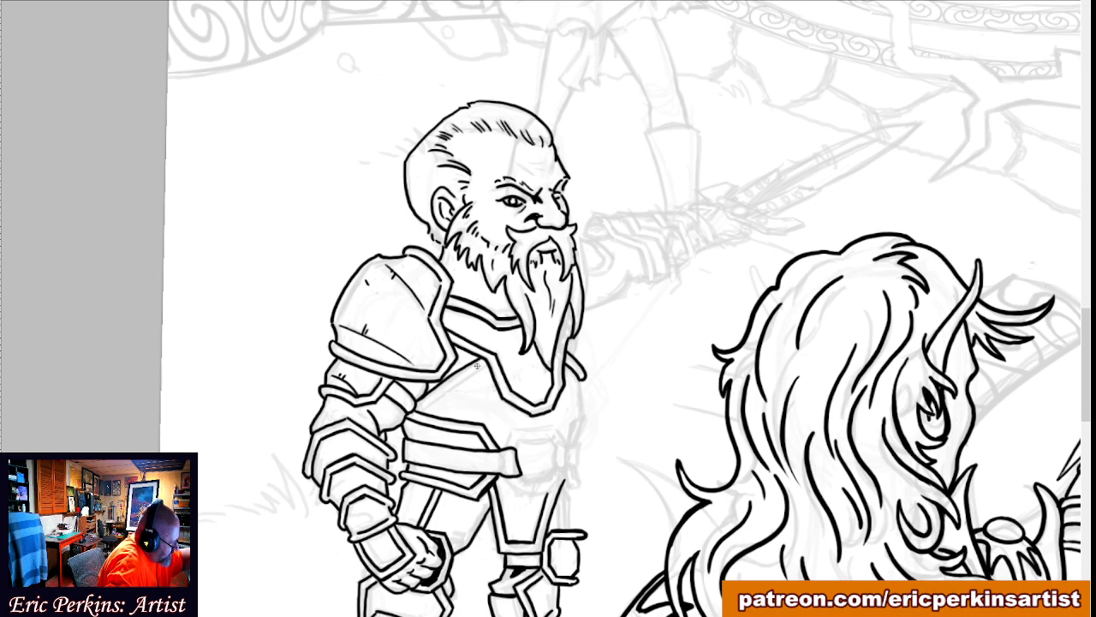
pyautogui.moveTo(485, 362); pyautogui.dragTo(417, 411)
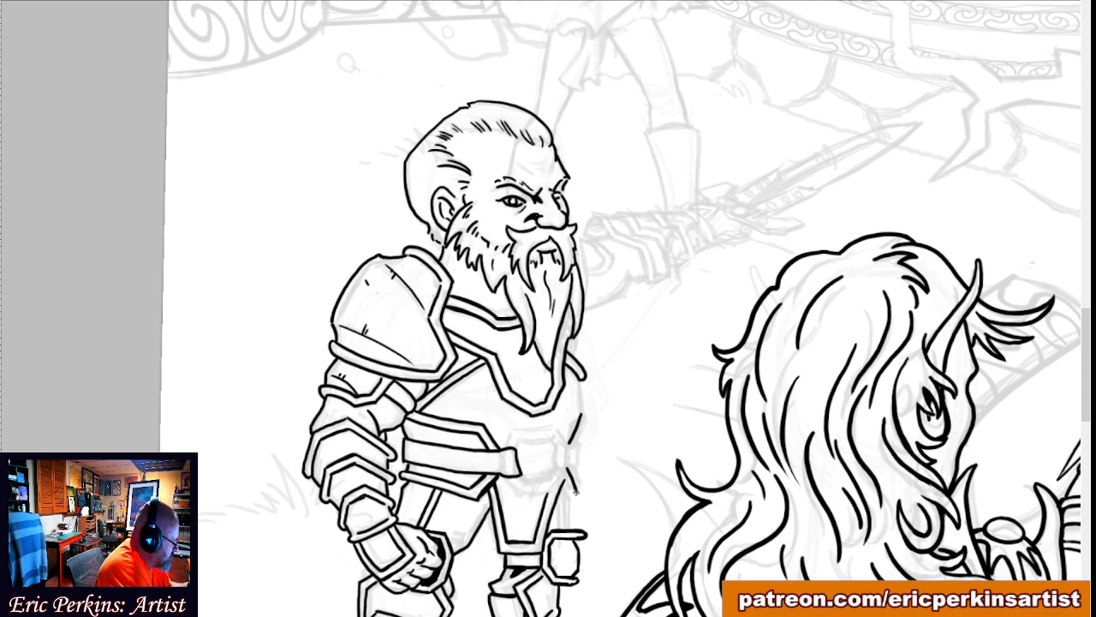
# Ink the far side of the waist armor and belt, the torso's outer edge, and the angular central belt buckle.
pyautogui.moveTo(580, 414)
pyautogui.mouseDown()
pyautogui.moveTo(596, 417)
pyautogui.moveTo(576, 443)
pyautogui.mouseUp()
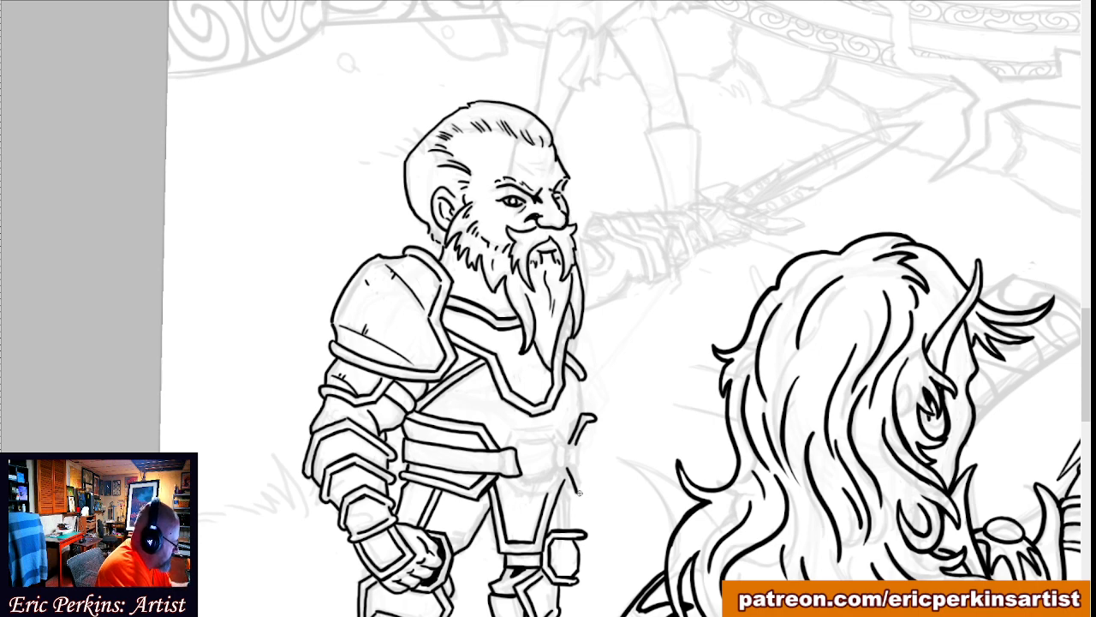
pyautogui.moveTo(578, 492)
pyautogui.mouseDown()
pyautogui.moveTo(588, 494)
pyautogui.moveTo(570, 467)
pyautogui.moveTo(581, 484)
pyautogui.mouseUp()
pyautogui.moveTo(586, 421); pyautogui.dragTo(579, 445)
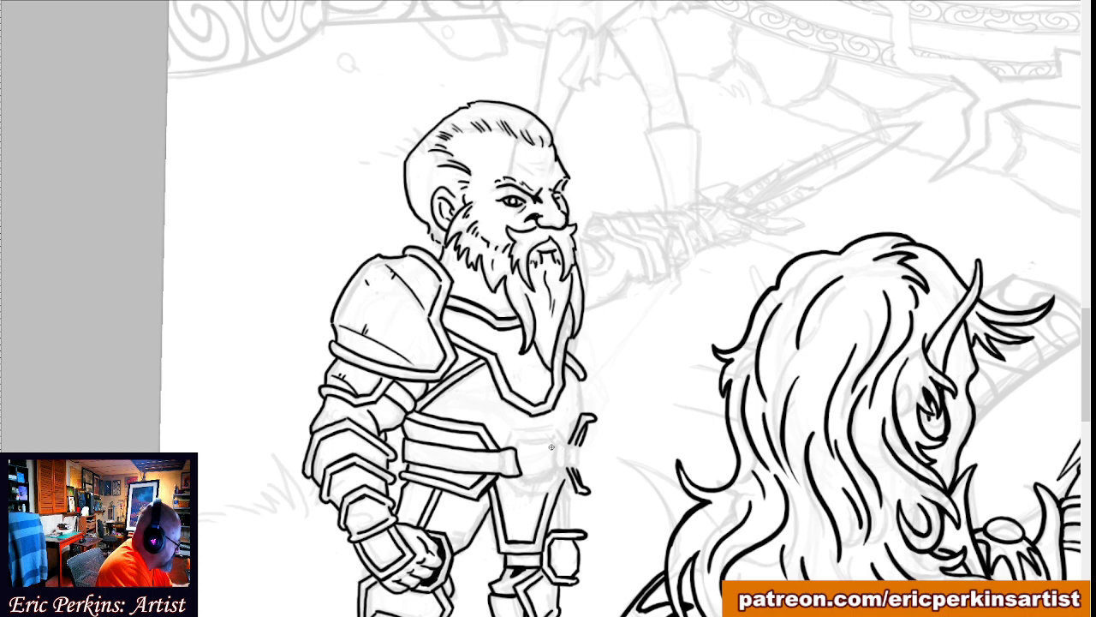
pyautogui.moveTo(567, 445); pyautogui.dragTo(557, 444)
pyautogui.moveTo(580, 445); pyautogui.dragTo(581, 467)
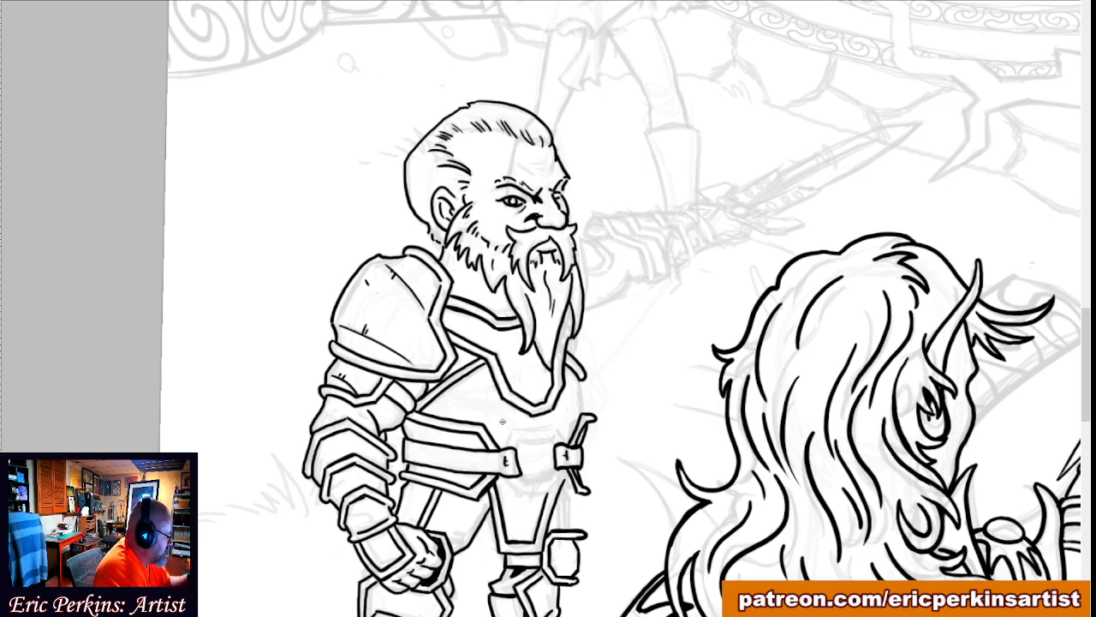
pyautogui.moveTo(580, 378); pyautogui.dragTo(584, 410)
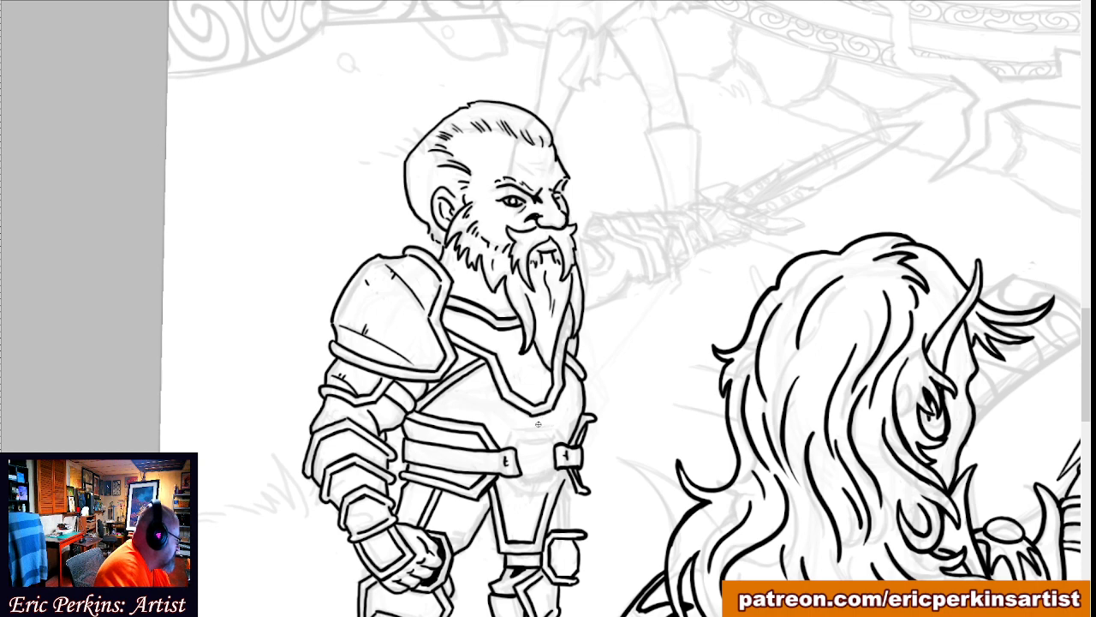
pyautogui.moveTo(556, 426); pyautogui.dragTo(513, 424)
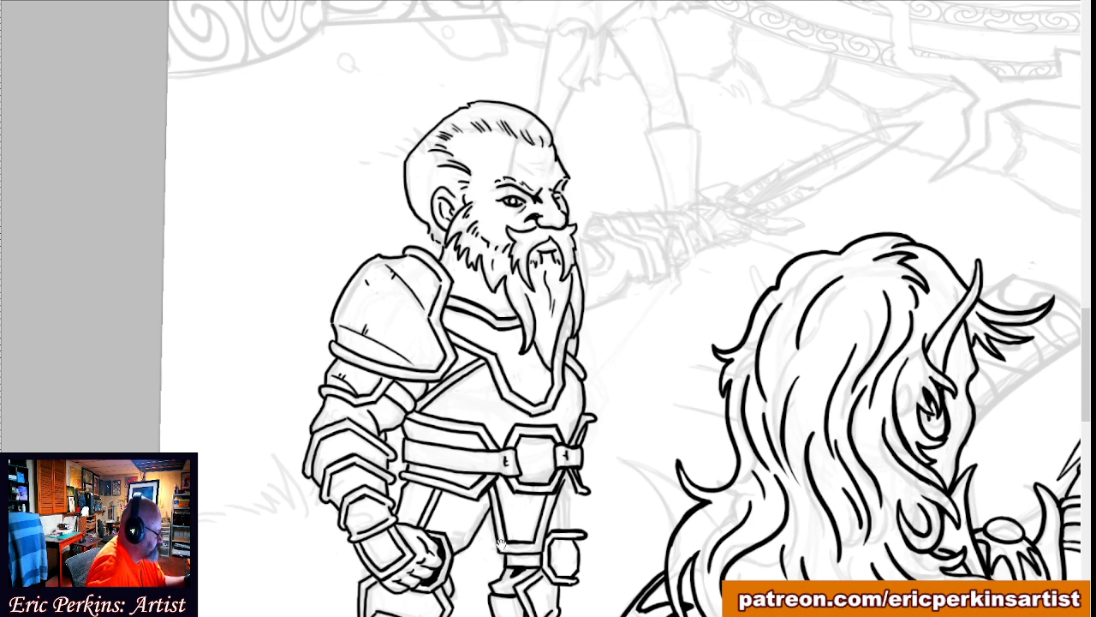
# Ink the small pointed armor plate with its inner border line protruding just beyond the far side of the beard.
pyautogui.scroll(-3, 501, 544)
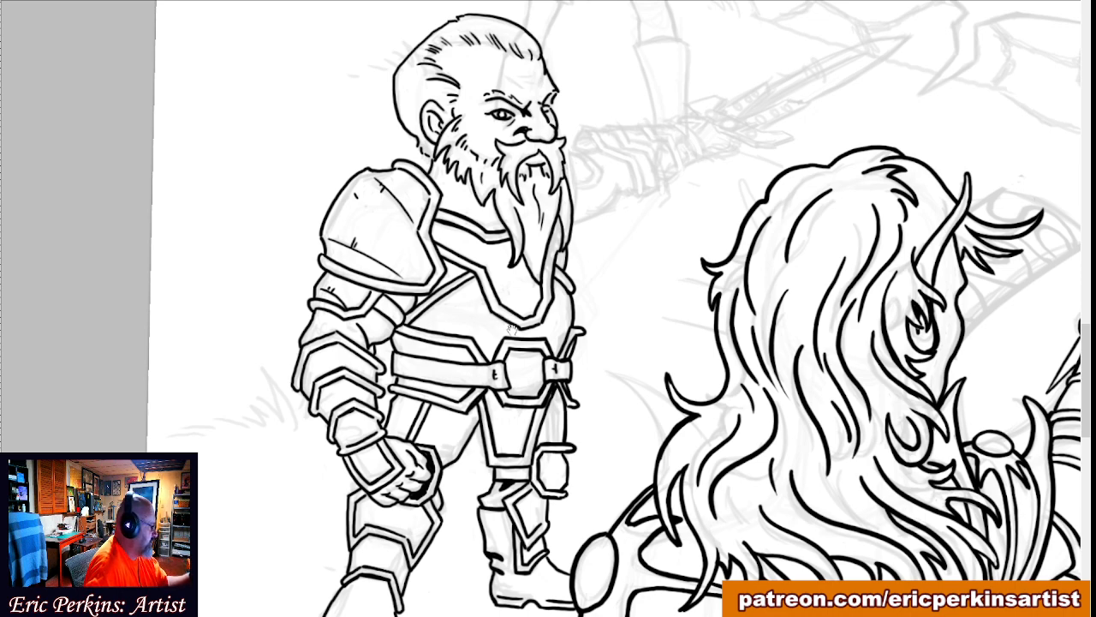
pyautogui.moveTo(511, 332); pyautogui.dragTo(384, 507)
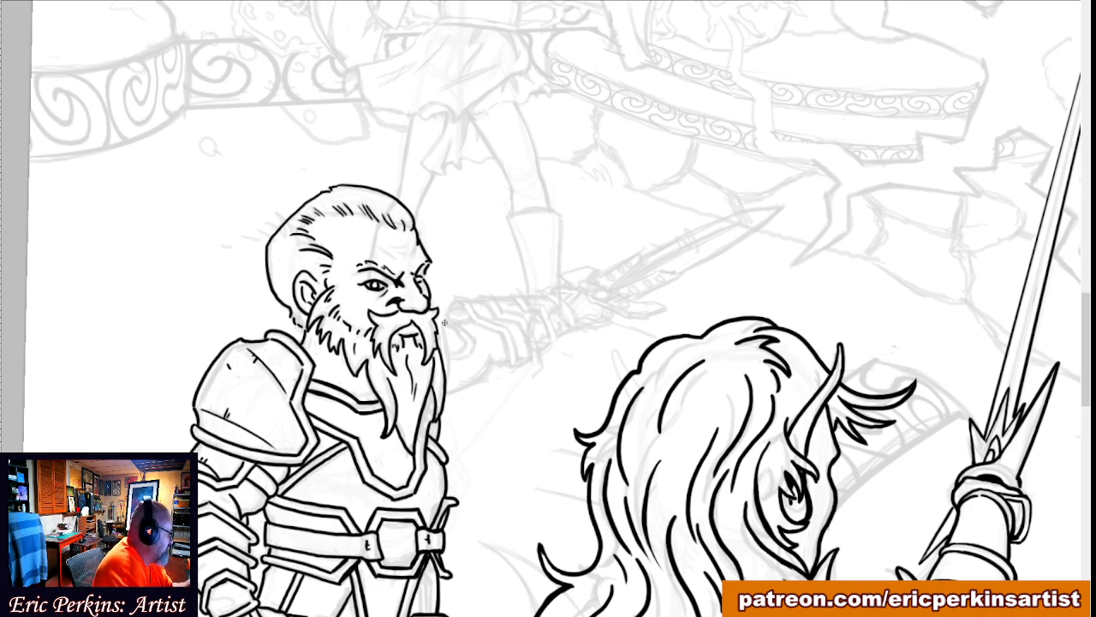
pyautogui.moveTo(445, 322); pyautogui.dragTo(476, 342)
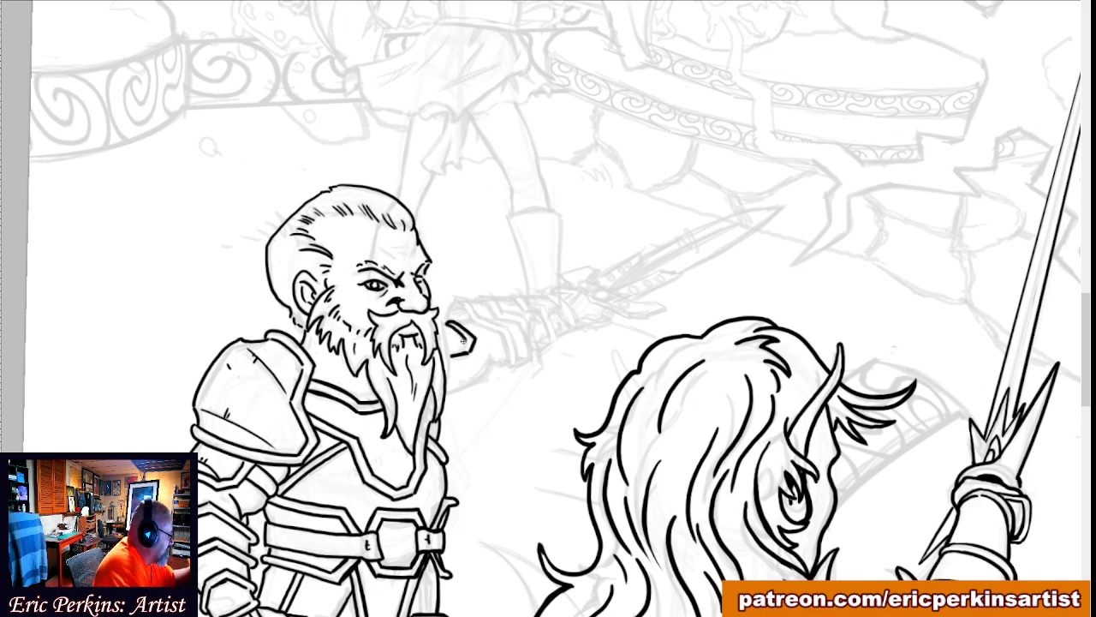
pyautogui.moveTo(464, 340); pyautogui.dragTo(448, 350)
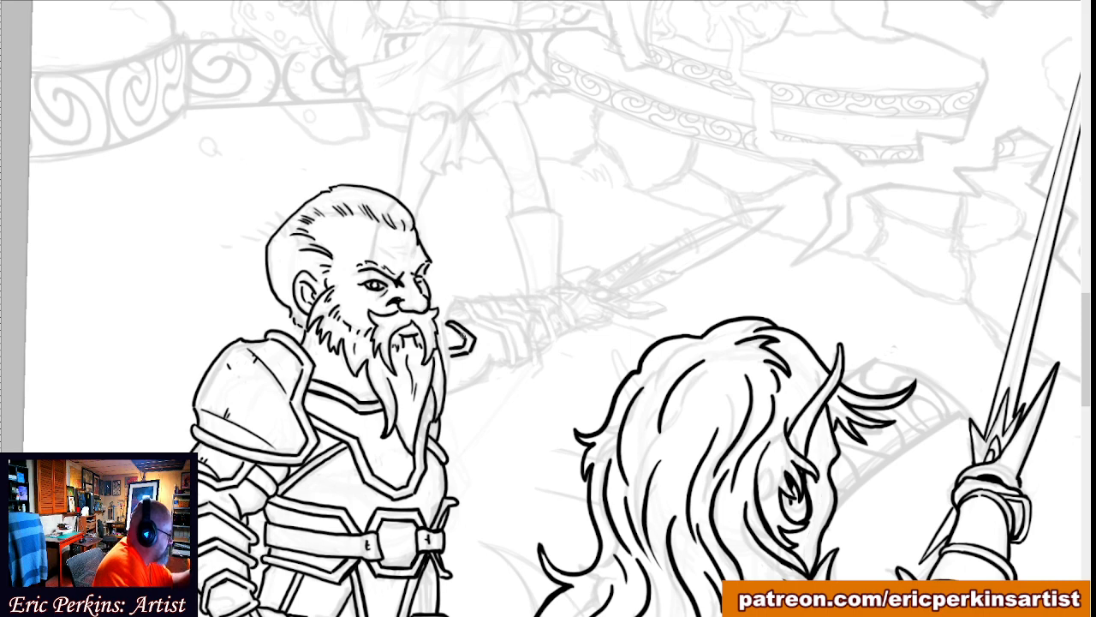
pyautogui.moveTo(432, 316); pyautogui.dragTo(447, 375)
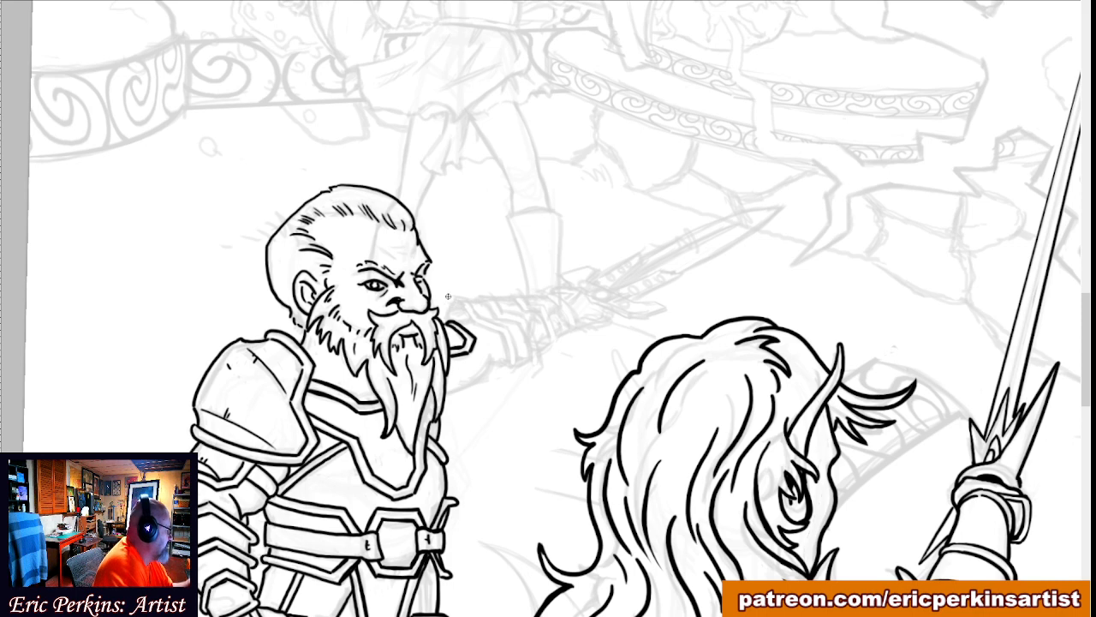
# Ink the first doubled armor band on the dwarf's outstretched arm, with its blackened opening beside the beard and the arm's underside.
pyautogui.moveTo(453, 307)
pyautogui.mouseDown()
pyautogui.moveTo(502, 339)
pyautogui.moveTo(512, 366)
pyautogui.mouseUp()
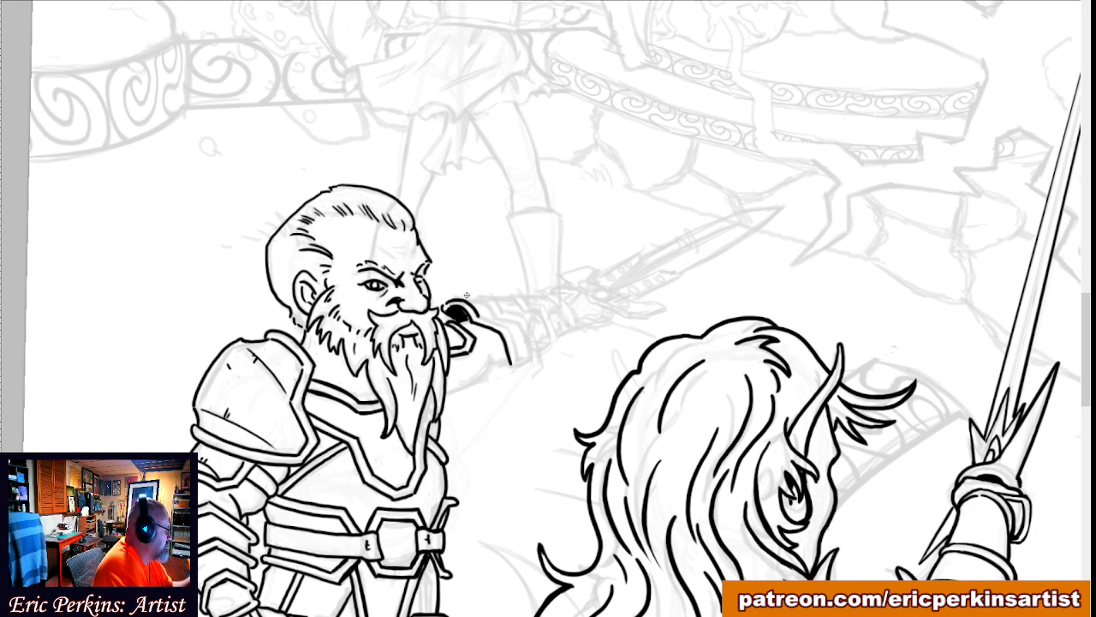
pyautogui.moveTo(477, 316)
pyautogui.mouseDown()
pyautogui.moveTo(511, 335)
pyautogui.moveTo(515, 360)
pyautogui.mouseUp()
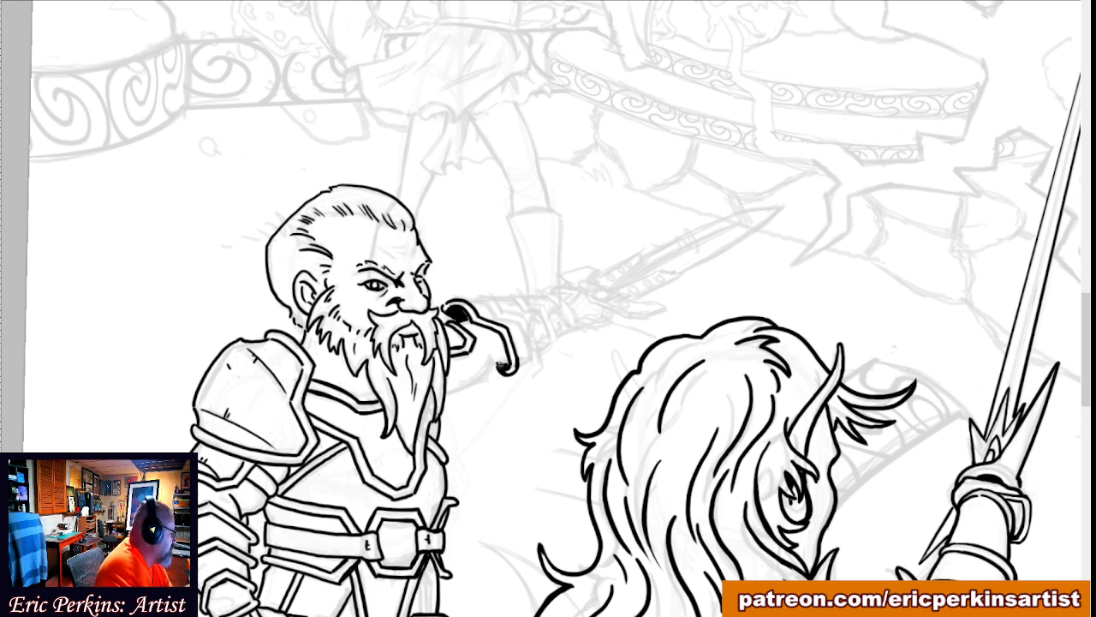
pyautogui.moveTo(503, 366); pyautogui.dragTo(491, 368)
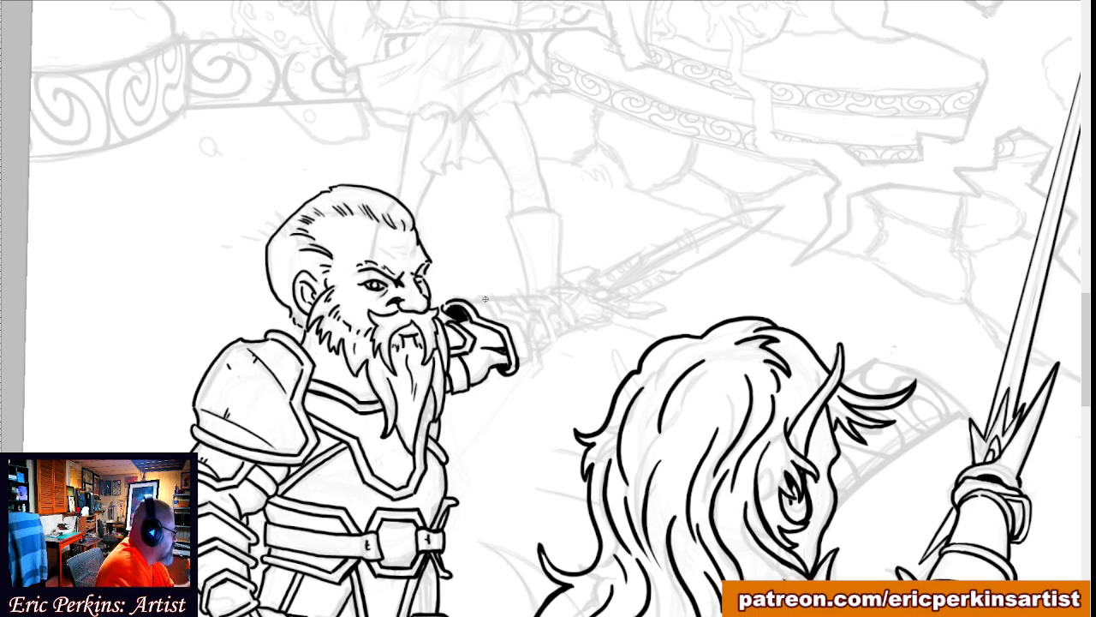
# Ink the remaining overlapping, doubled armor bands along the outstretched forearm down to the rounded cuff at the wrist.
pyautogui.moveTo(475, 298)
pyautogui.mouseDown()
pyautogui.moveTo(514, 311)
pyautogui.moveTo(534, 355)
pyautogui.moveTo(518, 310)
pyautogui.moveTo(470, 274)
pyautogui.moveTo(468, 298)
pyautogui.moveTo(516, 306)
pyautogui.moveTo(495, 290)
pyautogui.moveTo(528, 322)
pyautogui.moveTo(516, 305)
pyautogui.moveTo(525, 311)
pyautogui.moveTo(539, 358)
pyautogui.mouseUp()
pyautogui.moveTo(522, 319)
pyautogui.mouseDown()
pyautogui.moveTo(539, 362)
pyautogui.moveTo(517, 369)
pyautogui.mouseUp()
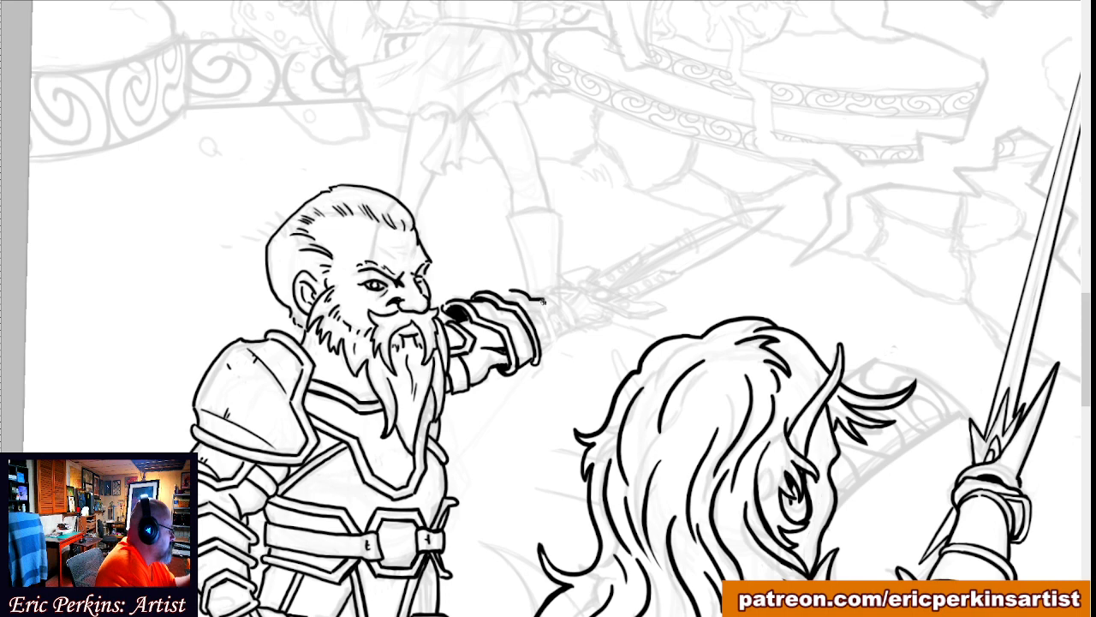
pyautogui.moveTo(542, 301); pyautogui.dragTo(558, 348)
pyautogui.moveTo(504, 290); pyautogui.dragTo(531, 293)
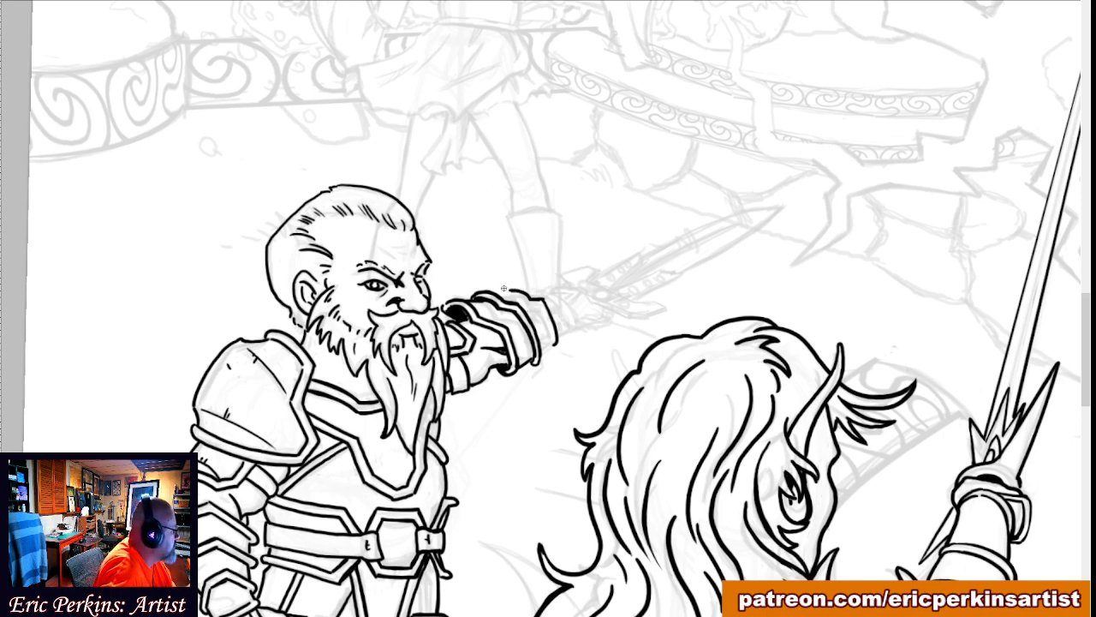
pyautogui.moveTo(506, 289)
pyautogui.mouseDown()
pyautogui.moveTo(526, 285)
pyautogui.moveTo(554, 310)
pyautogui.moveTo(563, 342)
pyautogui.moveTo(552, 347)
pyautogui.mouseUp()
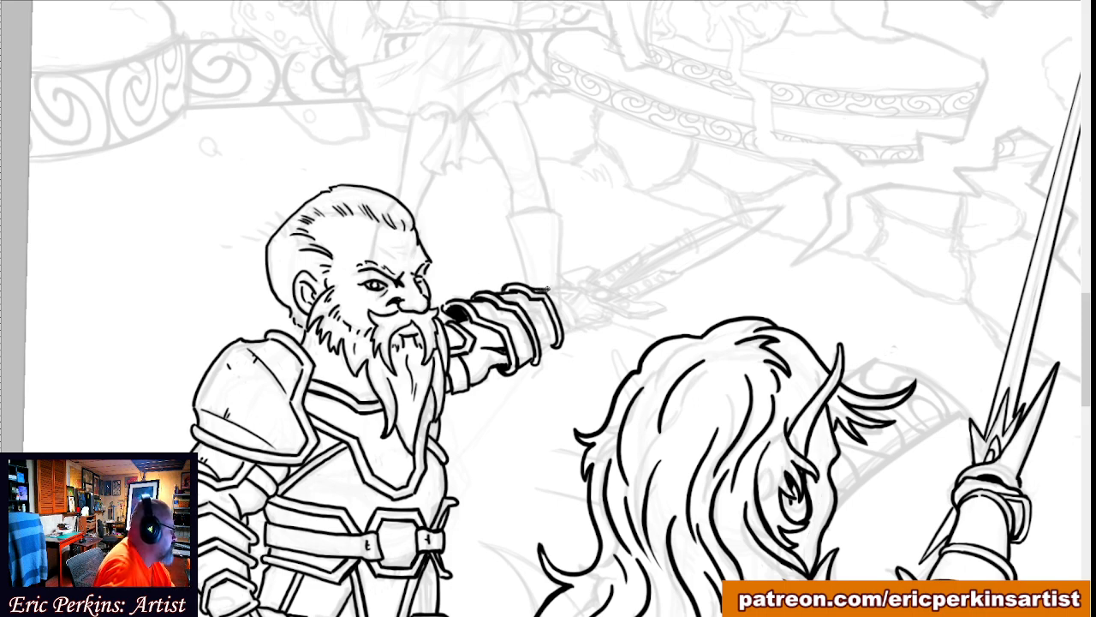
pyautogui.moveTo(549, 288)
pyautogui.mouseDown()
pyautogui.moveTo(578, 332)
pyautogui.moveTo(559, 297)
pyautogui.moveTo(573, 333)
pyautogui.moveTo(566, 295)
pyautogui.moveTo(579, 333)
pyautogui.mouseUp()
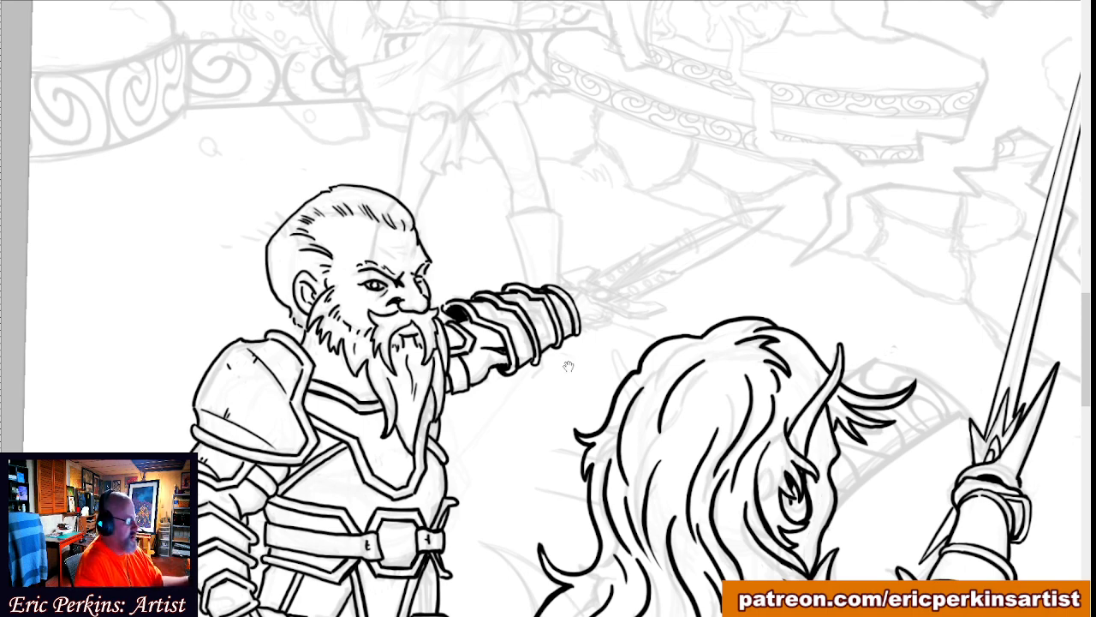
# Ink the dwarf's hand emerging from the wrist cuff, with its knuckles and curled fingers.
pyautogui.moveTo(568, 366); pyautogui.dragTo(506, 365)
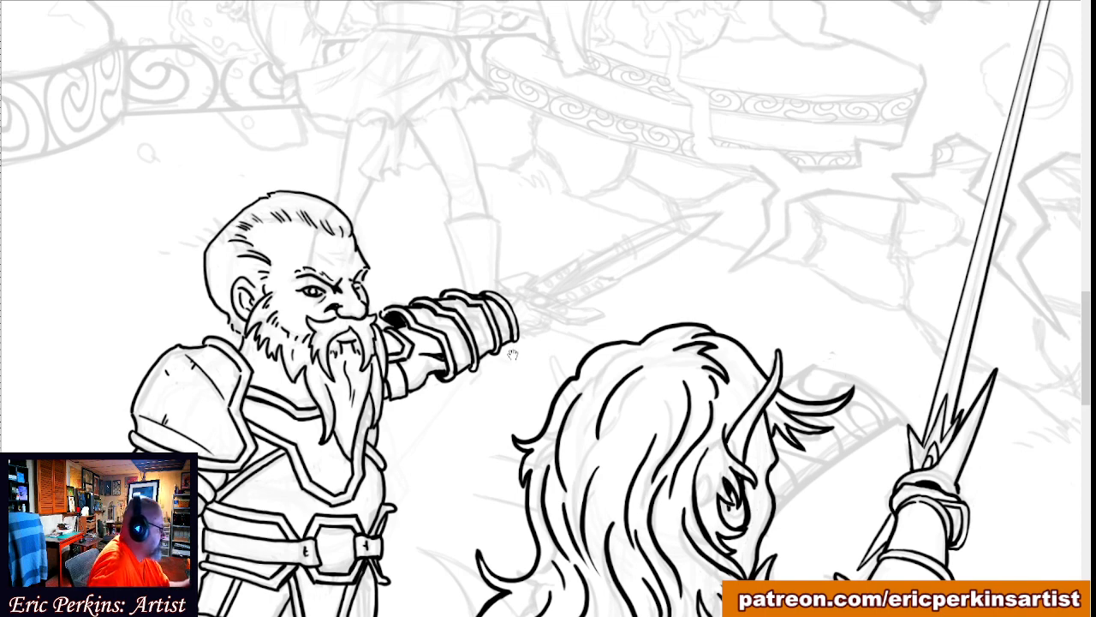
pyautogui.moveTo(517, 351); pyautogui.dragTo(484, 376)
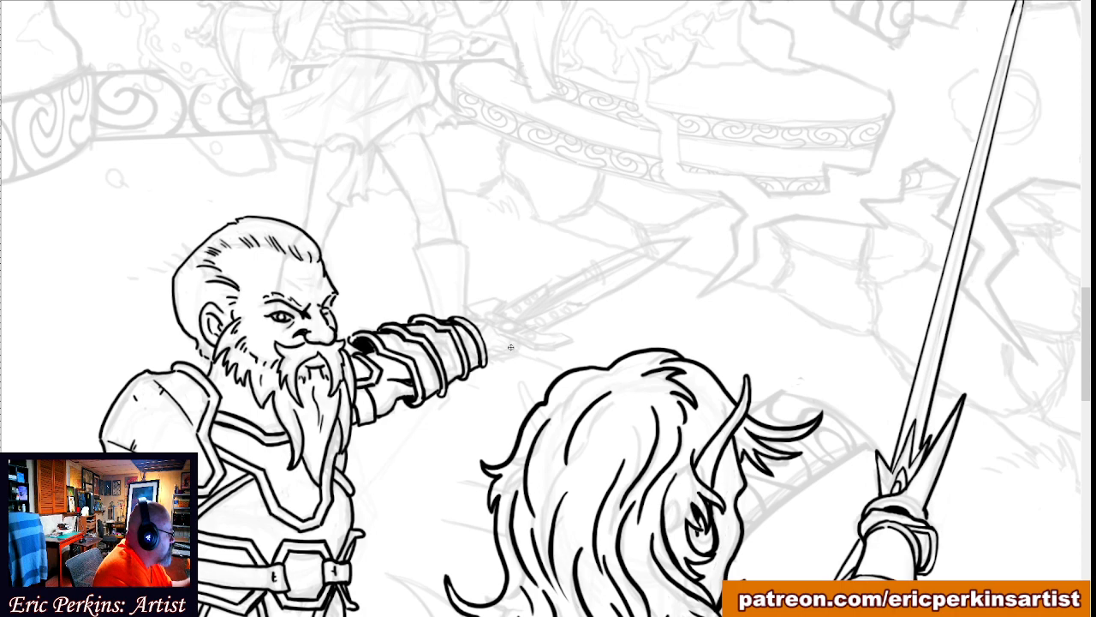
pyautogui.moveTo(512, 346); pyautogui.dragTo(488, 358)
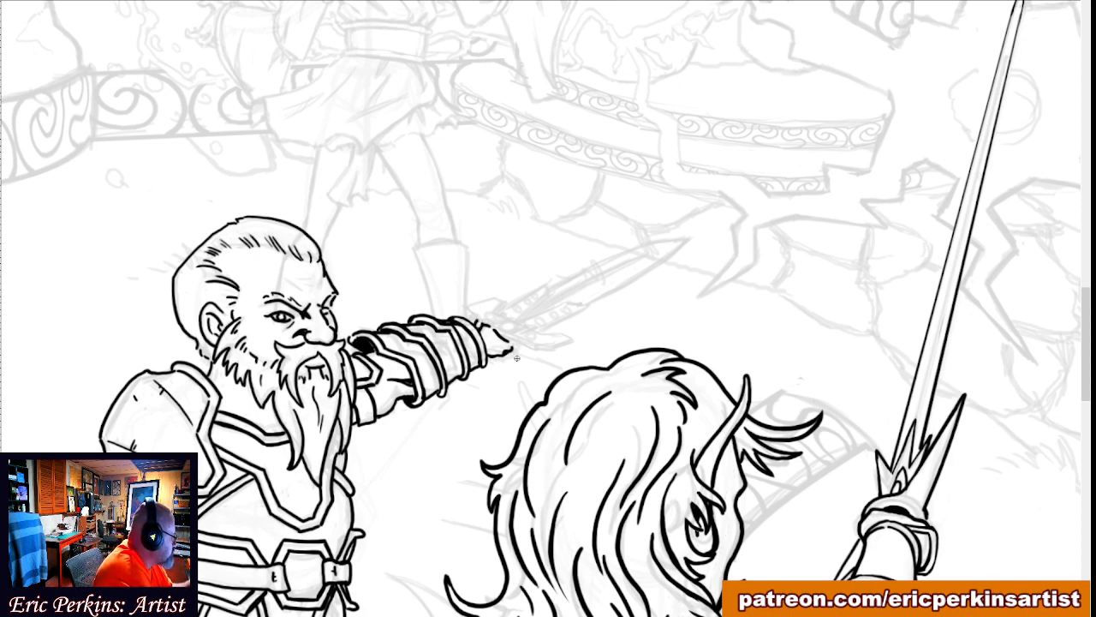
pyautogui.moveTo(514, 358); pyautogui.dragTo(512, 360)
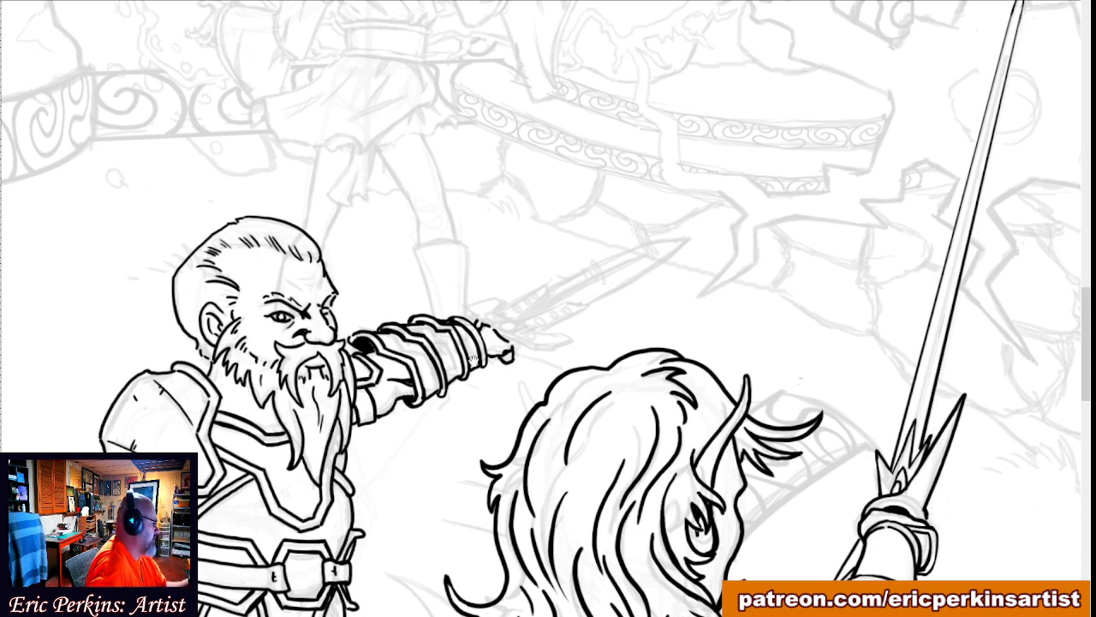
# Ink the angular outline of the sword's crossguard across the dwarf's hand, and save the drawing.
pyautogui.moveTo(463, 377); pyautogui.dragTo(406, 441)
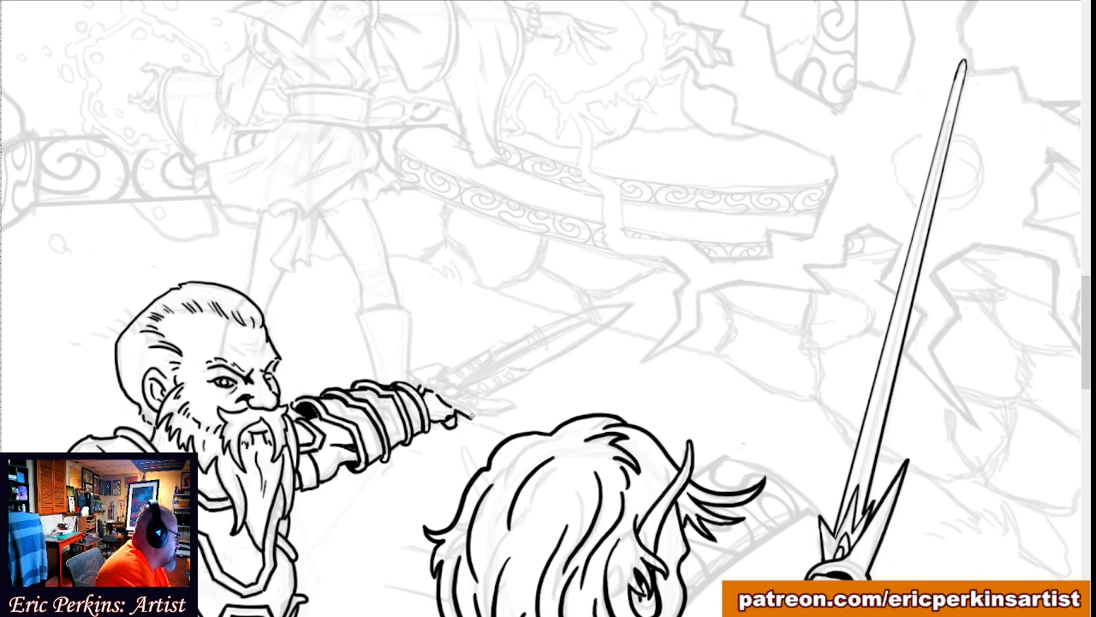
pyautogui.moveTo(471, 414); pyautogui.dragTo(499, 415)
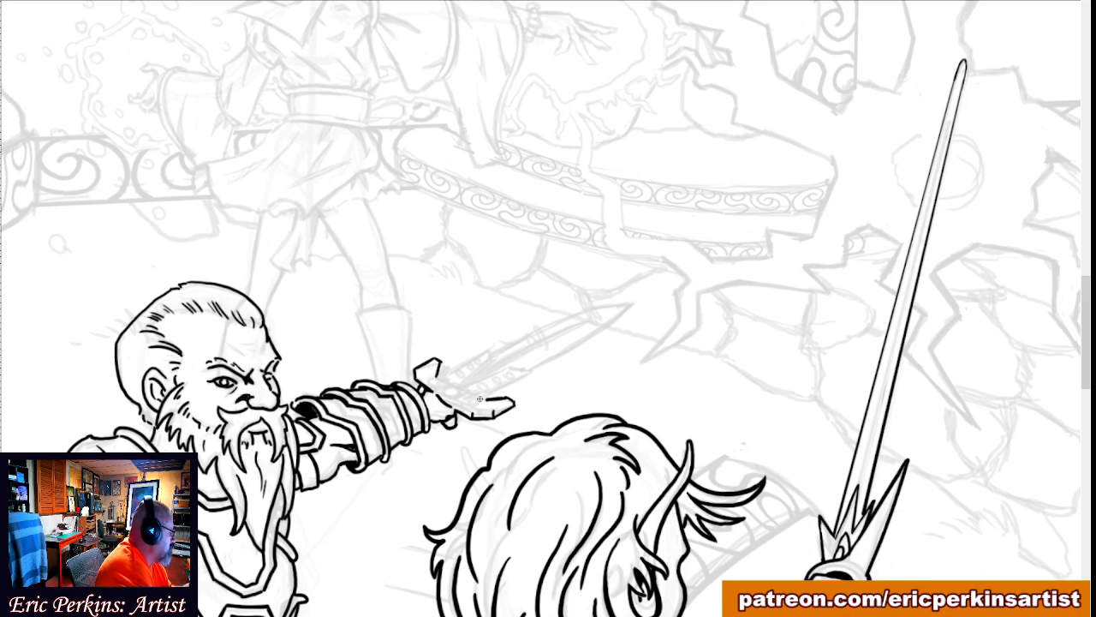
pyautogui.moveTo(485, 400); pyautogui.dragTo(436, 373)
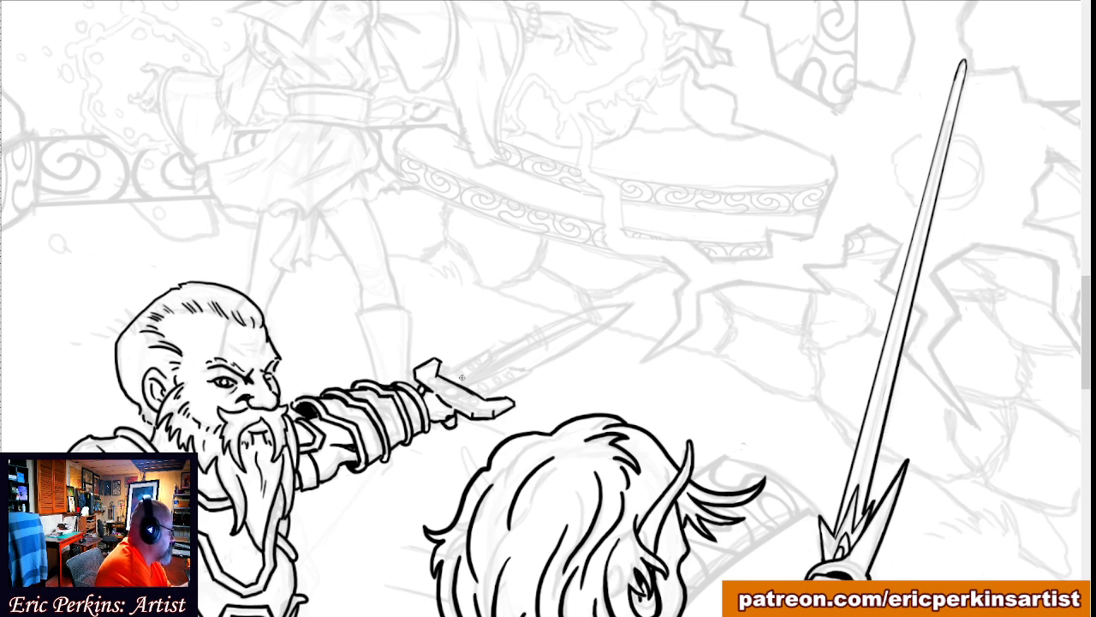
pyautogui.moveTo(435, 373); pyautogui.dragTo(484, 400)
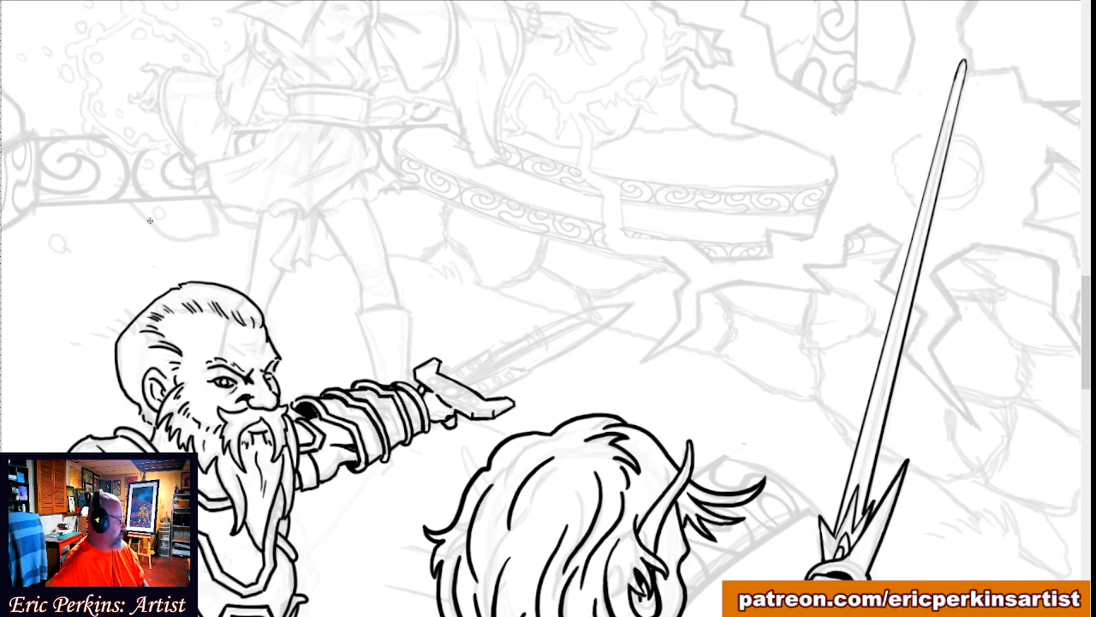
pyautogui.click(10, 1)
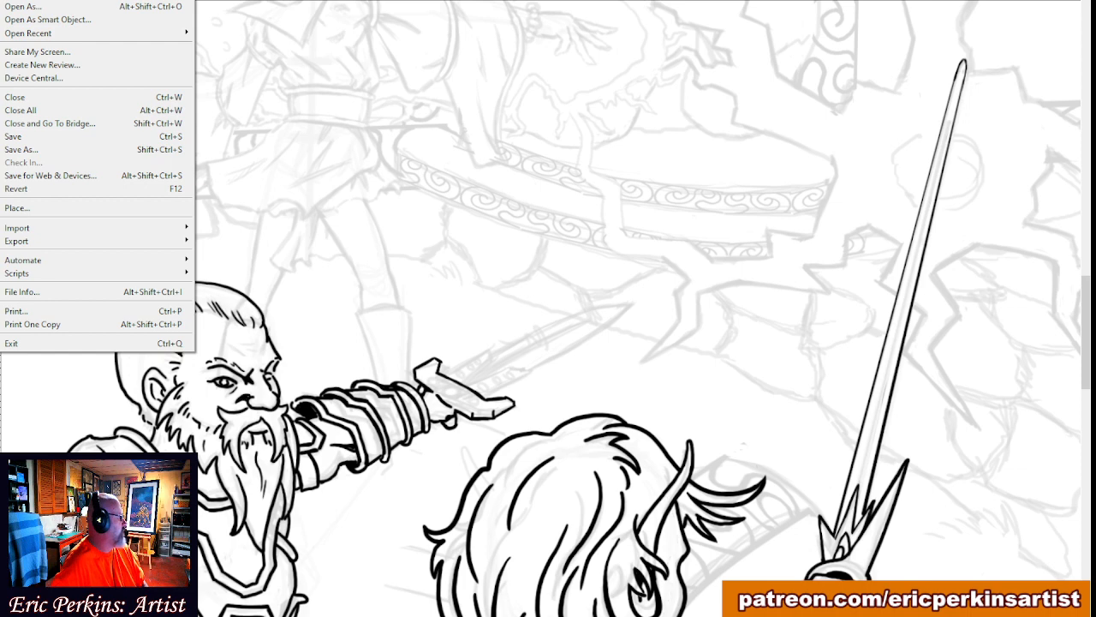
pyautogui.click(13, 137)
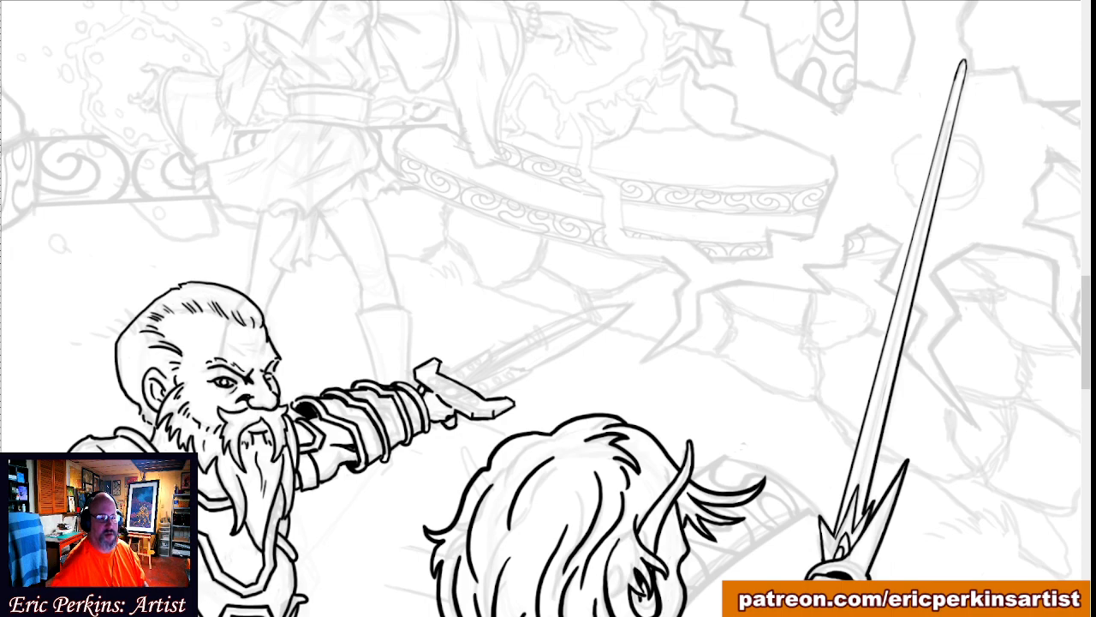
# Bring up the DwarfFighter.jpg reference and place it as a floating window beside the dwarf drawing.
pyautogui.hotkey('ctrl', 'Tab')
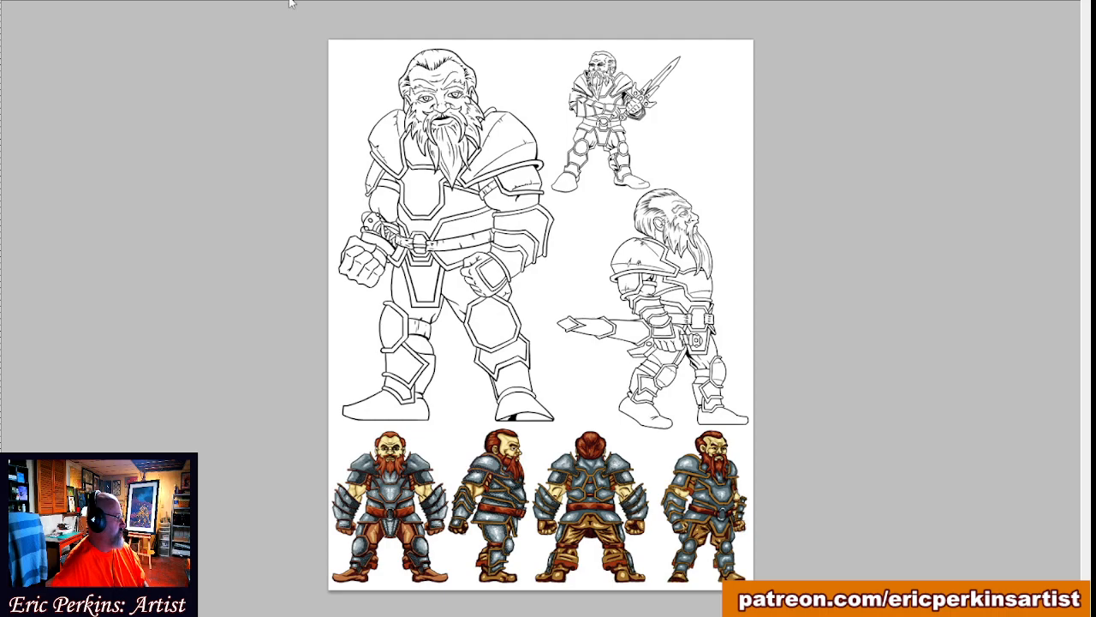
pyautogui.moveTo(70, 0); pyautogui.dragTo(273, 54)
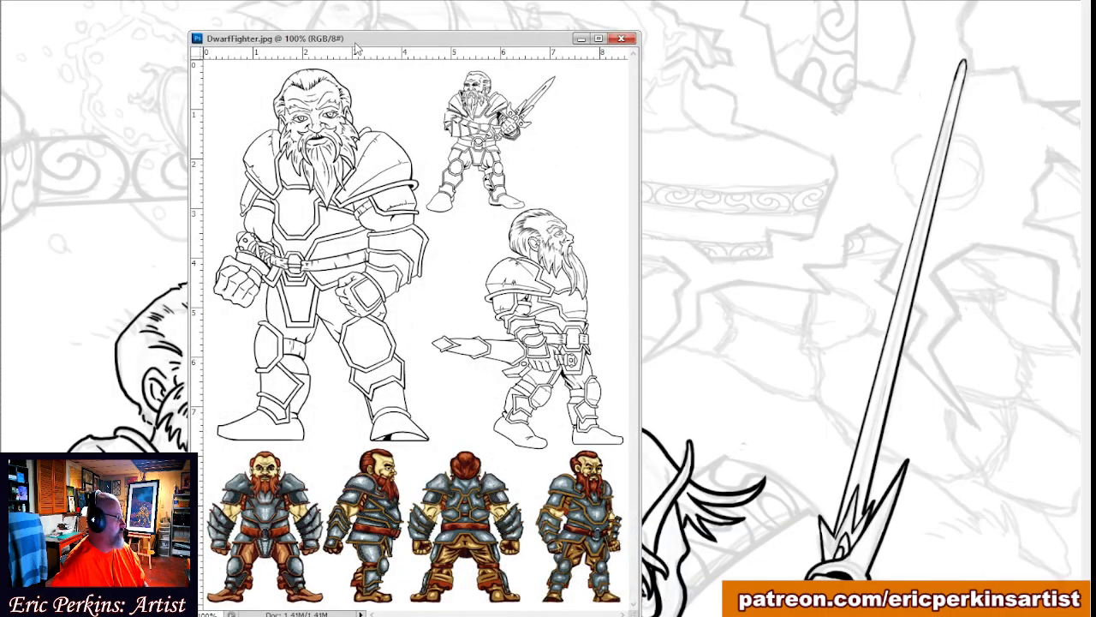
pyautogui.moveTo(354, 44); pyautogui.dragTo(771, 40)
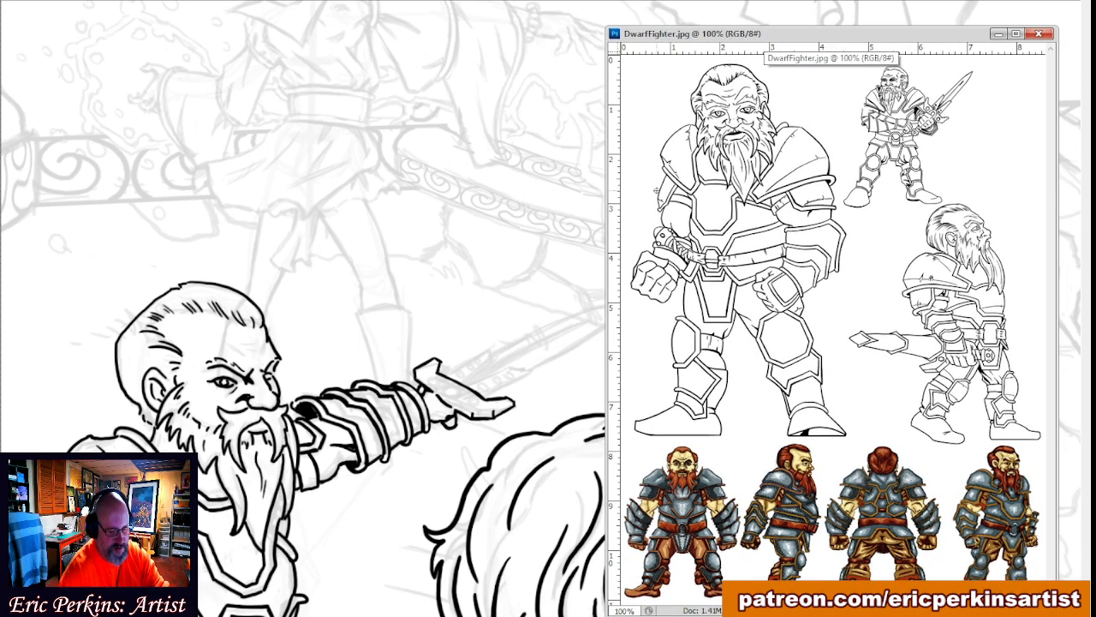
# Examine the small dwarf's sword hilt and hand in DwarfFighter.jpg, enlarged to 600%.
pyautogui.scroll(2, 658, 192)
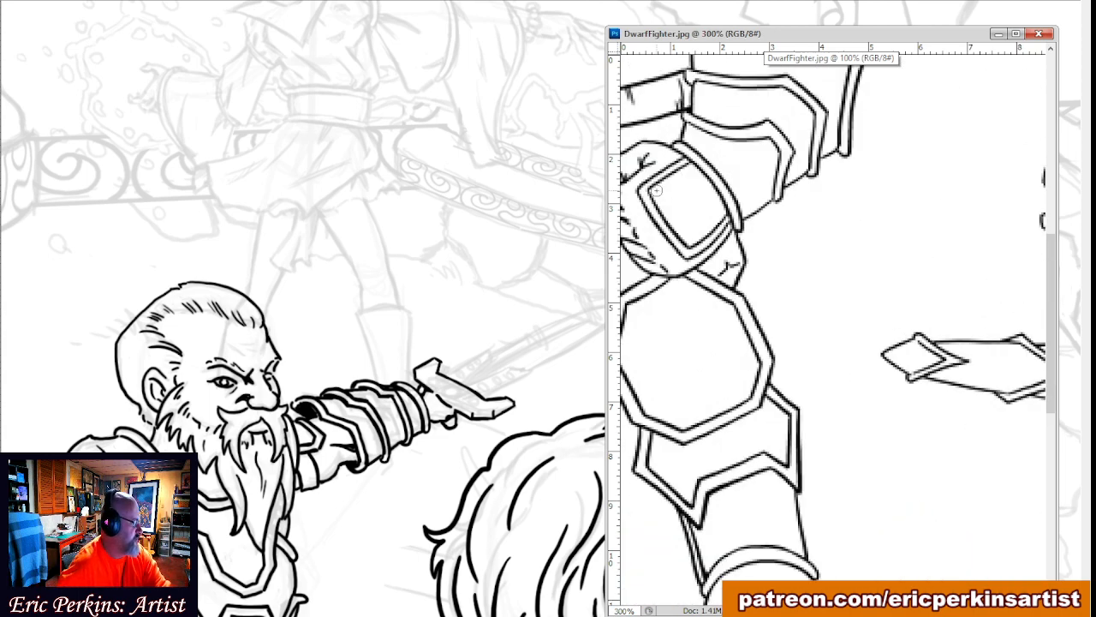
pyautogui.moveTo(708, 200); pyautogui.dragTo(694, 423)
pyautogui.moveTo(746, 162); pyautogui.dragTo(718, 459)
pyautogui.moveTo(899, 256); pyautogui.dragTo(710, 300)
pyautogui.moveTo(911, 286); pyautogui.dragTo(810, 306)
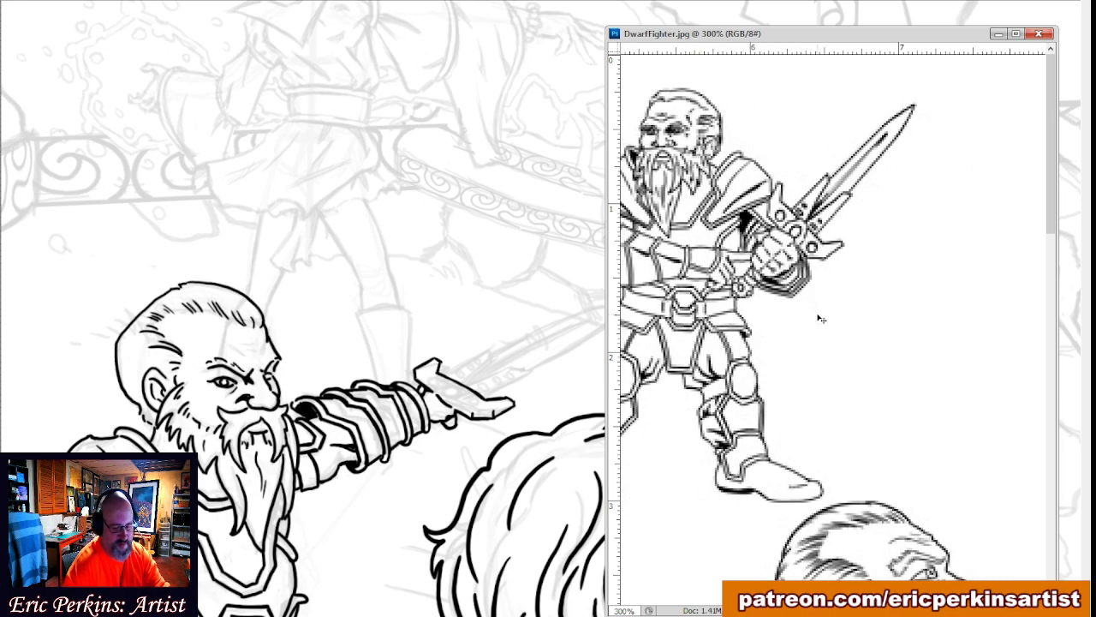
pyautogui.scroll(2, 819, 319)
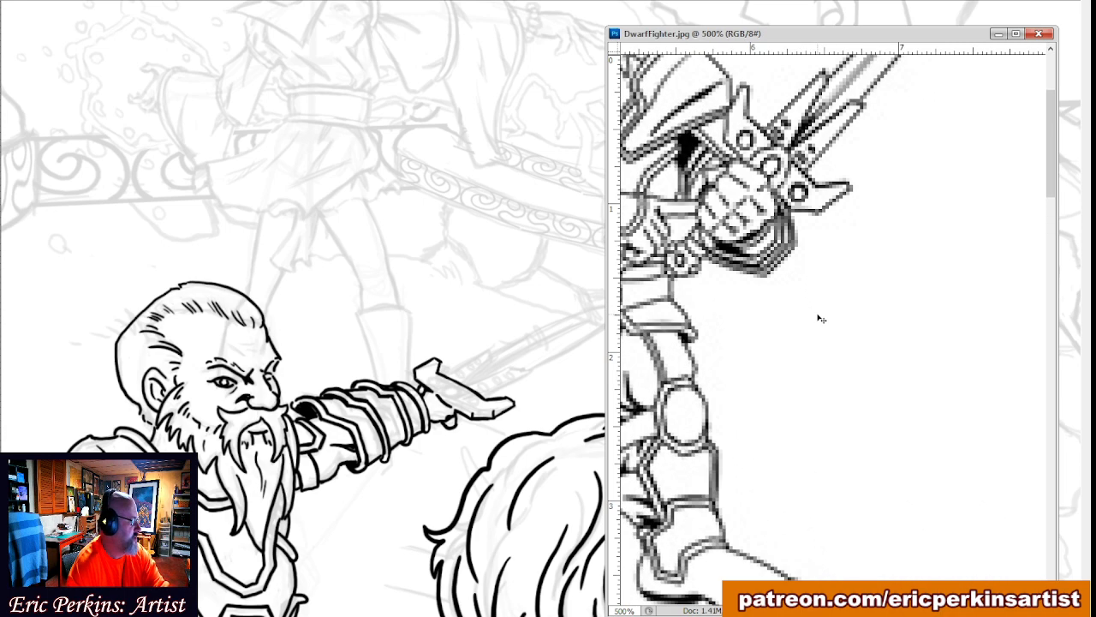
pyautogui.hotkey('ctrl', '+')
pyautogui.moveTo(738, 242)
pyautogui.mouseDown()
pyautogui.moveTo(808, 443)
pyautogui.moveTo(827, 460)
pyautogui.mouseUp()
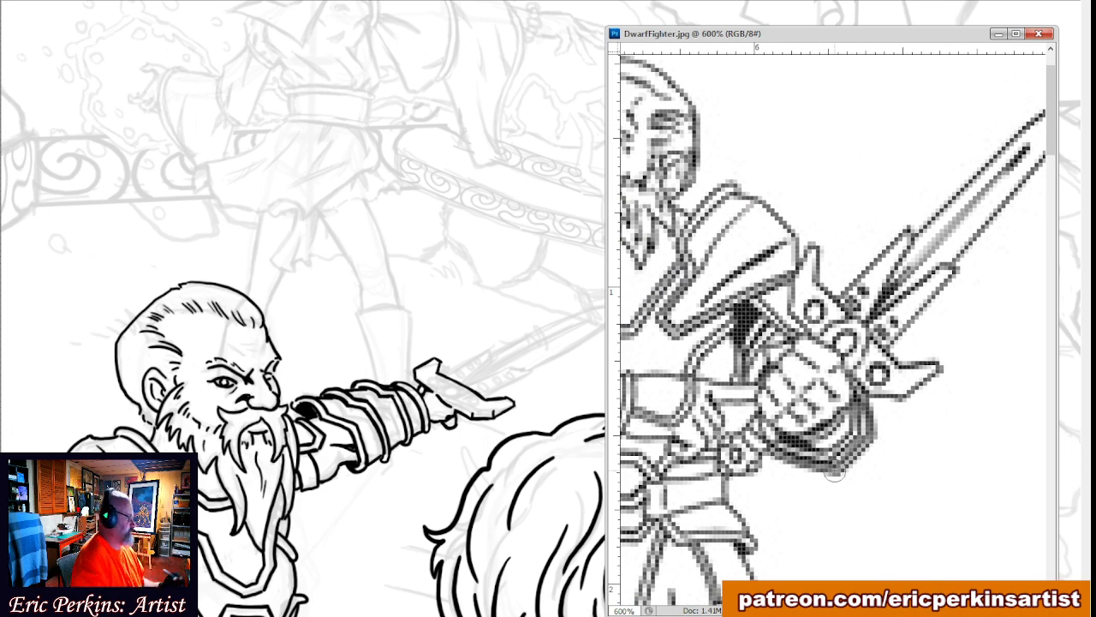
# Ink the round boss with its inner oval at the crossguard's center, plus a small hole on each guard arm.
pyautogui.click(463, 390)
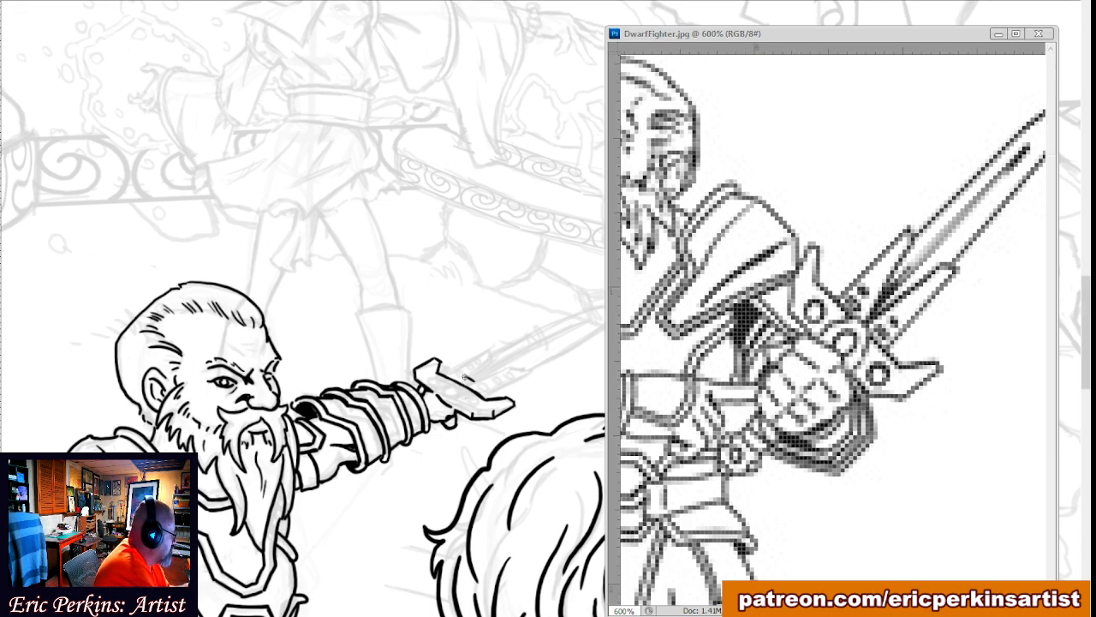
pyautogui.moveTo(475, 381); pyautogui.dragTo(466, 377)
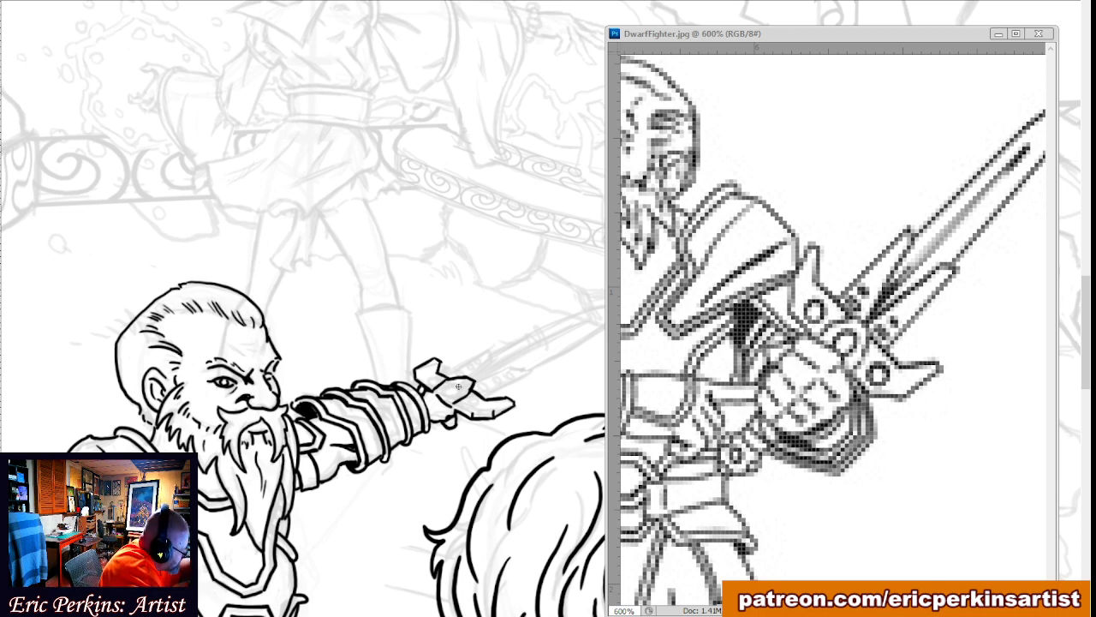
pyautogui.moveTo(446, 390)
pyautogui.mouseDown()
pyautogui.moveTo(454, 397)
pyautogui.moveTo(462, 383)
pyautogui.moveTo(447, 386)
pyautogui.mouseUp()
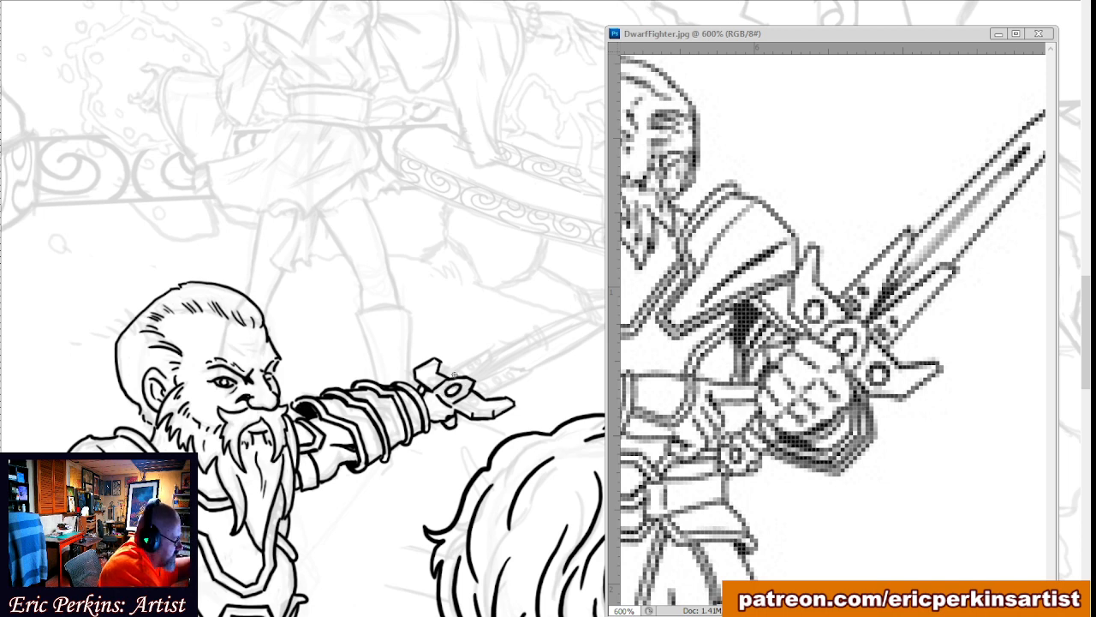
pyautogui.moveTo(428, 377); pyautogui.dragTo(429, 377)
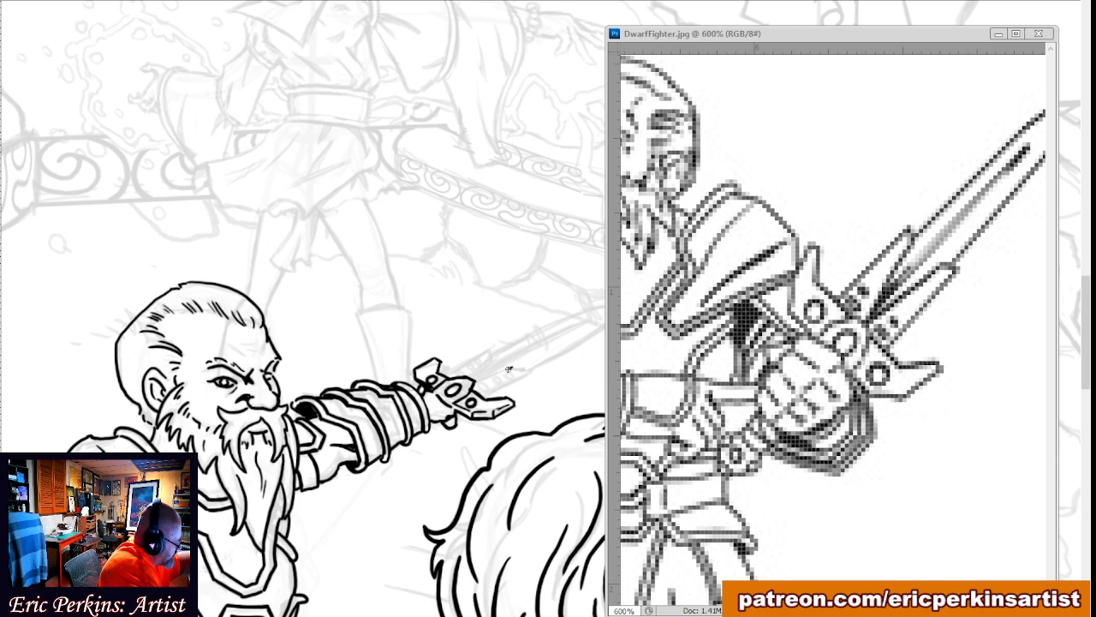
# Ink the two pointed prongs projecting forward from the crossguard, including their small hole details.
pyautogui.moveTo(475, 382); pyautogui.dragTo(532, 370)
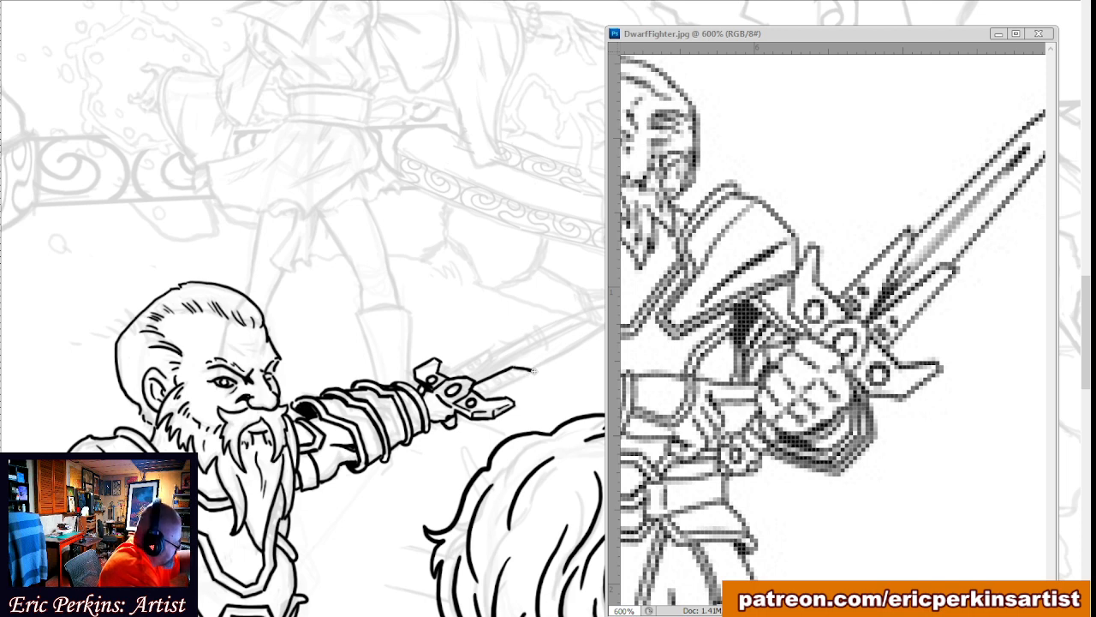
pyautogui.moveTo(532, 370); pyautogui.dragTo(485, 394)
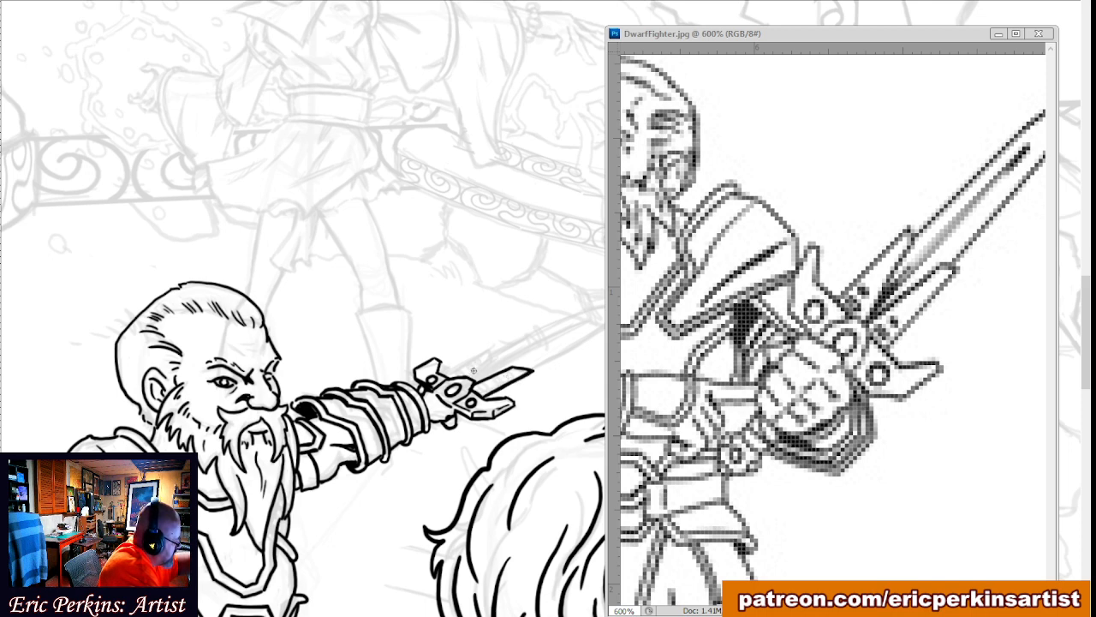
pyautogui.moveTo(469, 374); pyautogui.dragTo(488, 358)
pyautogui.moveTo(495, 354)
pyautogui.mouseDown()
pyautogui.moveTo(500, 344)
pyautogui.moveTo(443, 375)
pyautogui.mouseUp()
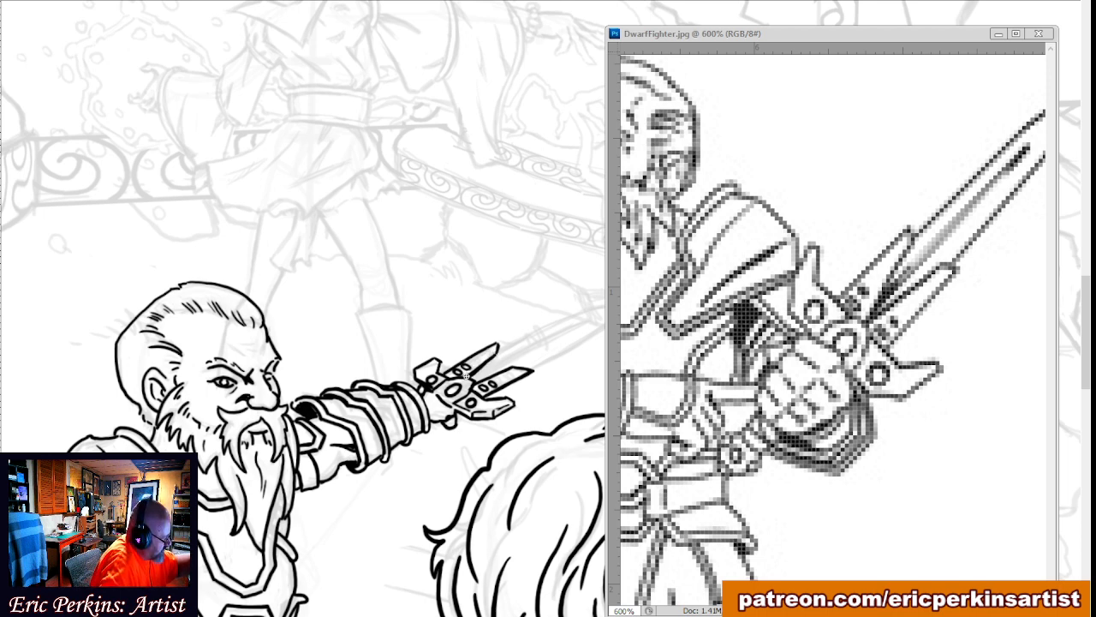
# Check the whole sword blade in DwarfFighter.jpg and ink the lower blade edge from the tip down to the front prong.
pyautogui.moveTo(466, 378); pyautogui.dragTo(317, 425)
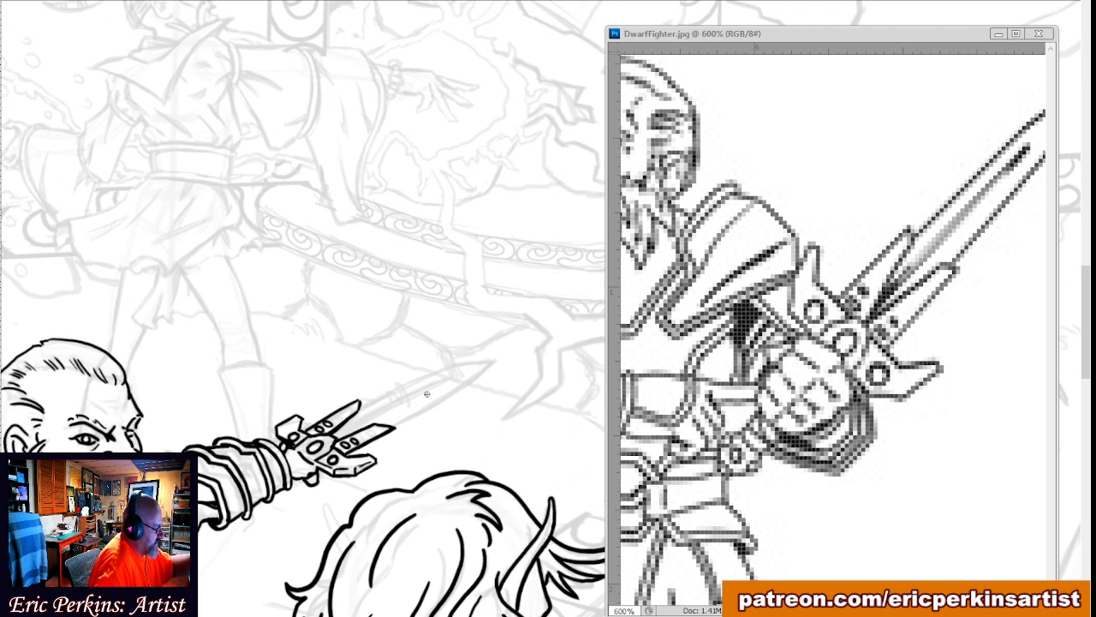
pyautogui.click(729, 324)
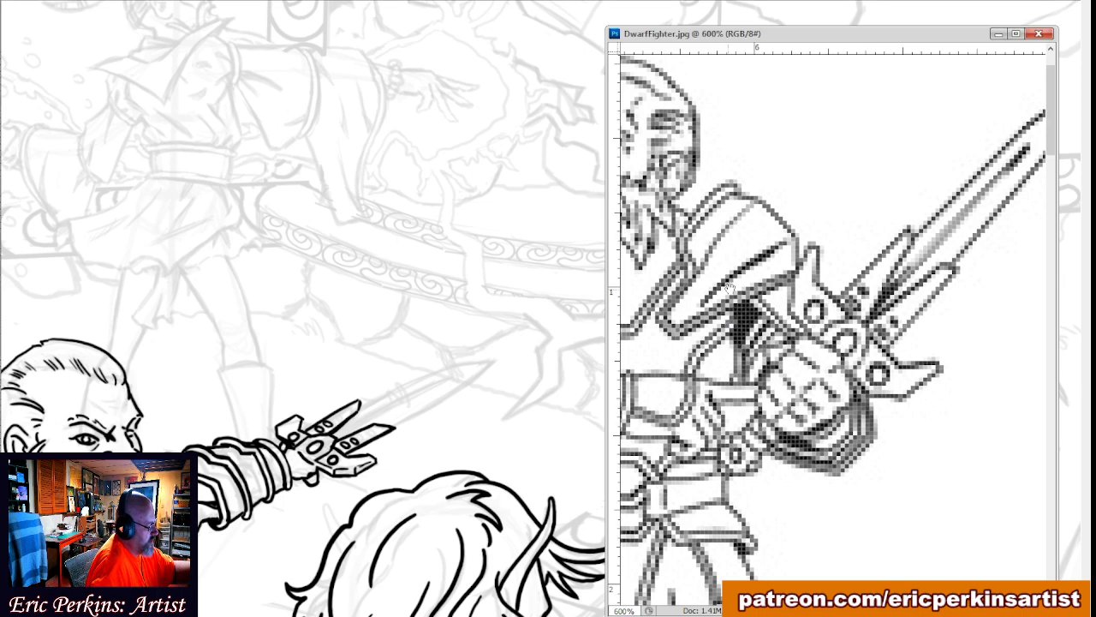
pyautogui.moveTo(791, 266); pyautogui.dragTo(683, 330)
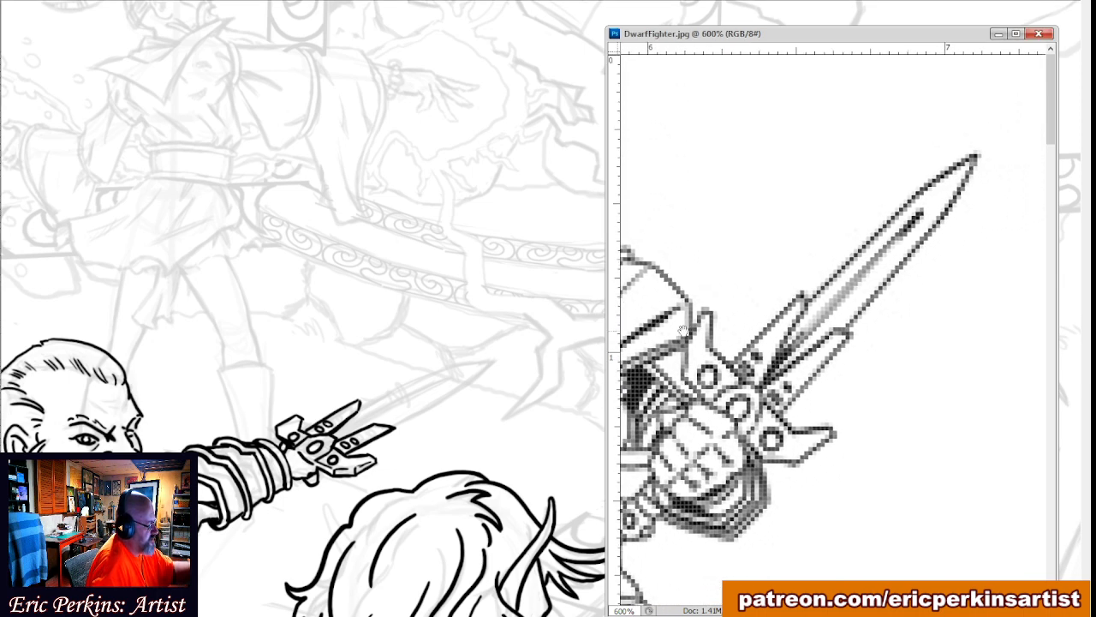
pyautogui.click(408, 404)
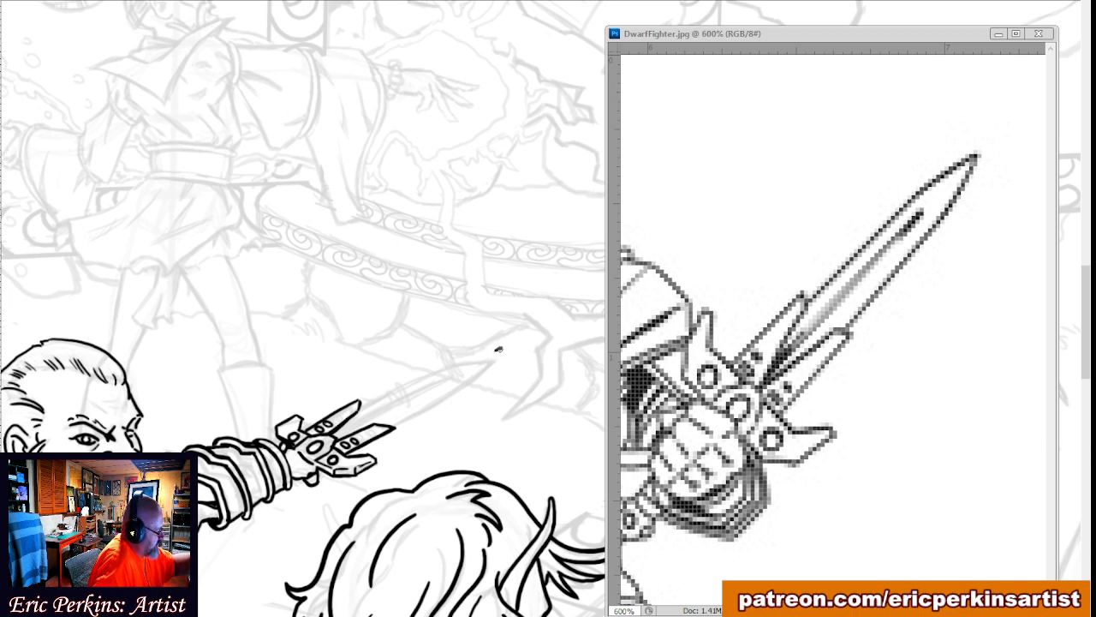
pyautogui.moveTo(499, 349); pyautogui.dragTo(396, 422)
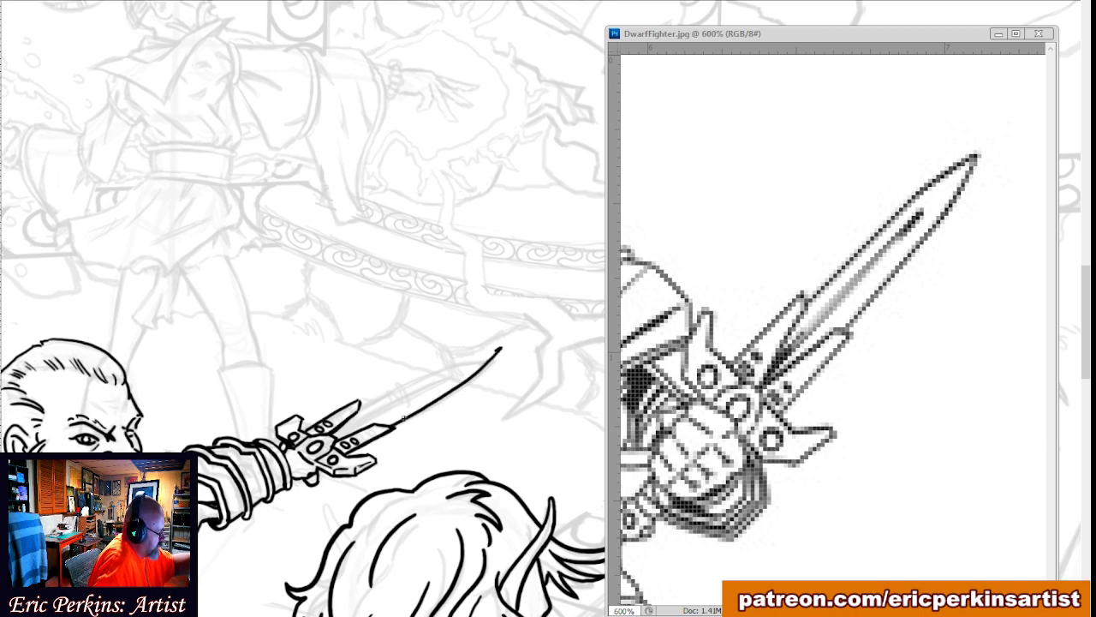
# Rotate the canvas so the sword points upward, ink the blade's remaining edge down to the prong, and close the blade's pointed tip.
pyautogui.moveTo(498, 349); pyautogui.dragTo(358, 405)
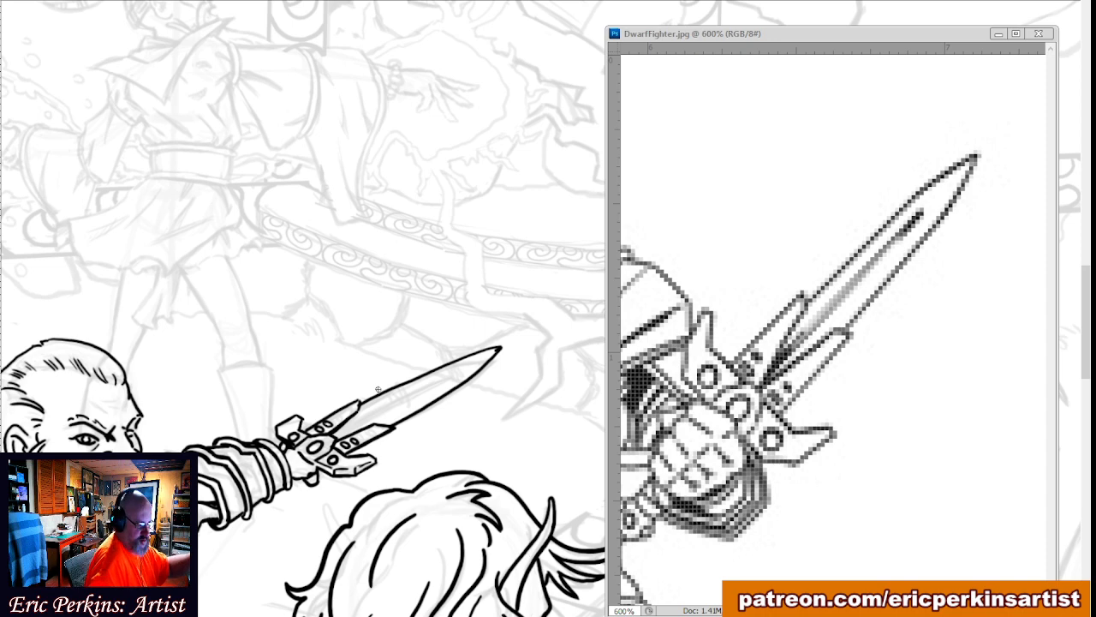
pyautogui.hotkey('ctrl', 'z')
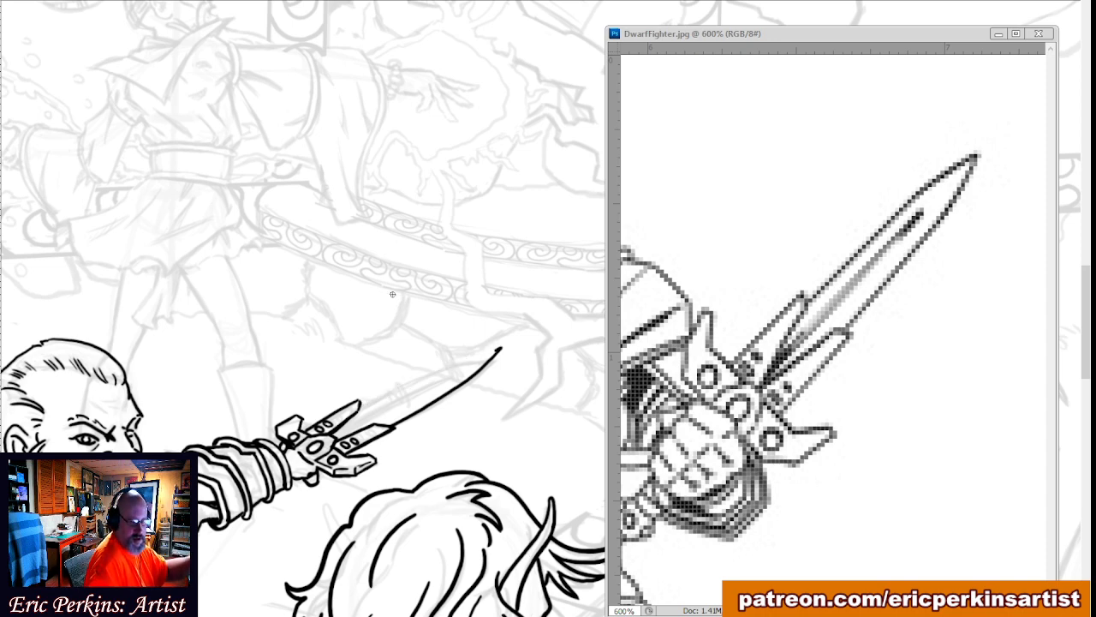
pyautogui.moveTo(481, 211); pyautogui.dragTo(282, 304)
pyautogui.press('space')
pyautogui.moveTo(484, 457); pyautogui.dragTo(441, 305)
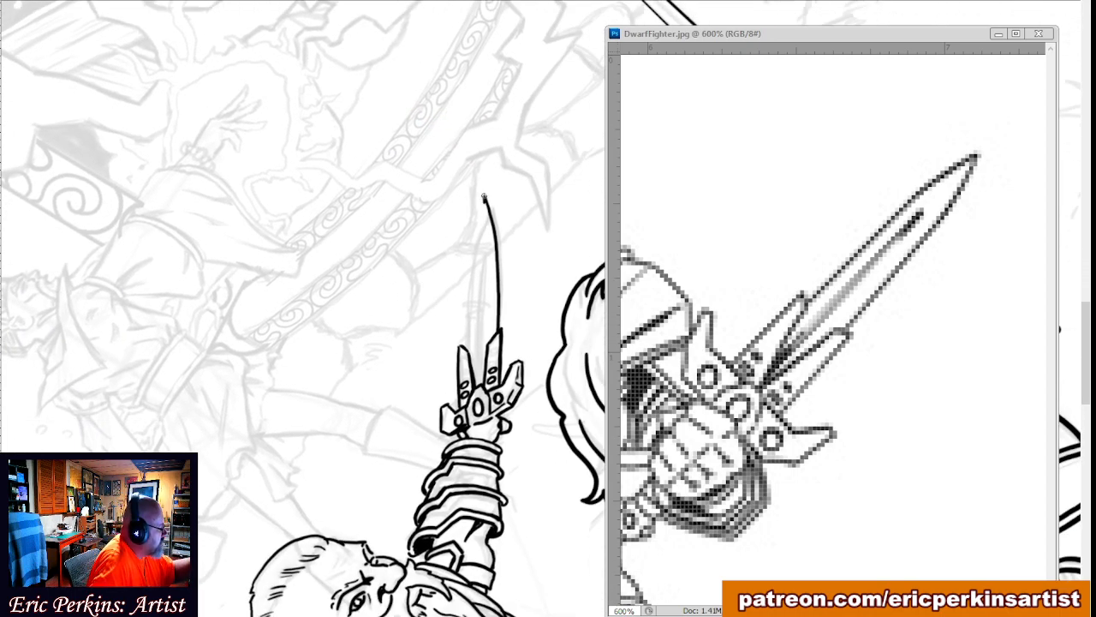
pyautogui.moveTo(484, 198); pyautogui.dragTo(464, 350)
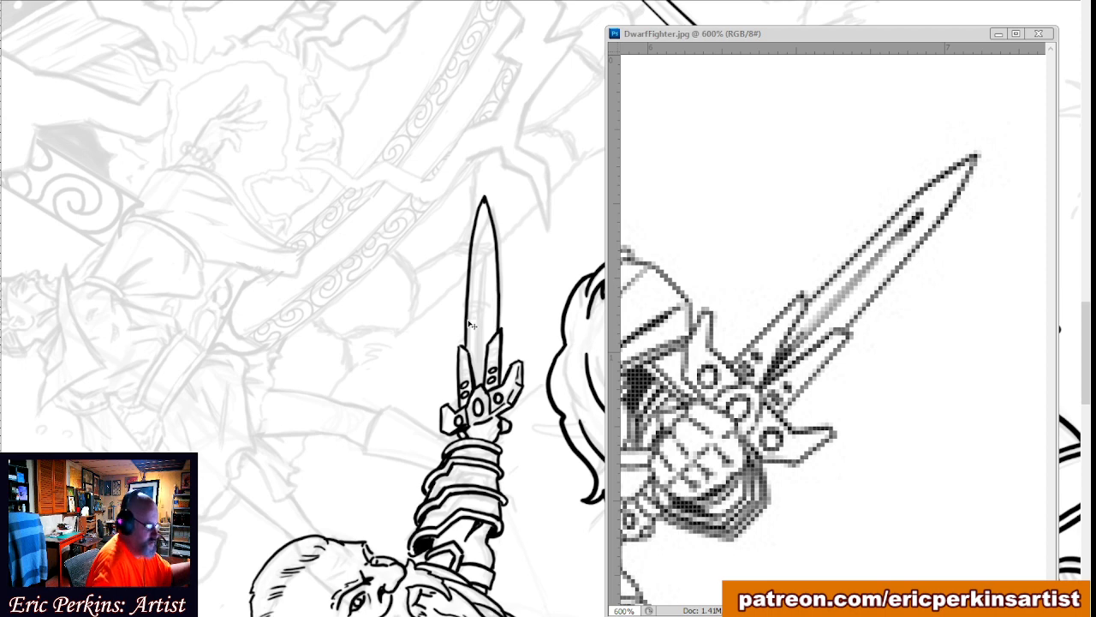
pyautogui.hotkey('ctrl', 'z')
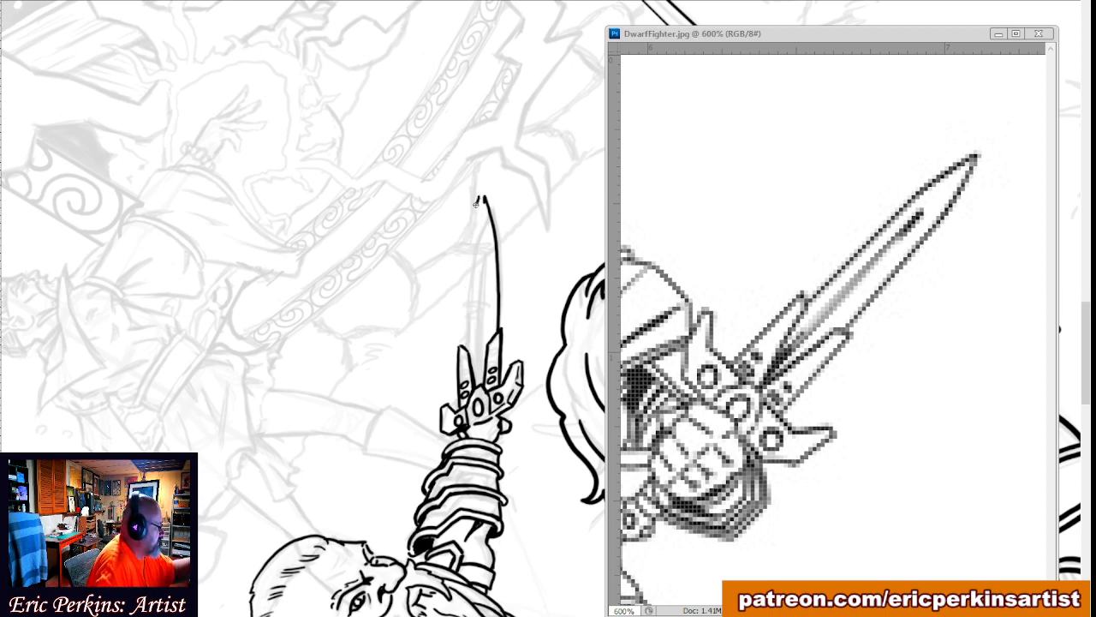
pyautogui.moveTo(476, 203); pyautogui.dragTo(462, 346)
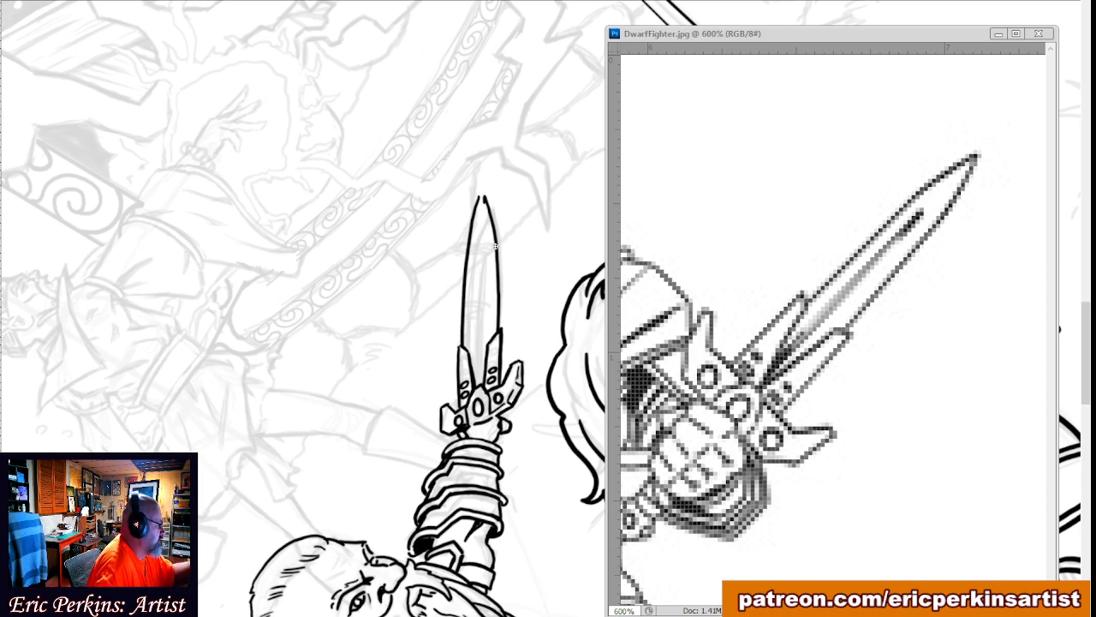
pyautogui.moveTo(496, 242); pyautogui.dragTo(483, 188)
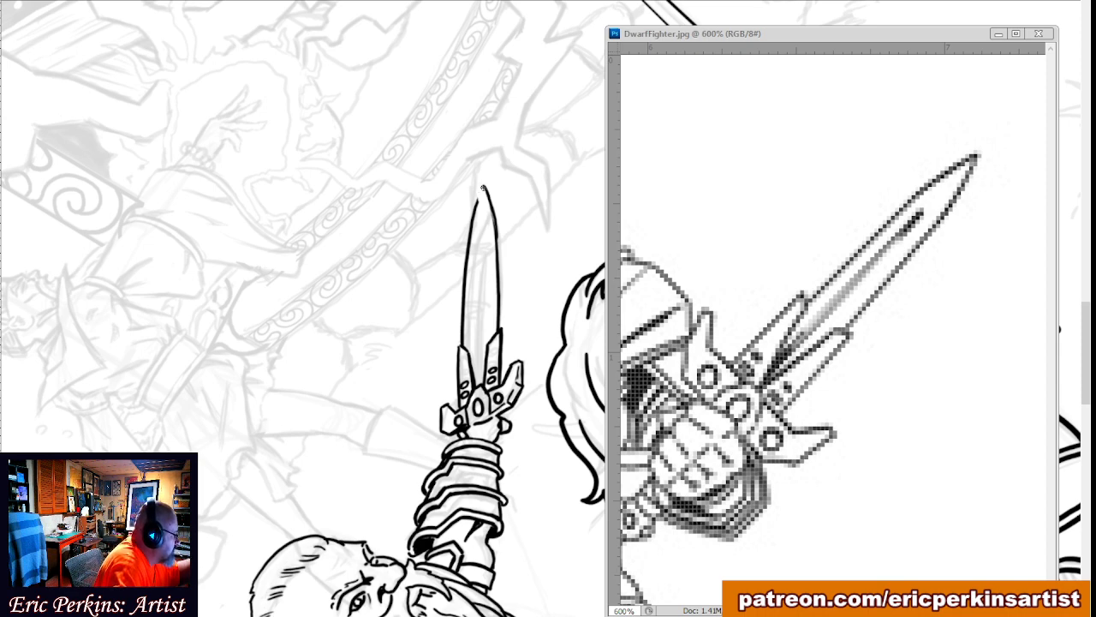
pyautogui.moveTo(484, 187); pyautogui.dragTo(467, 240)
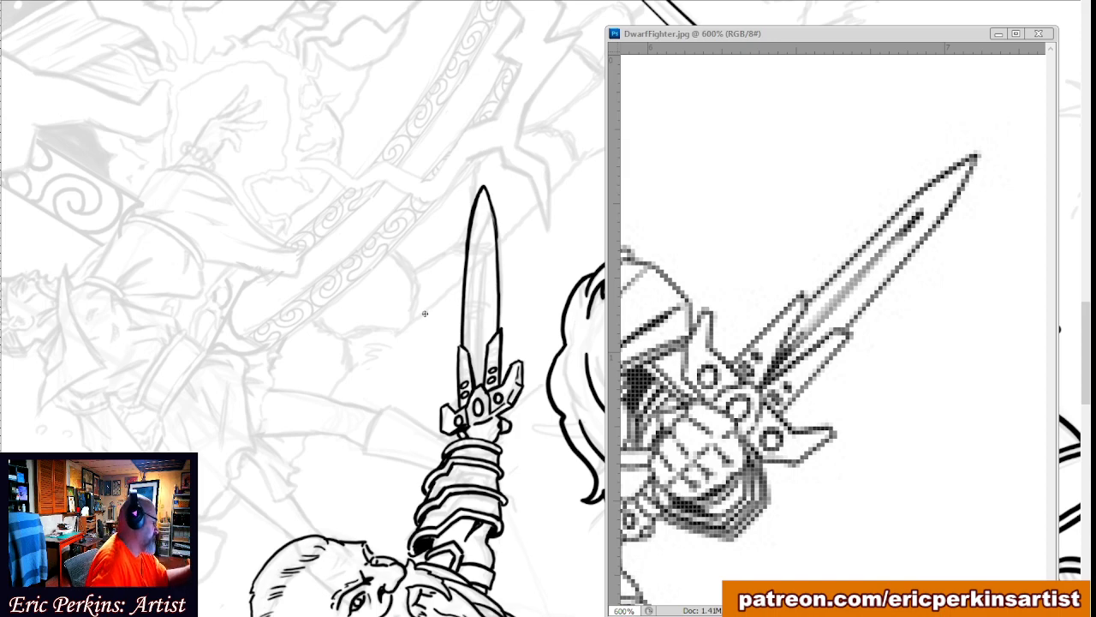
# Ink a straight central groove line along the blade from near the tip to the crossguard, thickening its end near the tip.
pyautogui.moveTo(320, 348); pyautogui.dragTo(440, 172)
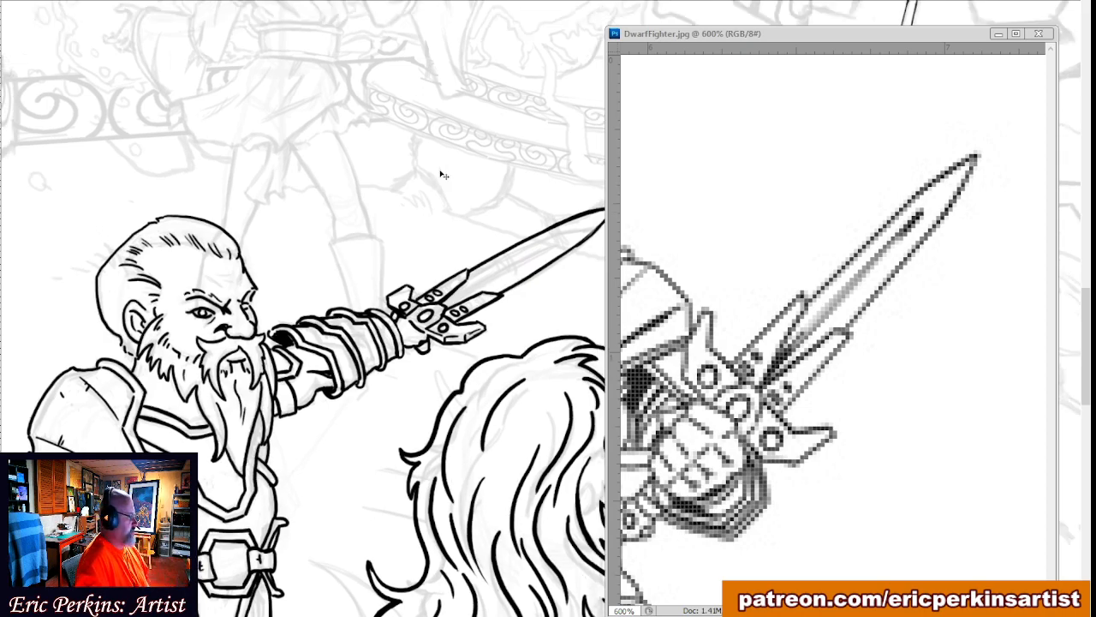
pyautogui.hotkey('ctrl', '0')
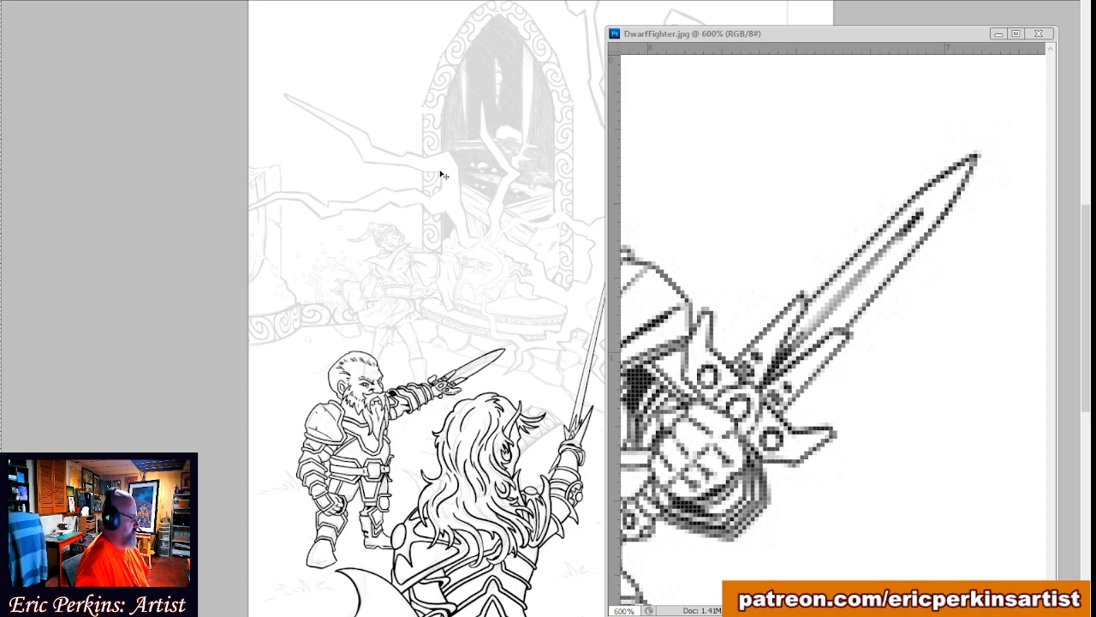
pyautogui.hotkey('ctrl', '+')
pyautogui.hotkey('ctrl', '+')
pyautogui.hotkey('ctrl', '+')
pyautogui.hotkey('ctrl', '+')
pyautogui.hotkey('ctrl', '+')
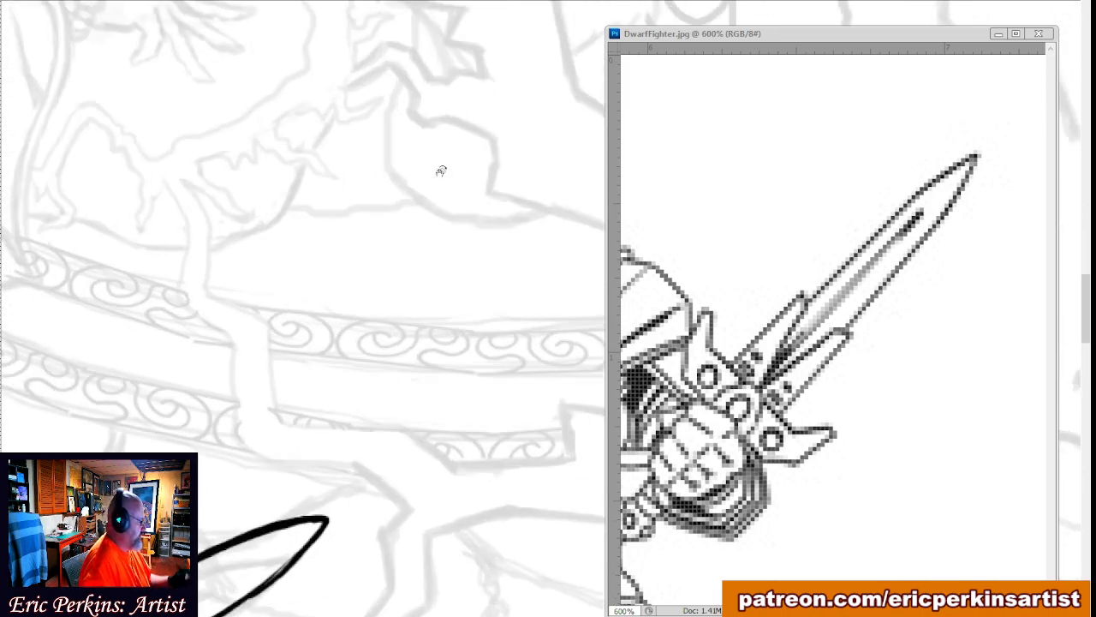
pyautogui.moveTo(261, 525); pyautogui.dragTo(466, 256)
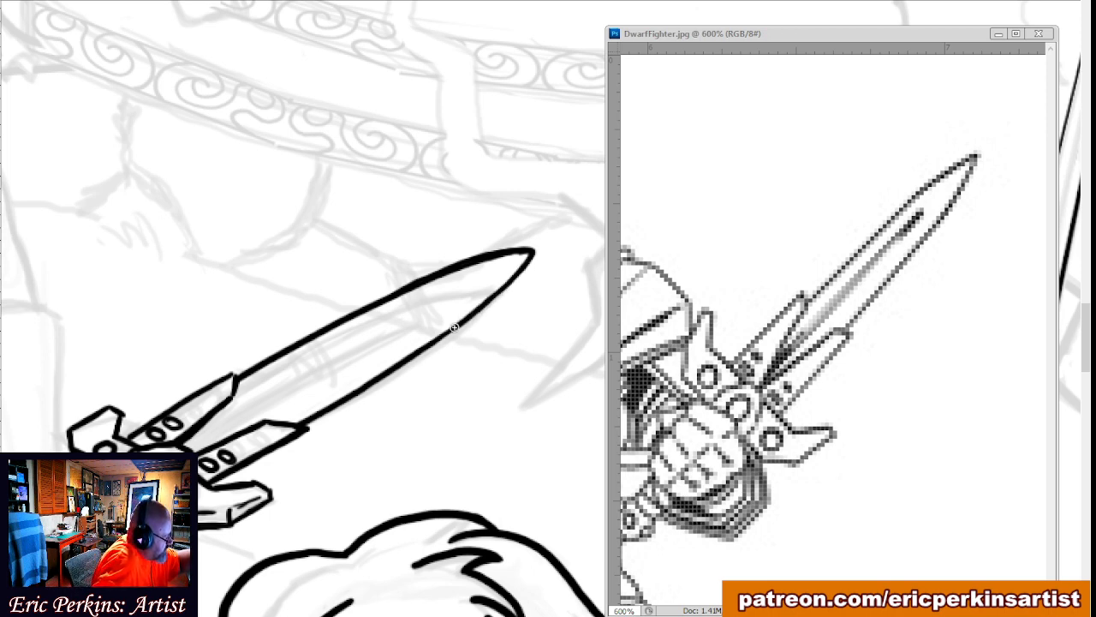
pyautogui.rightClick(465, 320)
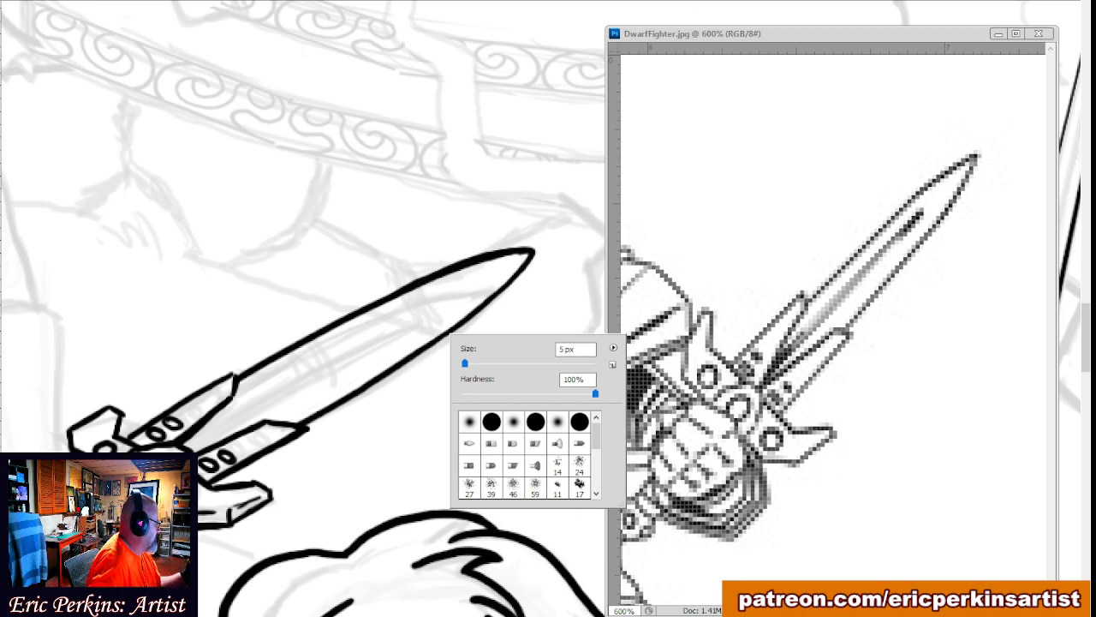
pyautogui.press('Escape')
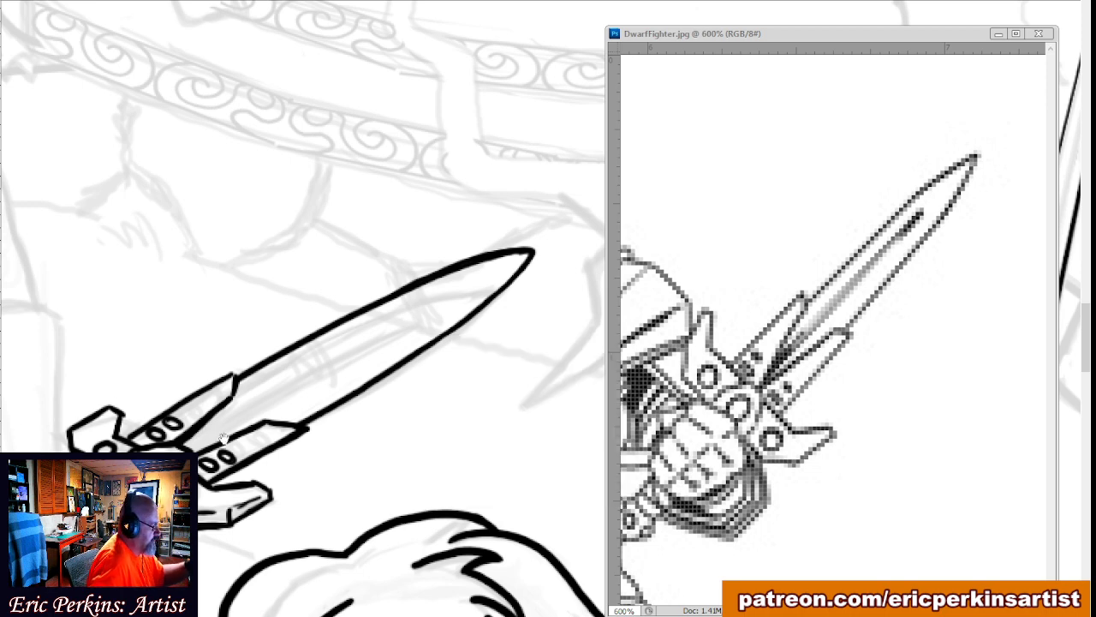
pyautogui.moveTo(224, 436); pyautogui.dragTo(329, 398)
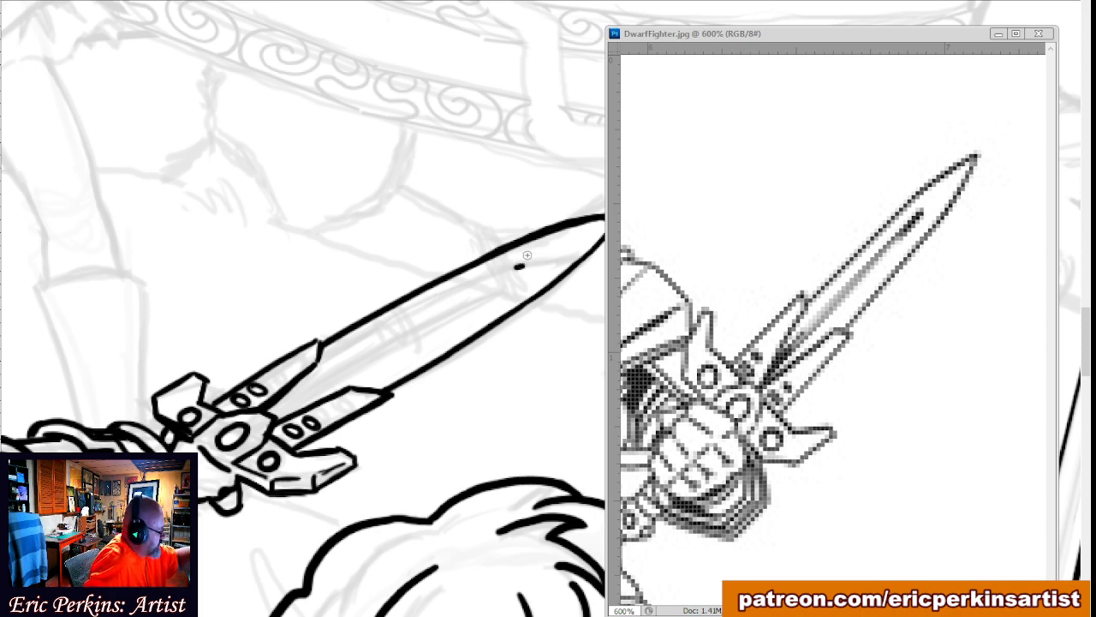
pyautogui.keyDown('shift'); pyautogui.click(268, 412); pyautogui.keyUp('shift')
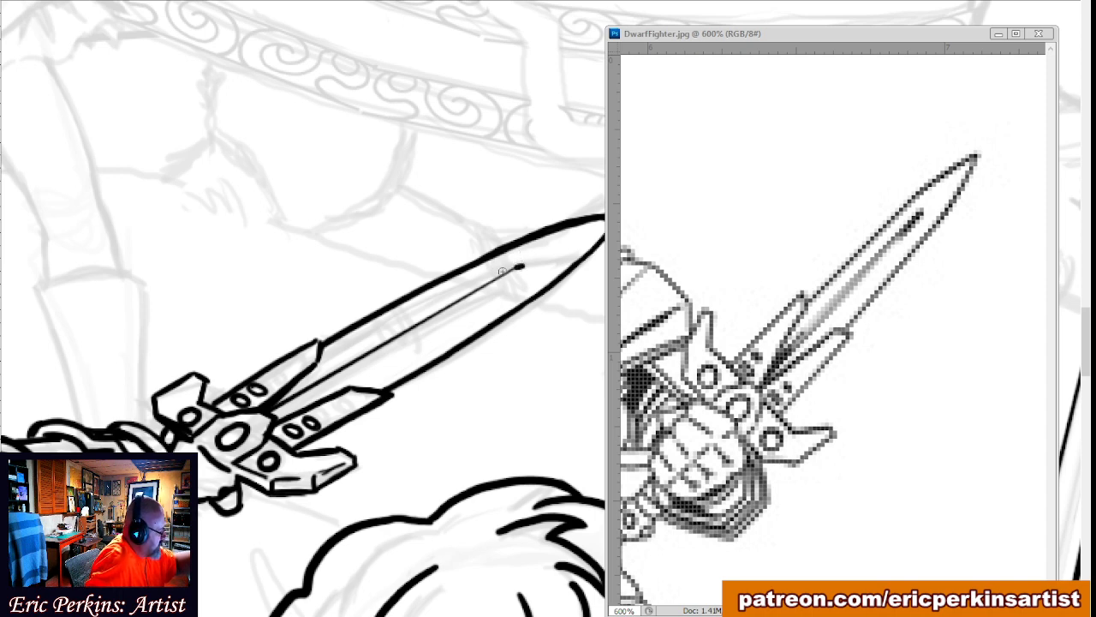
pyautogui.moveTo(520, 267); pyautogui.dragTo(506, 272)
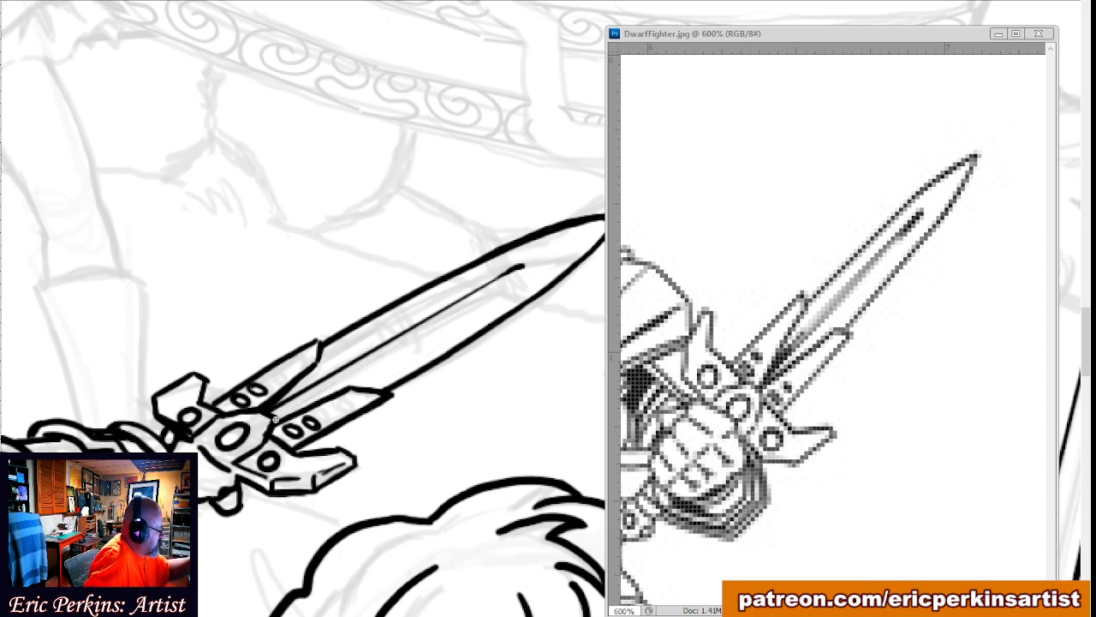
# Try to ink a second thin line alongside the blade's central groove, between the crossguard and the tip.
pyautogui.moveTo(276, 417); pyautogui.dragTo(519, 268)
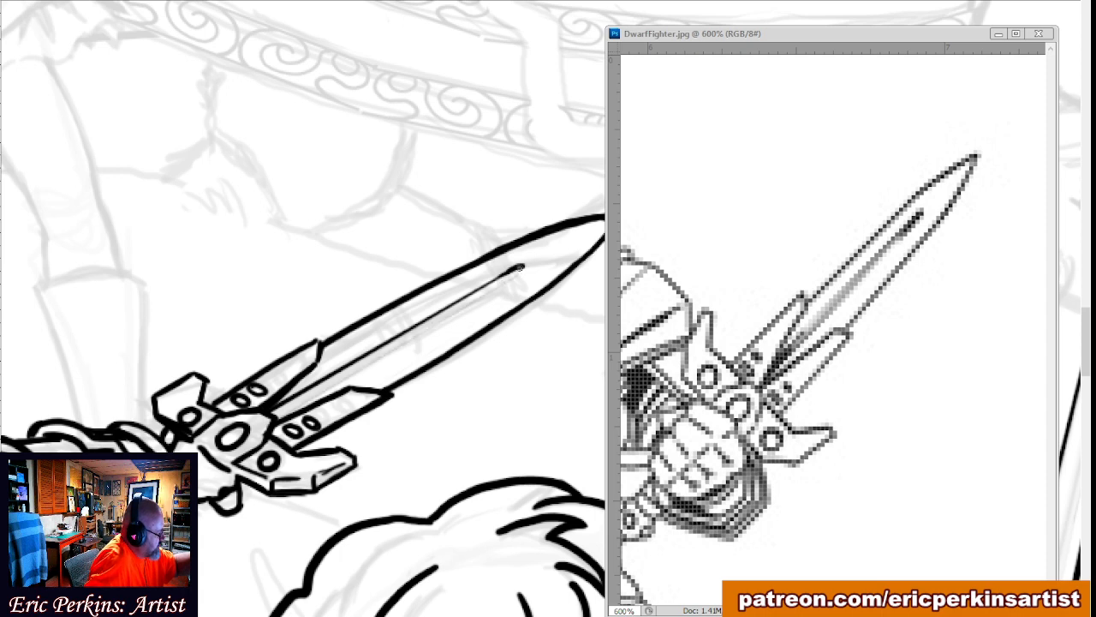
pyautogui.hotkey('ctrl', 'z')
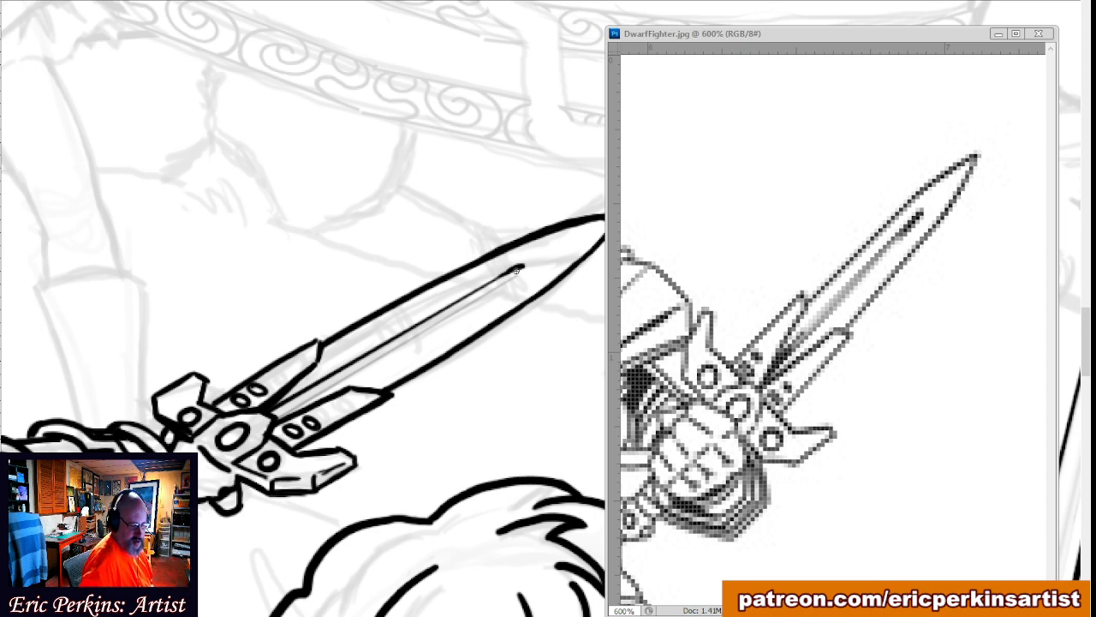
pyautogui.hotkey('ctrl', 'shift', 's')
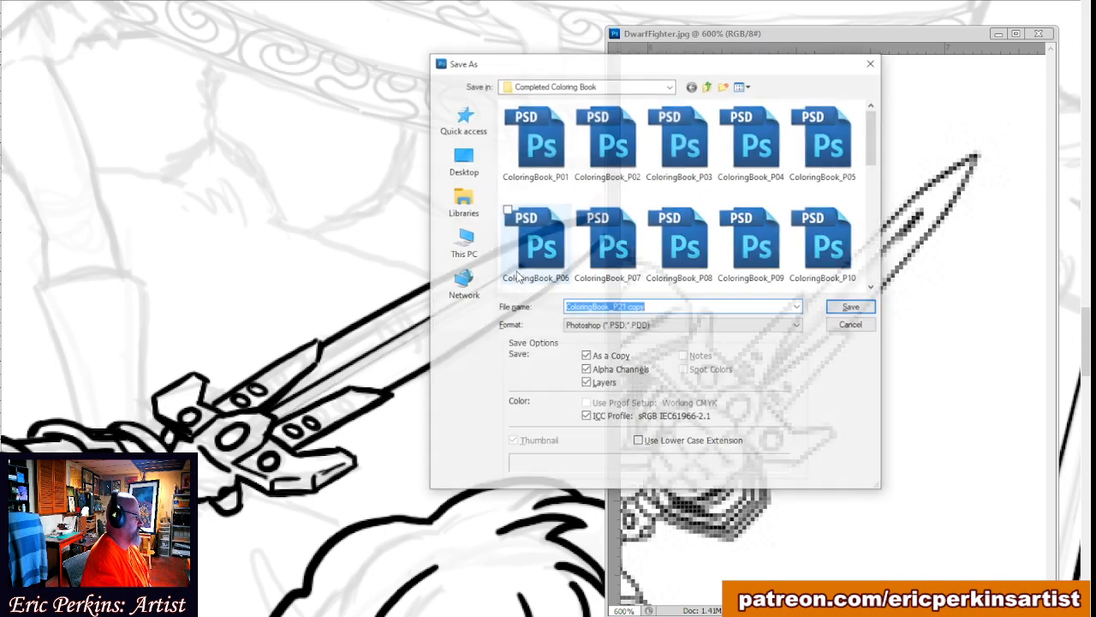
pyautogui.click(851, 326)
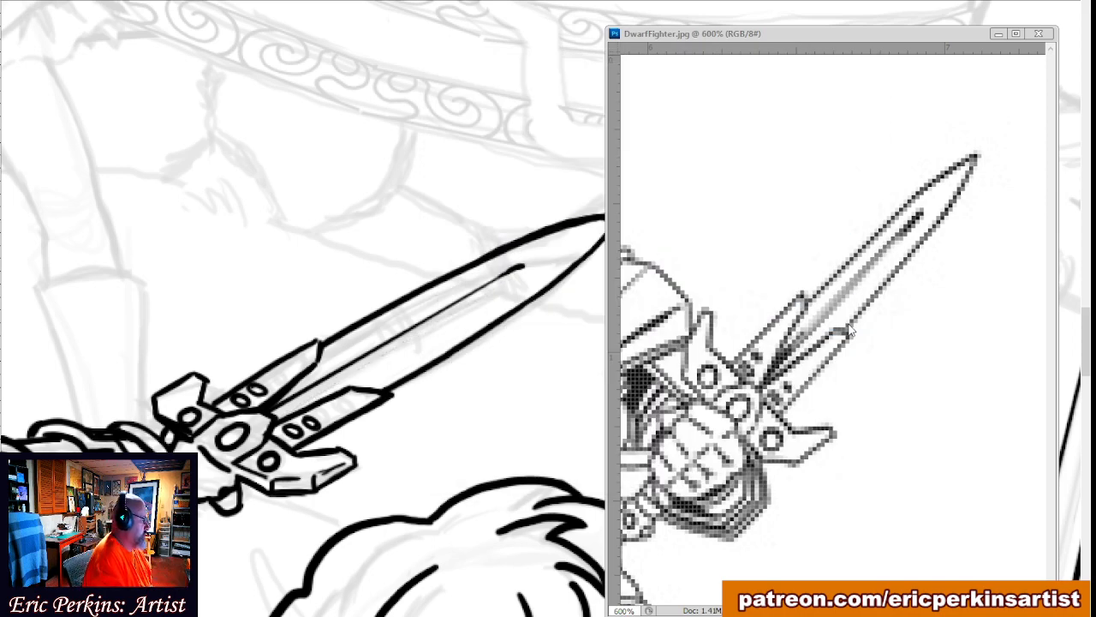
pyautogui.moveTo(499, 277); pyautogui.dragTo(518, 270)
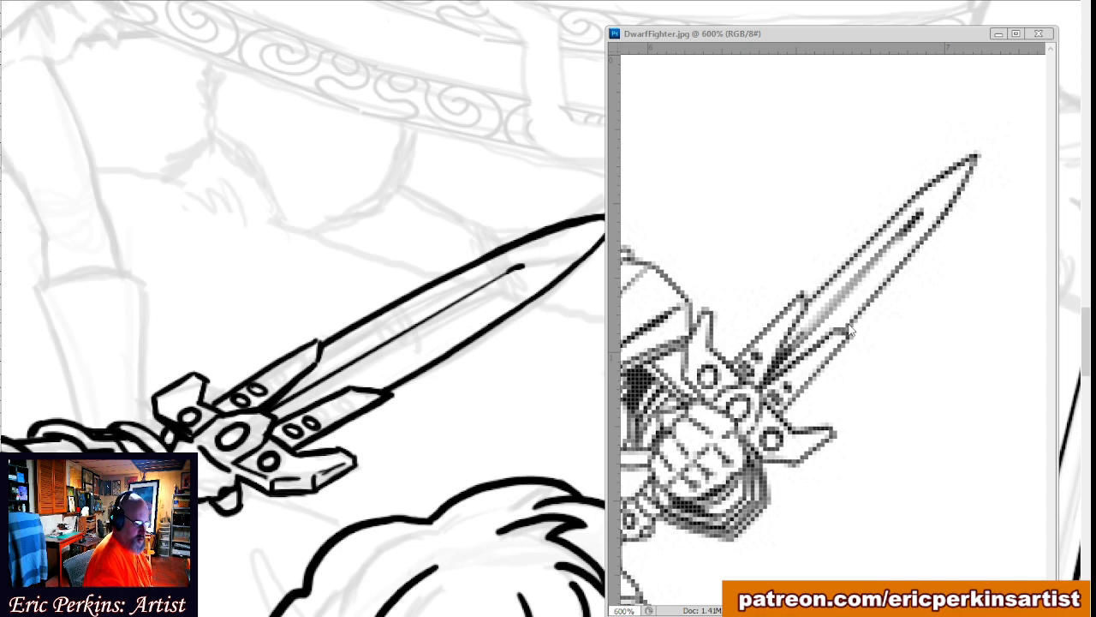
pyautogui.moveTo(509, 272); pyautogui.dragTo(279, 417)
pyautogui.hotkey('ctrl', 'z')
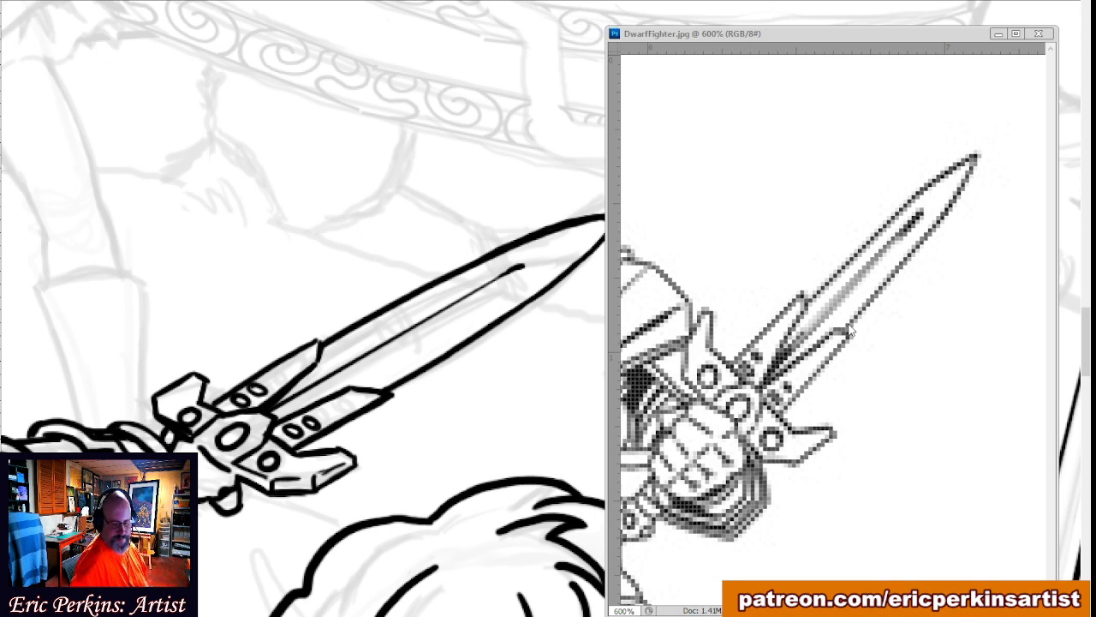
# Examine the inked sword, head, arm and armor of the dwarf up close and within the whole page.
pyautogui.hotkey('ctrl', '0')
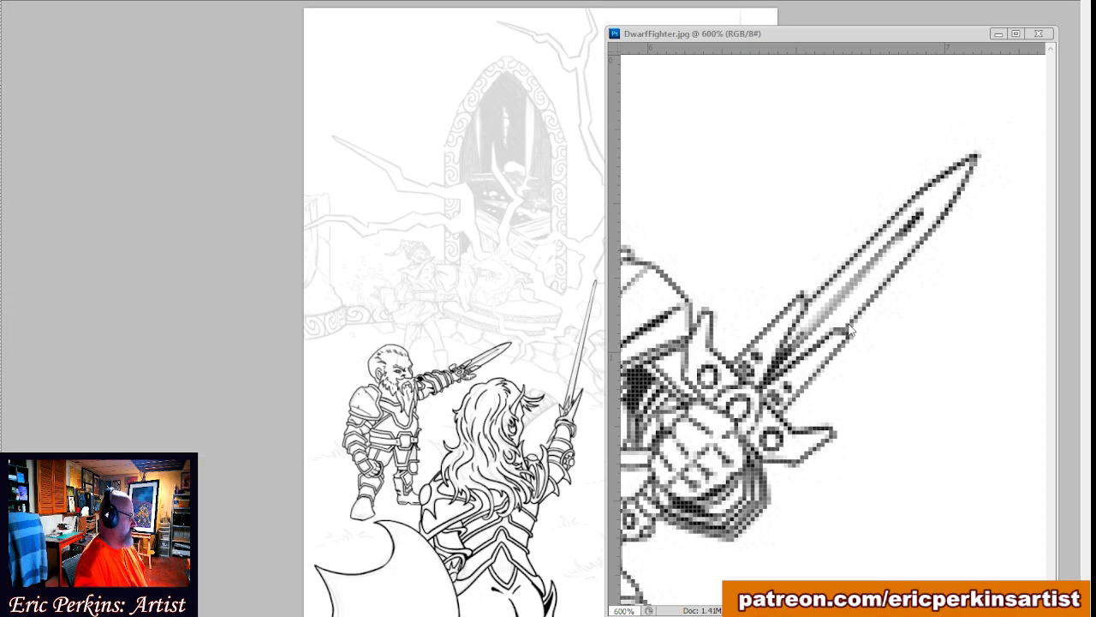
pyautogui.hotkey('ctrl', '-')
pyautogui.hotkey('ctrl', '+')
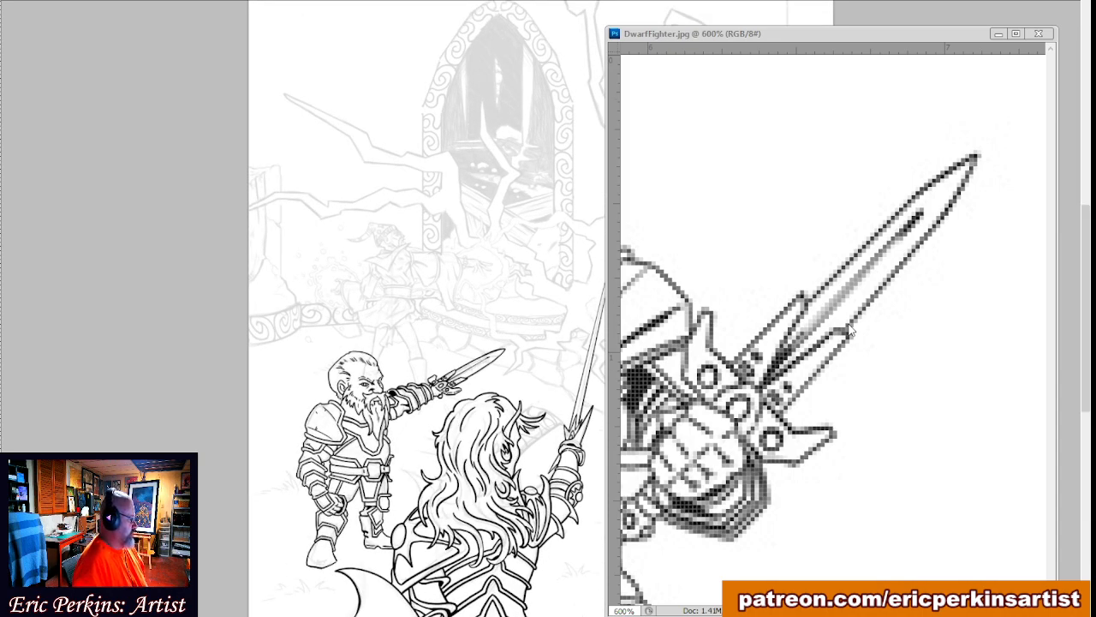
pyautogui.hotkey('ctrl', '+')
pyautogui.hotkey('ctrl', '+')
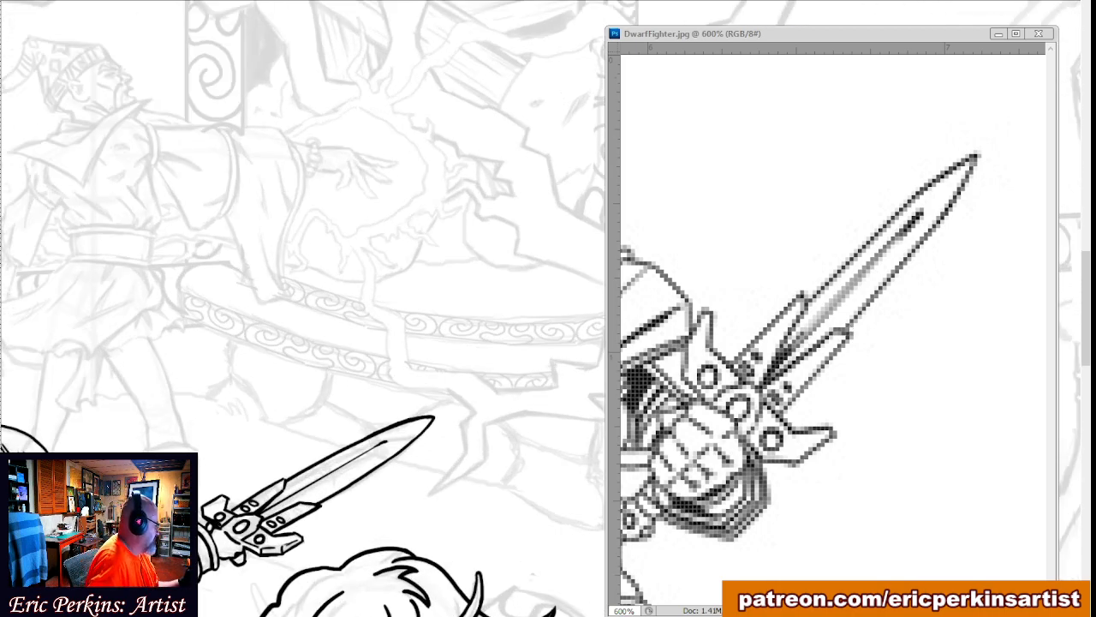
pyautogui.moveTo(242, 445); pyautogui.dragTo(456, 288)
pyautogui.moveTo(343, 325); pyautogui.dragTo(400, 308)
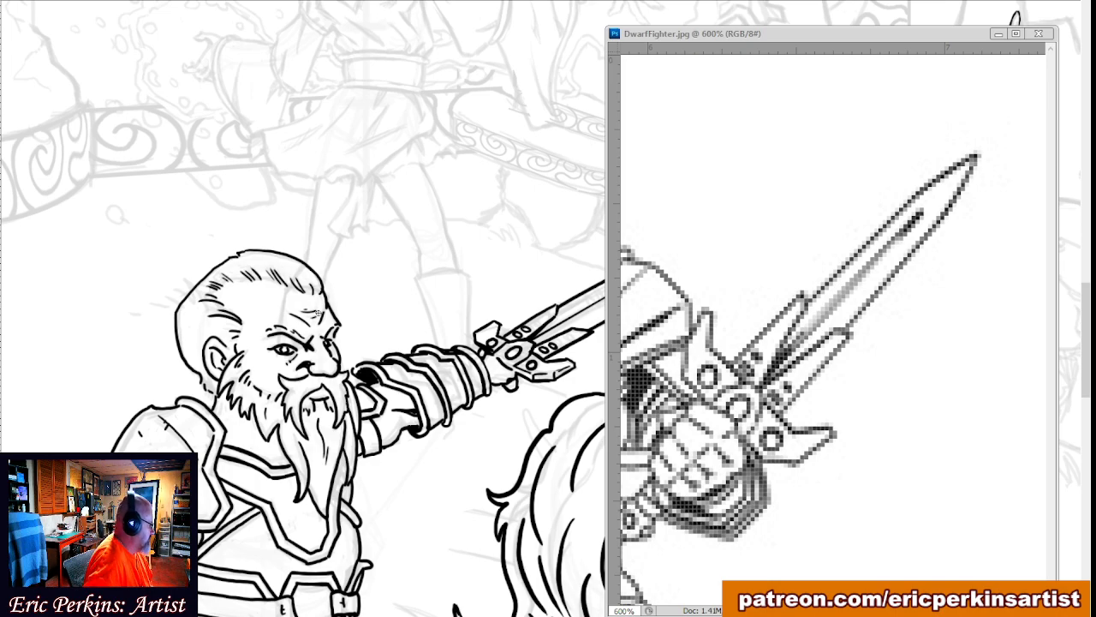
pyautogui.scroll(-5, 152, 215)
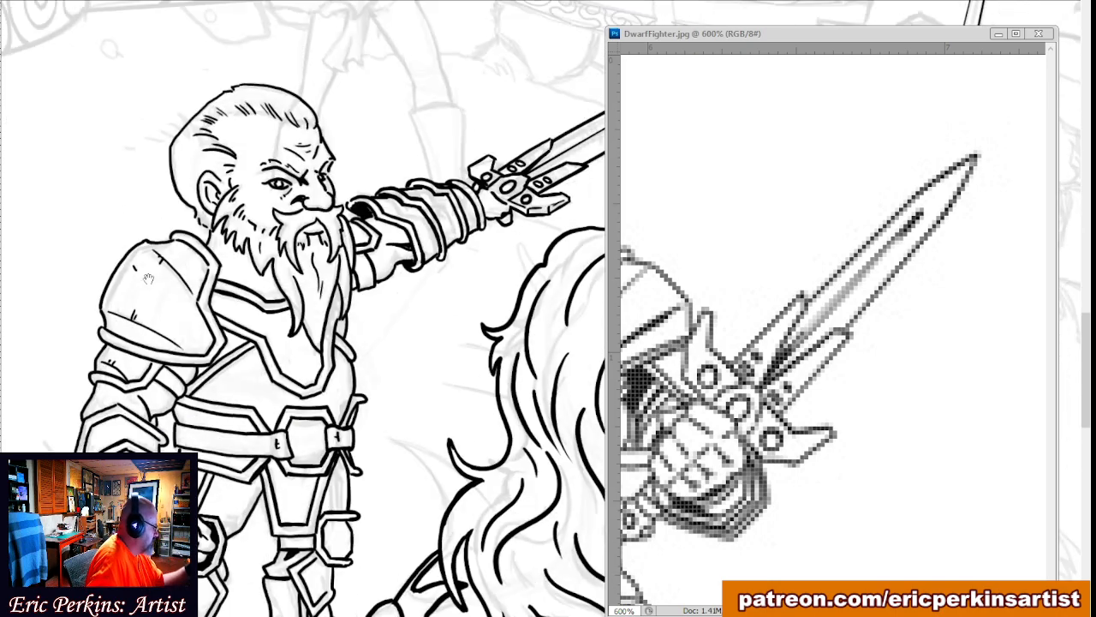
pyautogui.moveTo(138, 383); pyautogui.dragTo(157, 326)
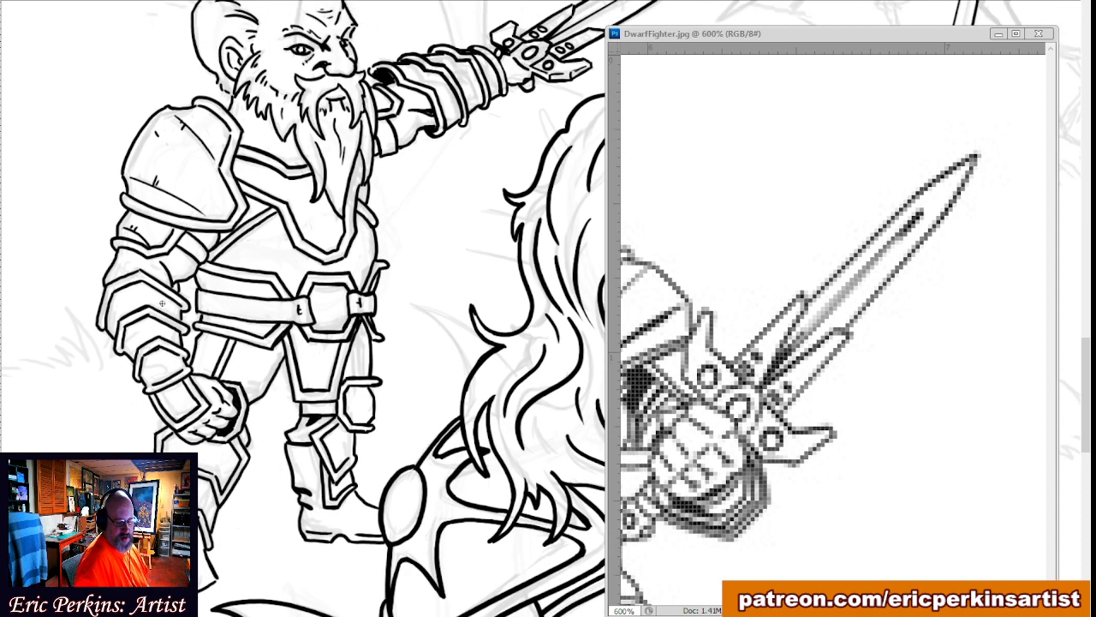
pyautogui.hotkey('ctrl', '0')
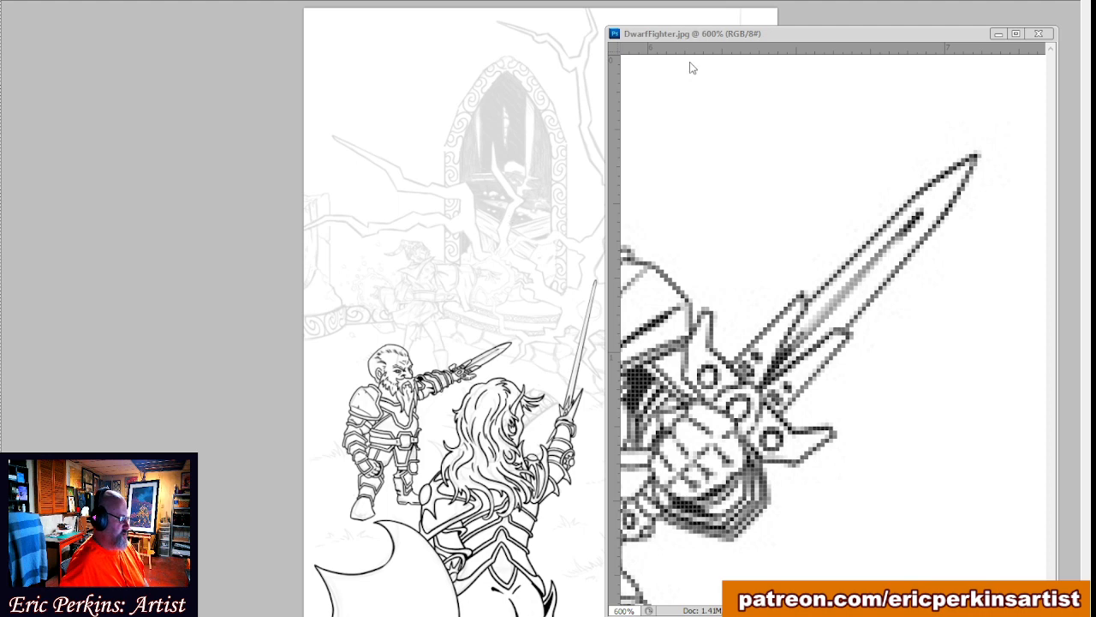
# Close the dwarf reference image and ink the fingers, knuckles and thumb of the kneeling archer's hand holding the arrow.
pyautogui.click(1046, 39)
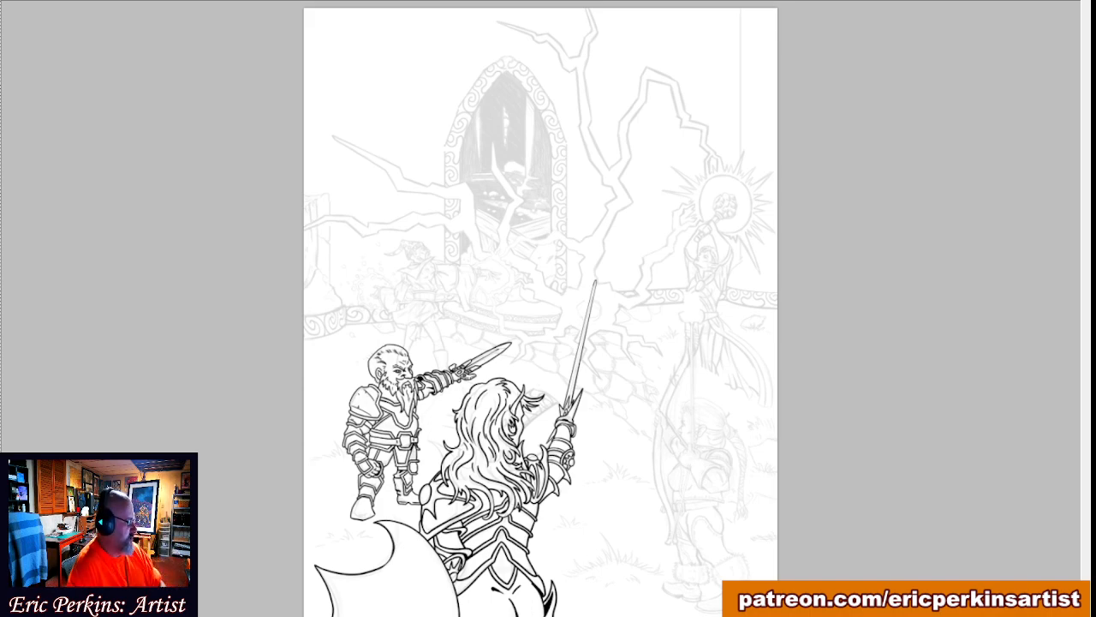
pyautogui.hotkey('ctrl', '+')
pyautogui.hotkey('ctrl', '+')
pyautogui.hotkey('ctrl', '+')
pyautogui.hotkey('ctrl', '+')
pyautogui.hotkey('ctrl', '+')
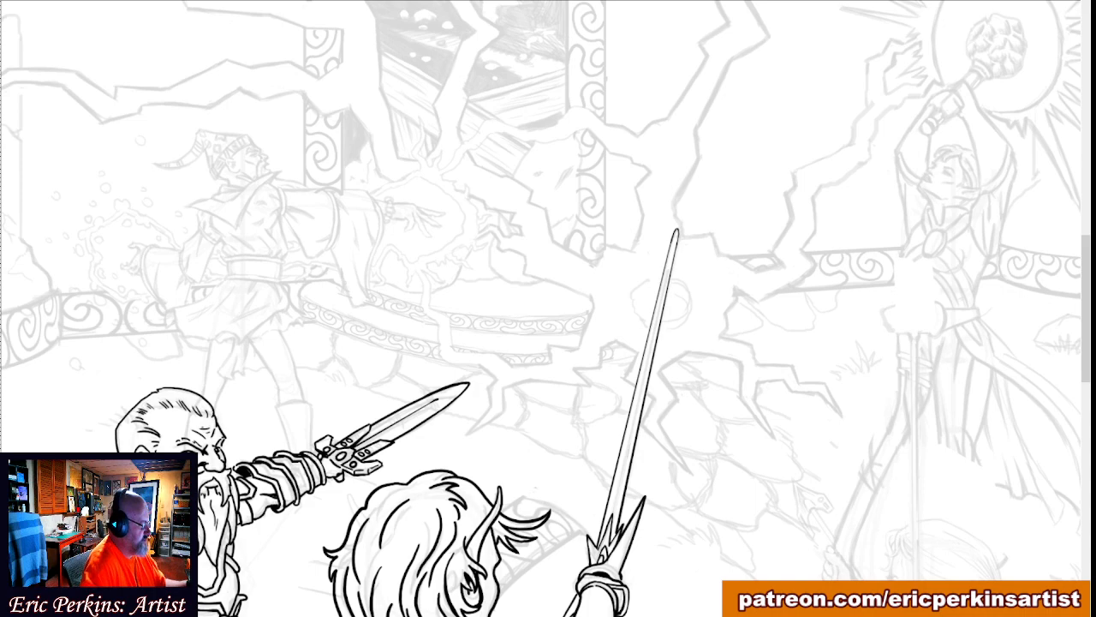
pyautogui.moveTo(677, 473); pyautogui.dragTo(529, 264)
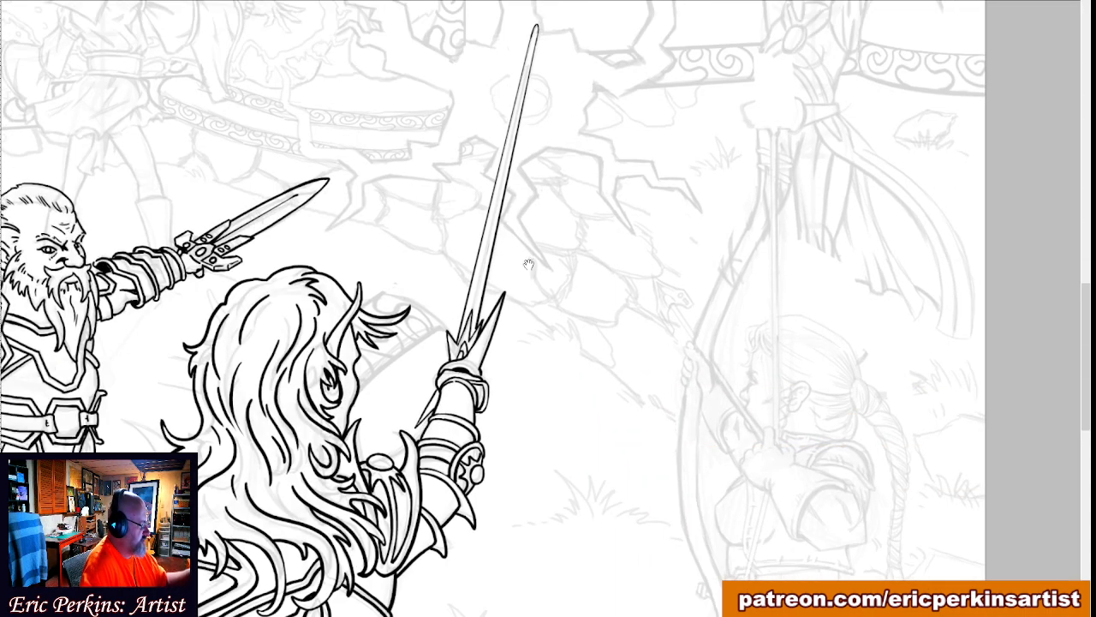
pyautogui.moveTo(562, 400)
pyautogui.mouseDown()
pyautogui.moveTo(450, 289)
pyautogui.moveTo(457, 386)
pyautogui.moveTo(436, 448)
pyautogui.moveTo(445, 493)
pyautogui.mouseUp()
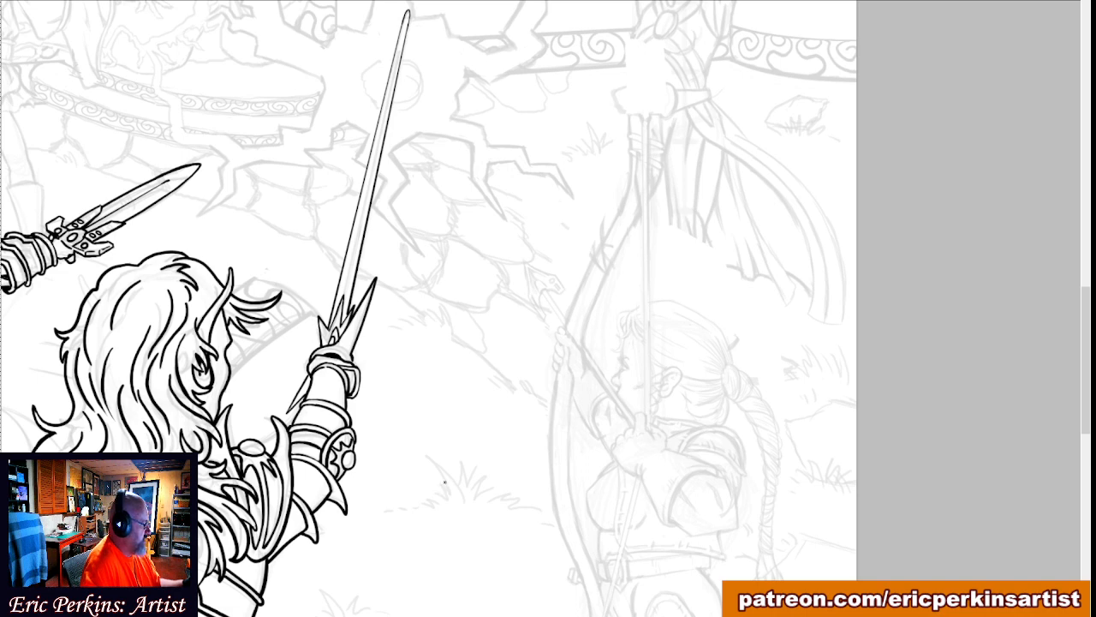
pyautogui.moveTo(448, 371); pyautogui.dragTo(446, 413)
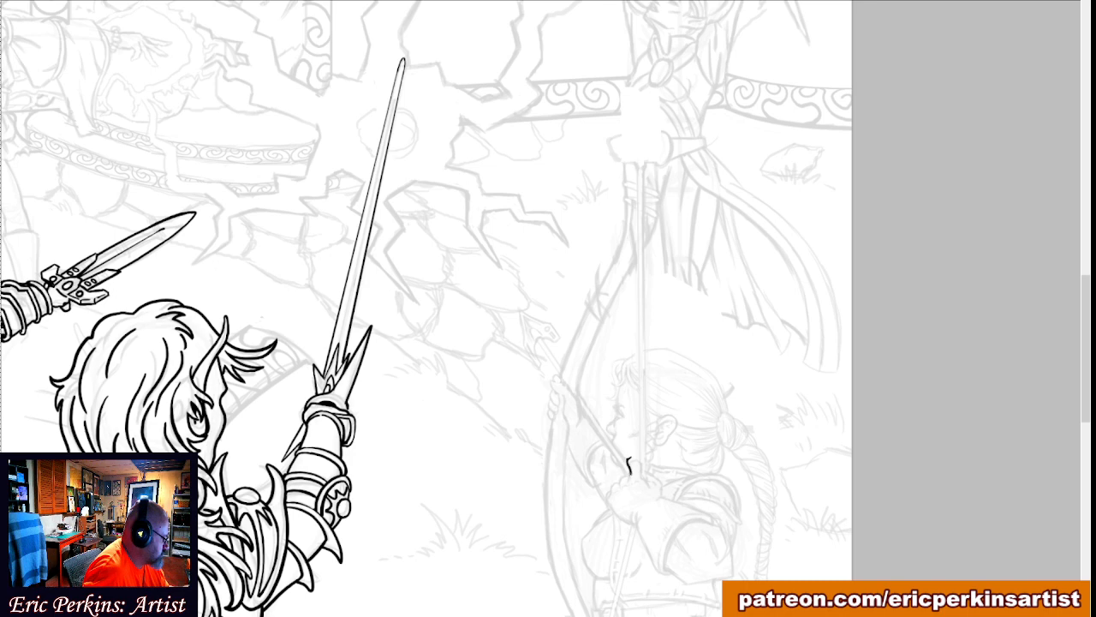
pyautogui.moveTo(638, 460); pyautogui.dragTo(648, 492)
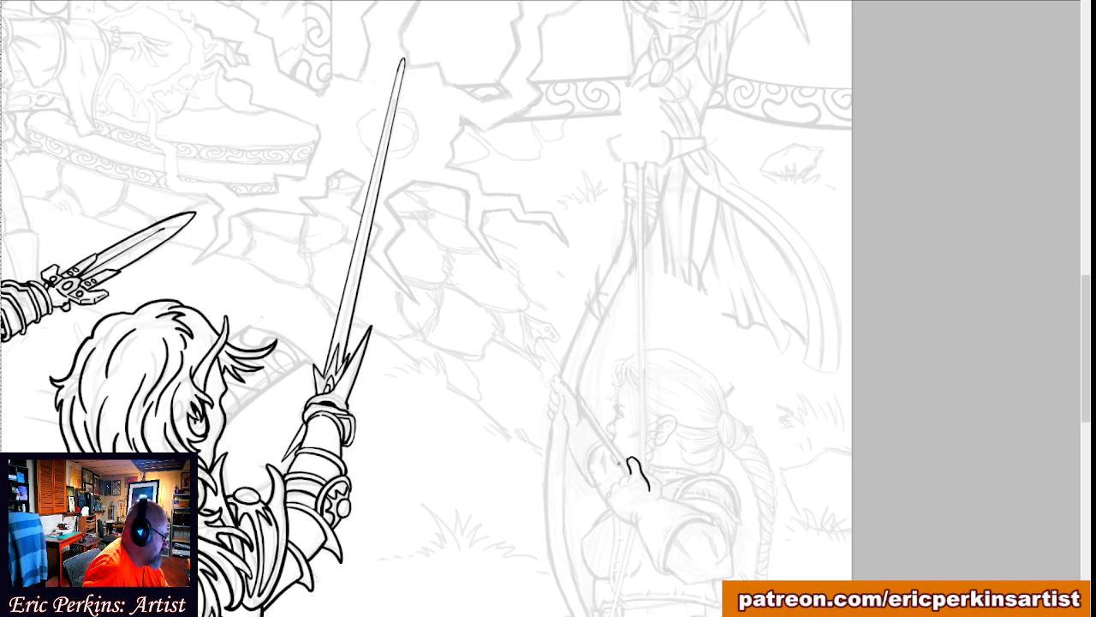
pyautogui.moveTo(618, 464)
pyautogui.mouseDown()
pyautogui.moveTo(616, 475)
pyautogui.moveTo(627, 473)
pyautogui.mouseUp()
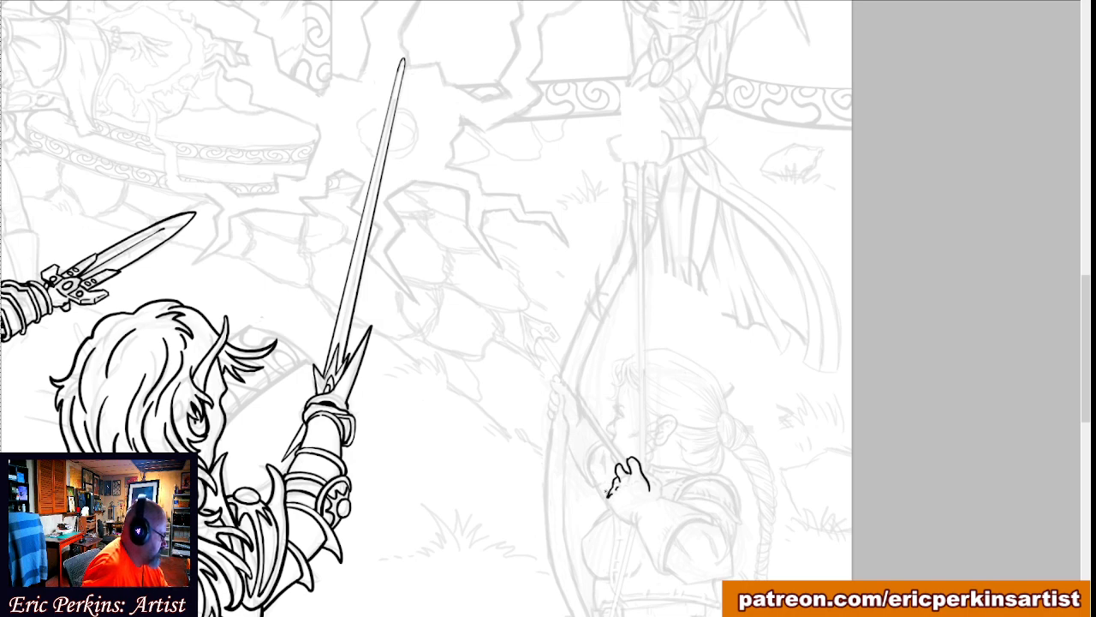
pyautogui.moveTo(631, 480); pyautogui.dragTo(623, 485)
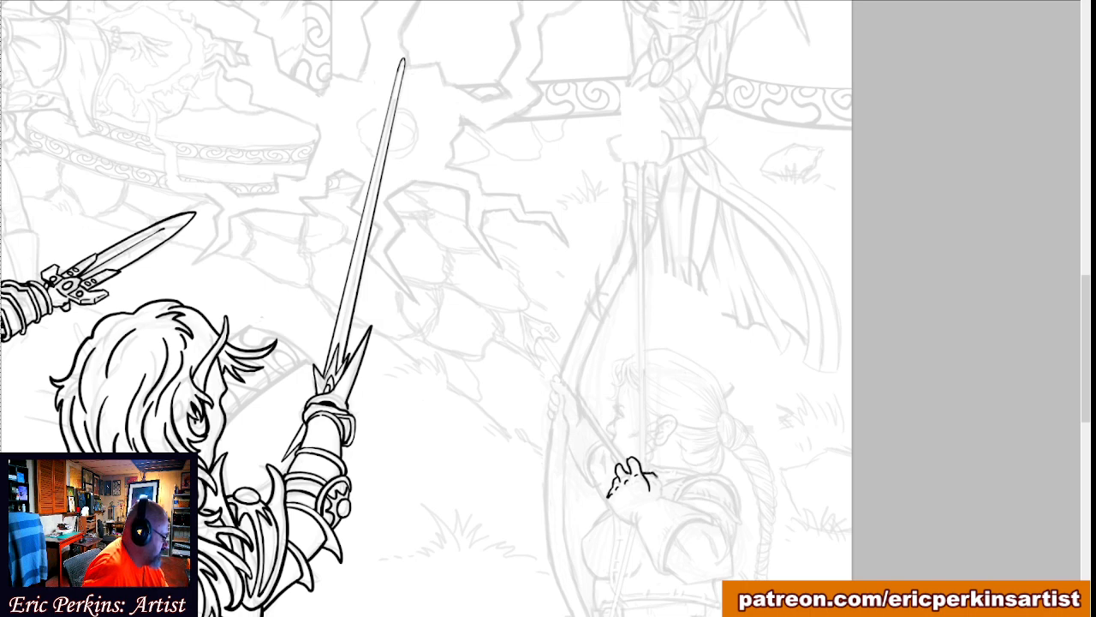
pyautogui.moveTo(662, 488)
pyautogui.mouseDown()
pyautogui.moveTo(659, 497)
pyautogui.moveTo(655, 485)
pyautogui.mouseUp()
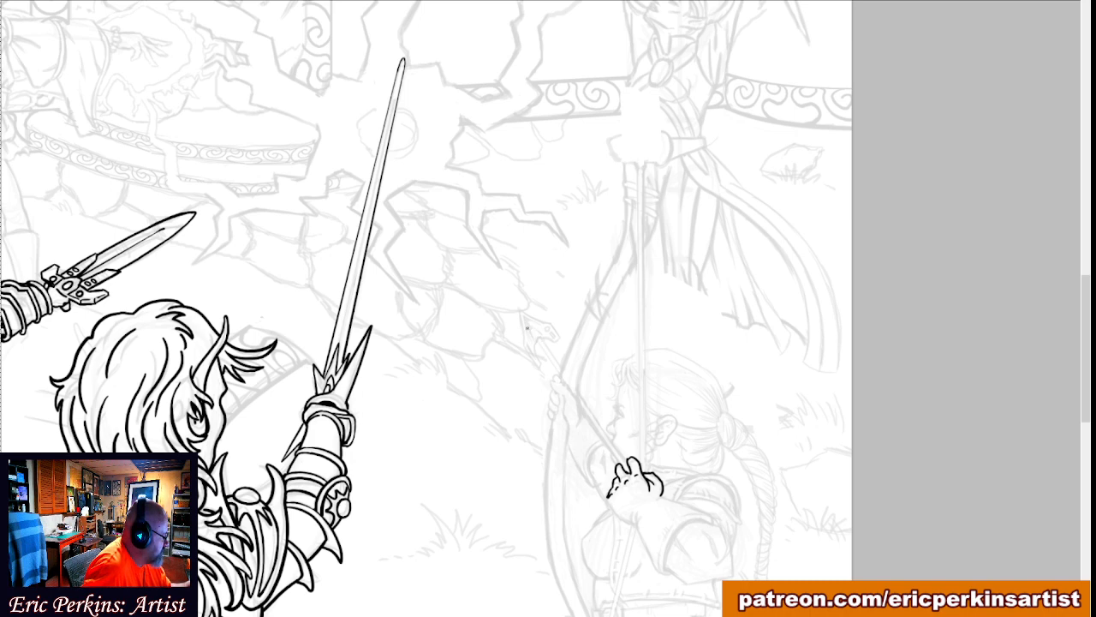
# Ink the small pointed socket inside the arrowhead and both straight edges of the arrow shaft down to the archer's fingers.
pyautogui.moveTo(528, 334); pyautogui.dragTo(536, 337)
pyautogui.moveTo(535, 336); pyautogui.dragTo(541, 338)
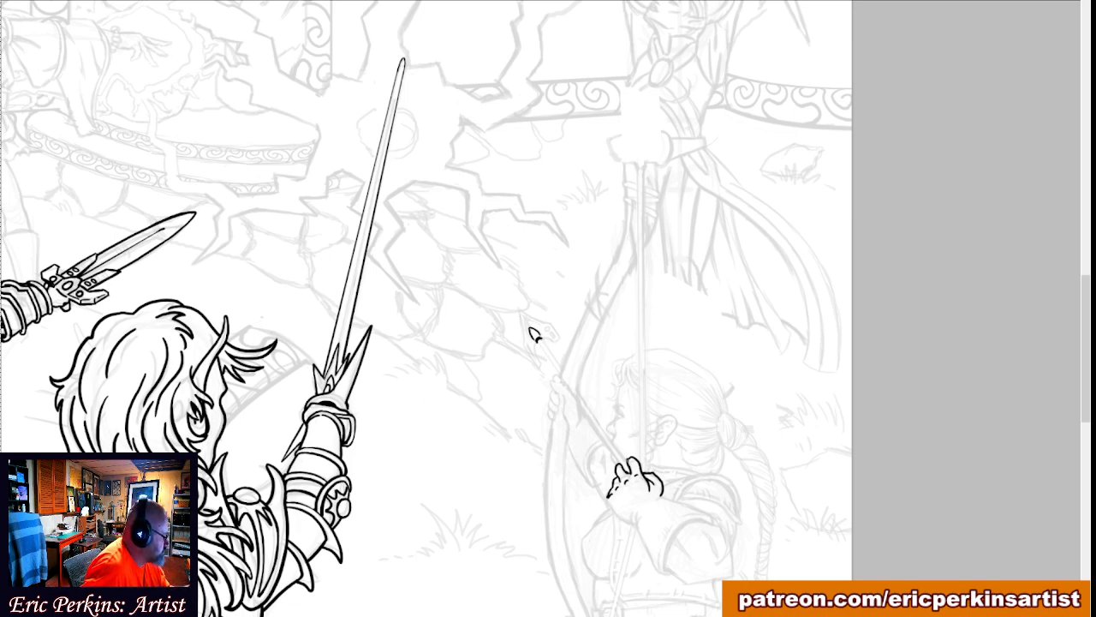
pyautogui.moveTo(627, 460); pyautogui.dragTo(546, 349)
pyautogui.moveTo(541, 338); pyautogui.dragTo(541, 337)
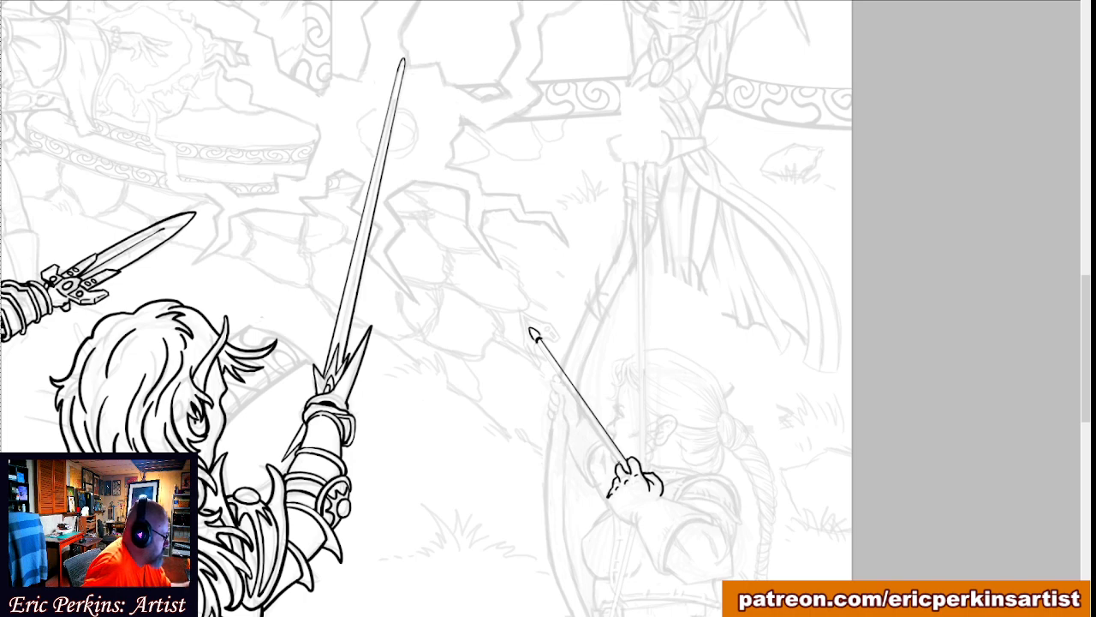
pyautogui.moveTo(539, 341); pyautogui.dragTo(624, 463)
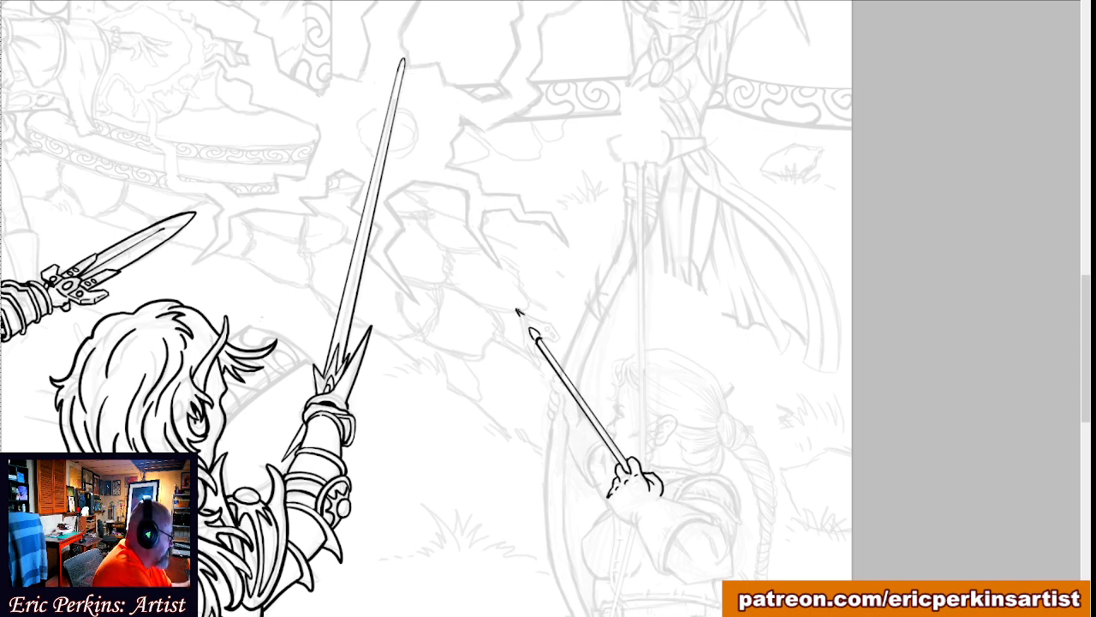
# Ink the arrowhead's outline with its two swept-back barbs, and thicken the edge from the lower barb up to the tip.
pyautogui.moveTo(517, 311); pyautogui.dragTo(562, 337)
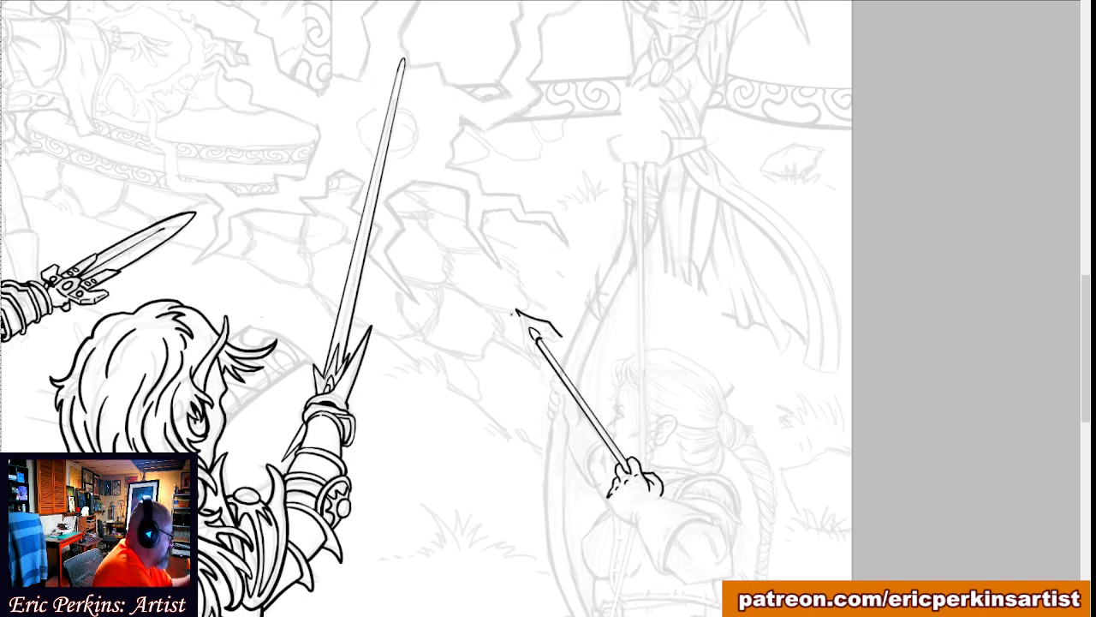
pyautogui.moveTo(516, 310); pyautogui.dragTo(532, 362)
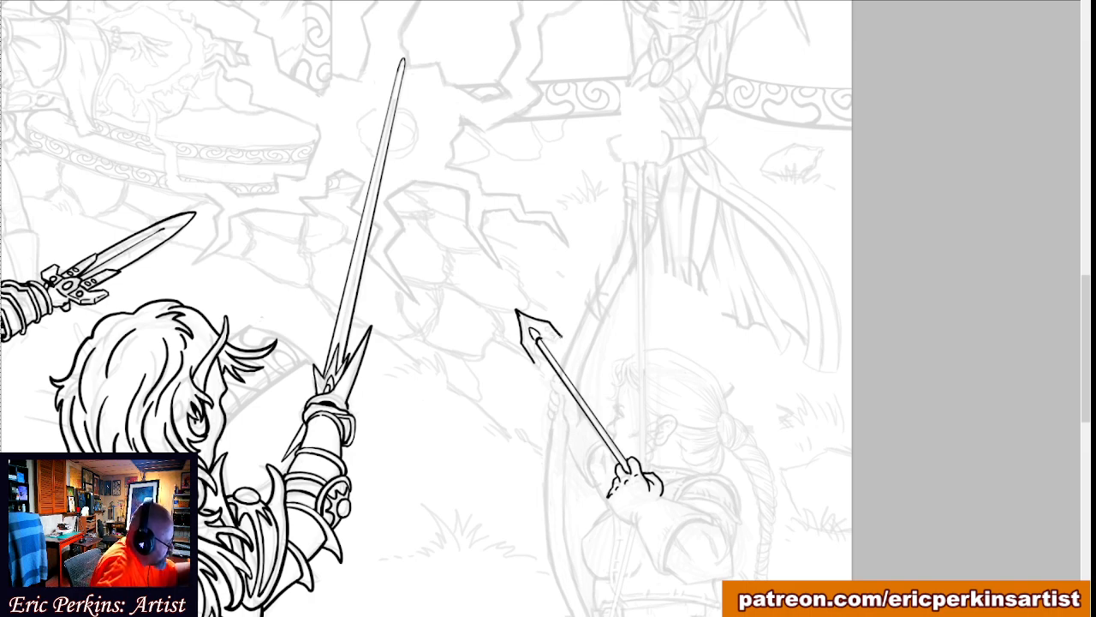
pyautogui.moveTo(540, 358)
pyautogui.mouseDown()
pyautogui.moveTo(532, 368)
pyautogui.moveTo(539, 360)
pyautogui.moveTo(524, 342)
pyautogui.moveTo(534, 366)
pyautogui.mouseUp()
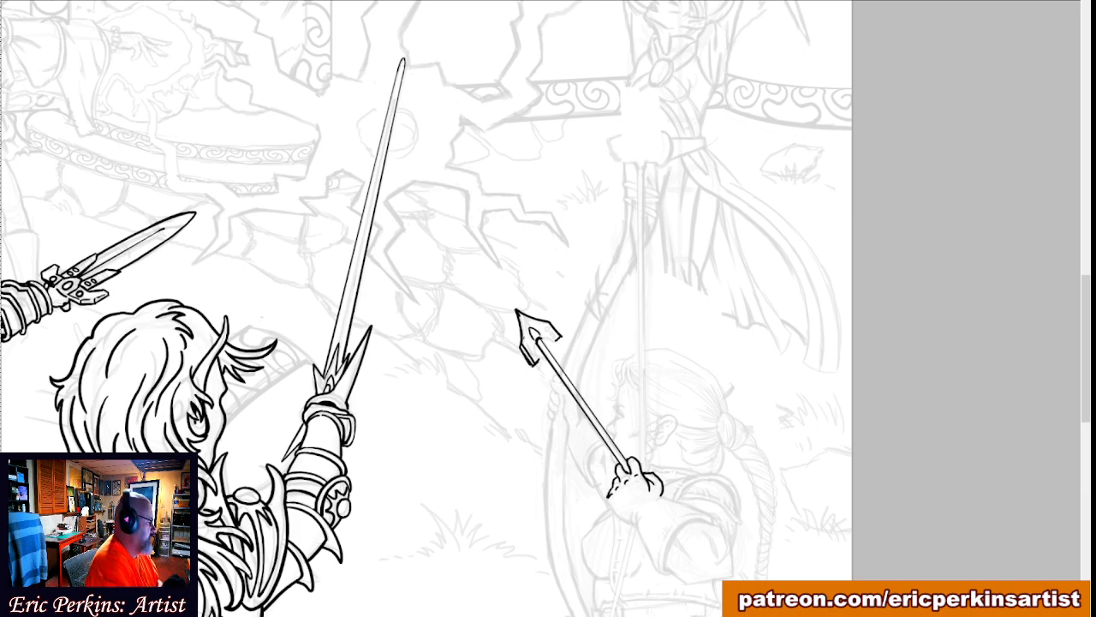
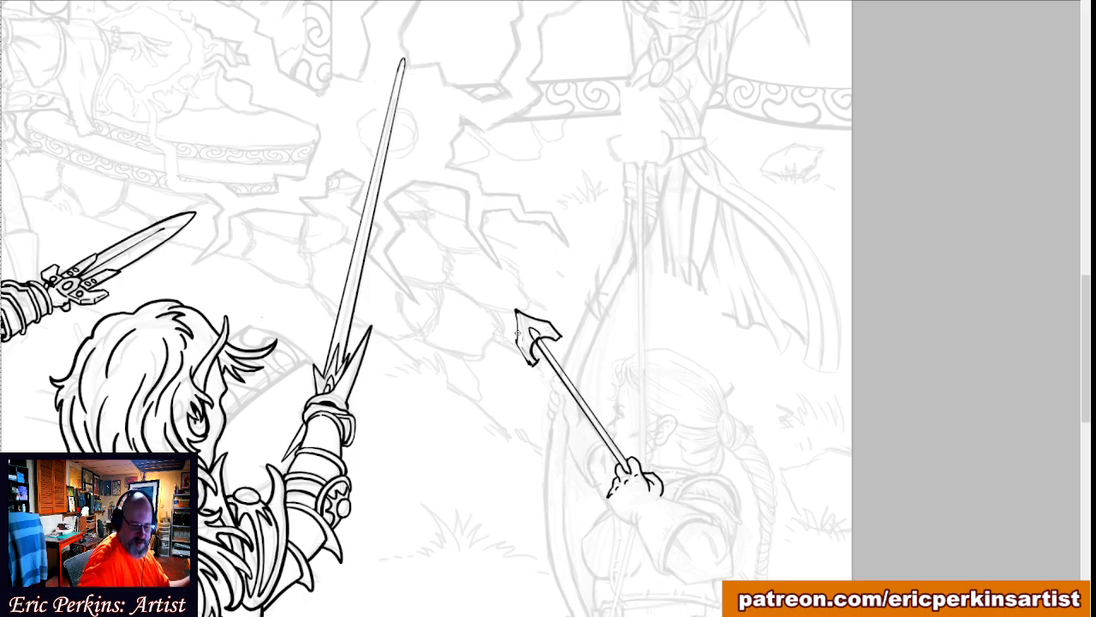
pyautogui.hotkey('ctrl', '+')
pyautogui.hotkey('ctrl', '+')
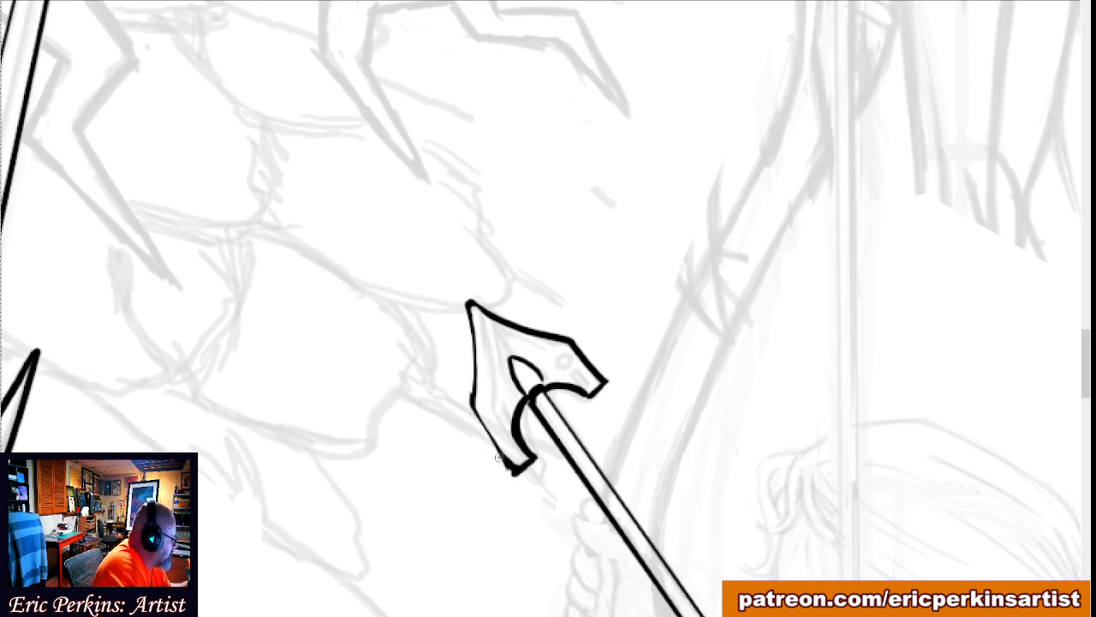
pyautogui.moveTo(511, 474)
pyautogui.mouseDown()
pyautogui.moveTo(469, 410)
pyautogui.moveTo(463, 300)
pyautogui.moveTo(509, 323)
pyautogui.moveTo(465, 291)
pyautogui.mouseUp()
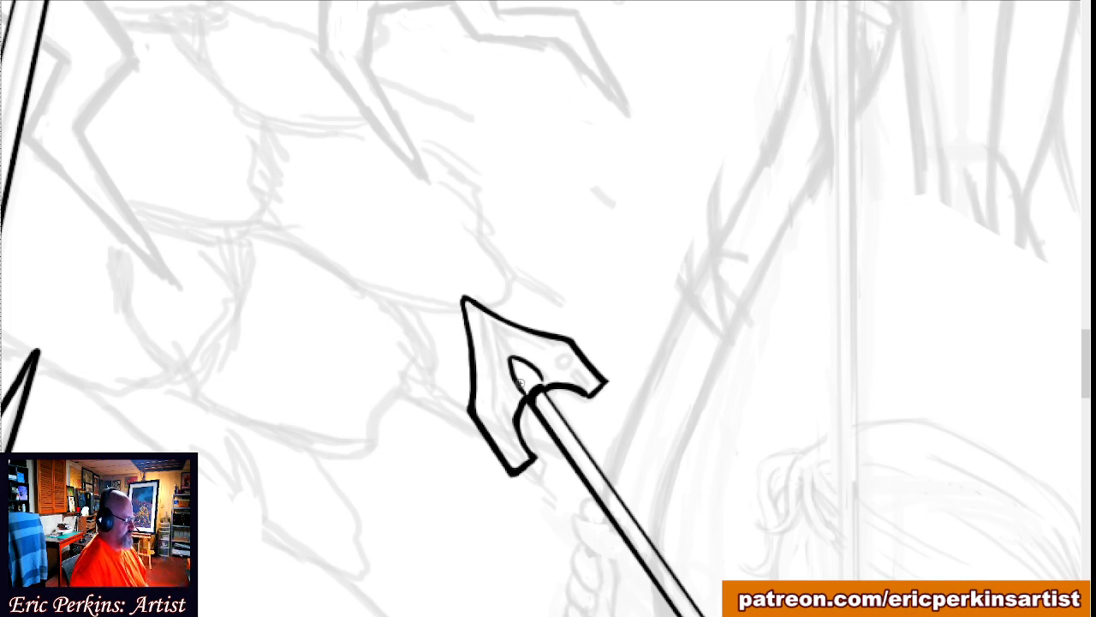
# Ink a small circle and a narrow rectangular slot on each barb of the arrowhead.
pyautogui.scroll(-5, 524, 388)
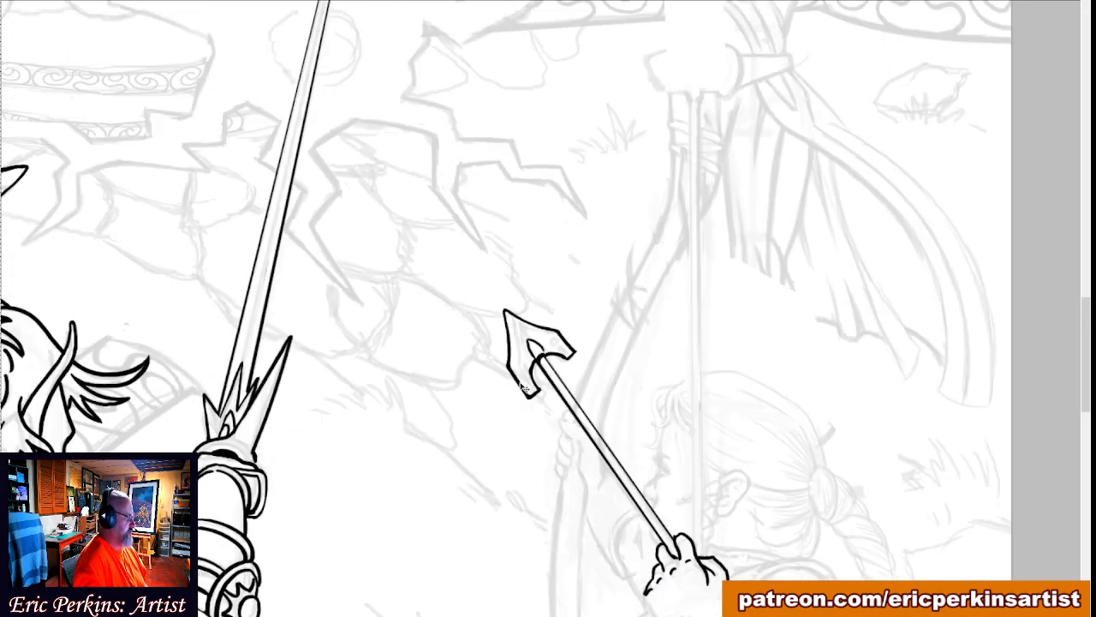
pyautogui.scroll(-2, 524, 388)
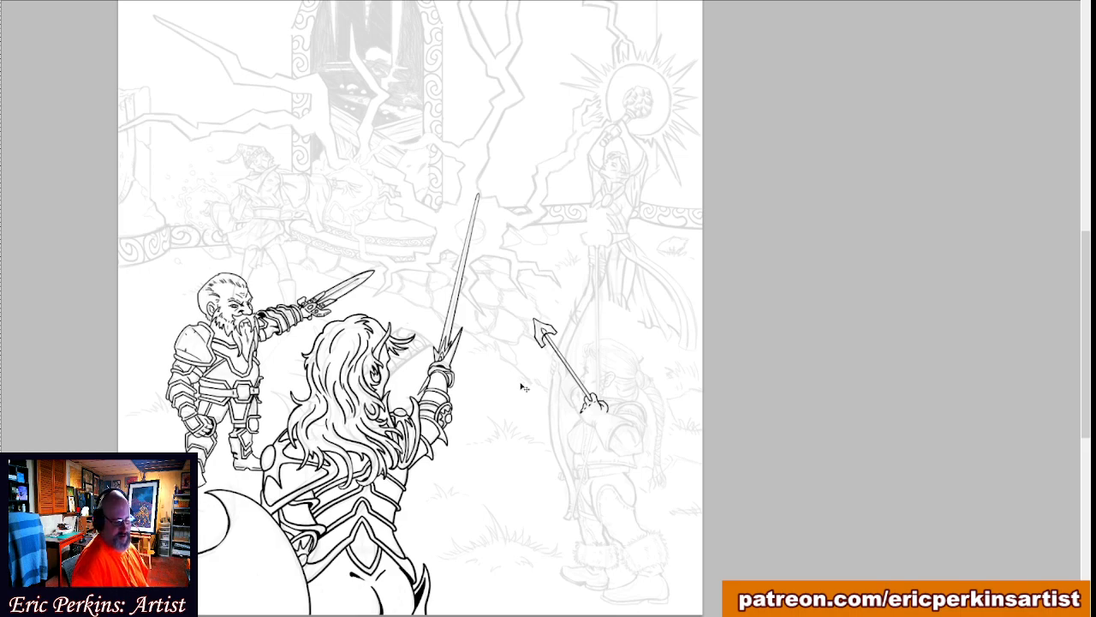
pyautogui.scroll(2, 524, 388)
pyautogui.scroll(2, 521, 387)
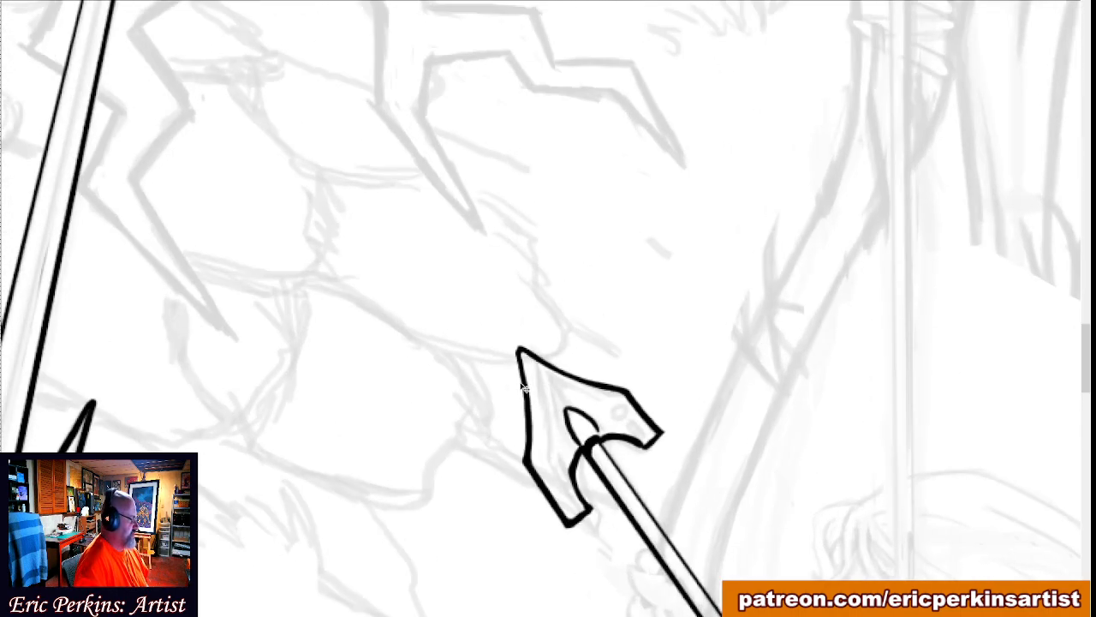
pyautogui.scroll(2, 522, 386)
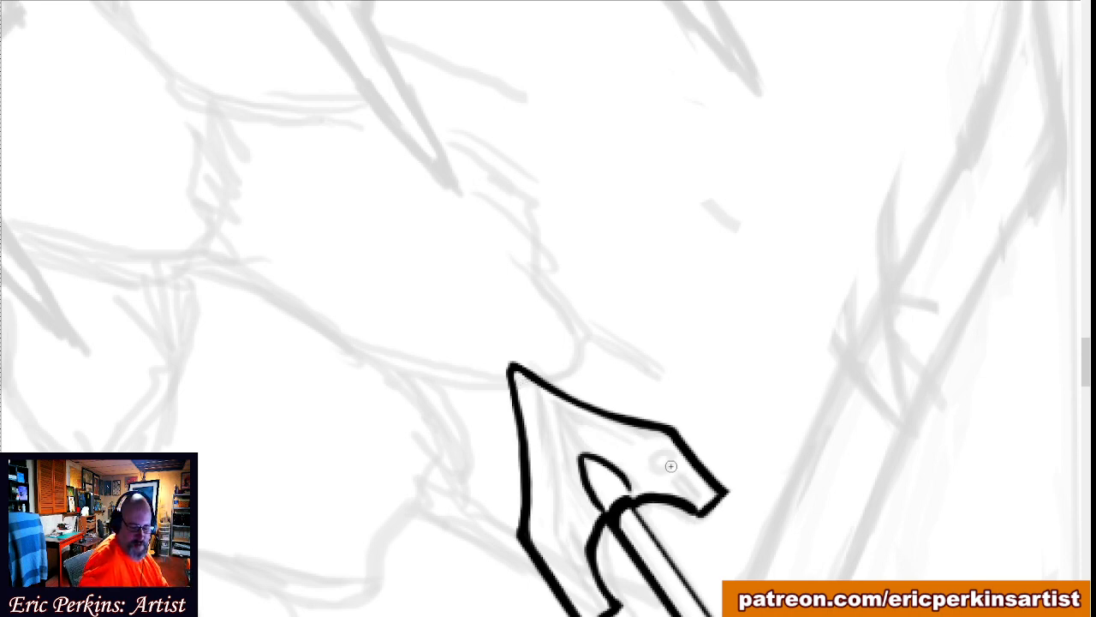
pyautogui.hotkey('ctrl', '-')
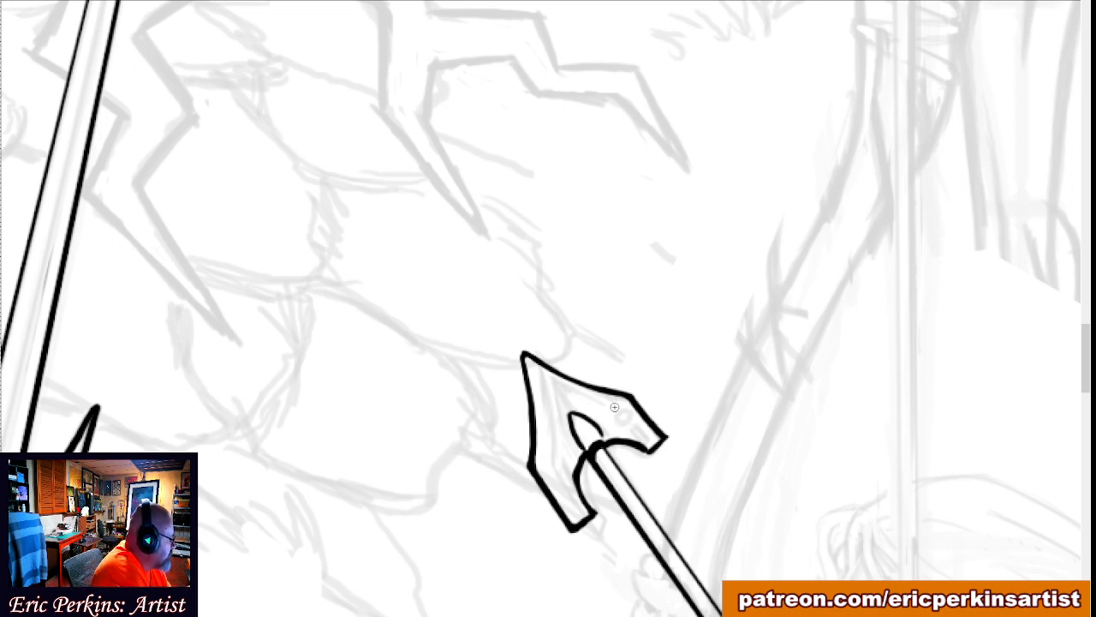
pyautogui.moveTo(614, 407)
pyautogui.mouseDown()
pyautogui.moveTo(626, 410)
pyautogui.moveTo(617, 420)
pyautogui.mouseUp()
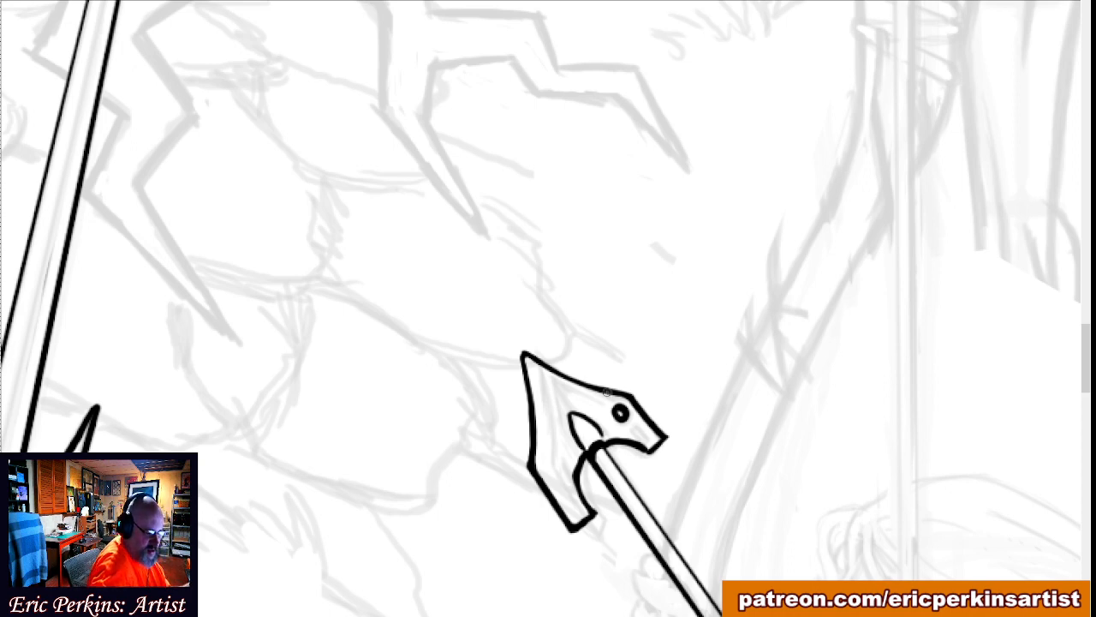
pyautogui.hotkey('ctrl', 'z')
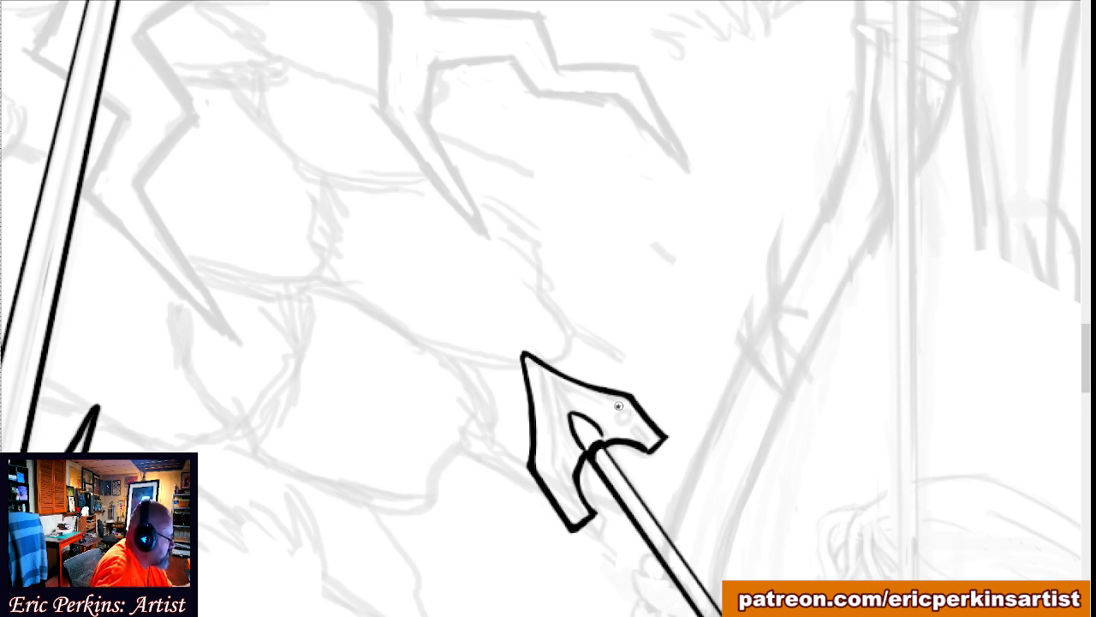
pyautogui.moveTo(618, 406)
pyautogui.mouseDown()
pyautogui.moveTo(628, 415)
pyautogui.moveTo(616, 421)
pyautogui.moveTo(612, 408)
pyautogui.moveTo(649, 438)
pyautogui.moveTo(634, 429)
pyautogui.mouseUp()
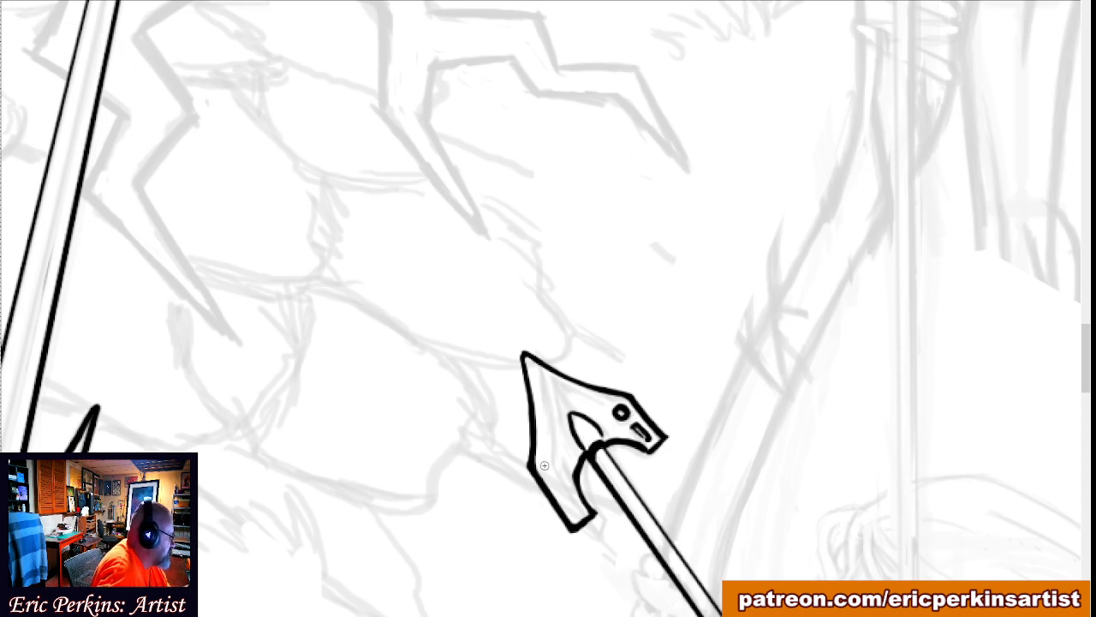
pyautogui.moveTo(542, 464)
pyautogui.mouseDown()
pyautogui.moveTo(548, 473)
pyautogui.moveTo(545, 461)
pyautogui.mouseUp()
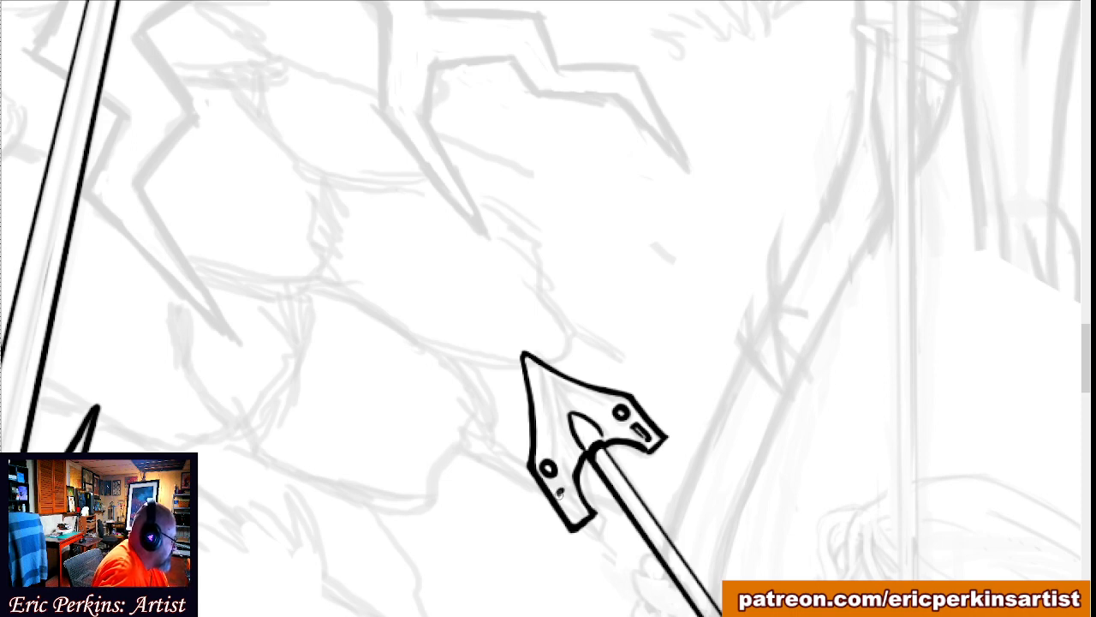
pyautogui.moveTo(561, 489); pyautogui.dragTo(578, 512)
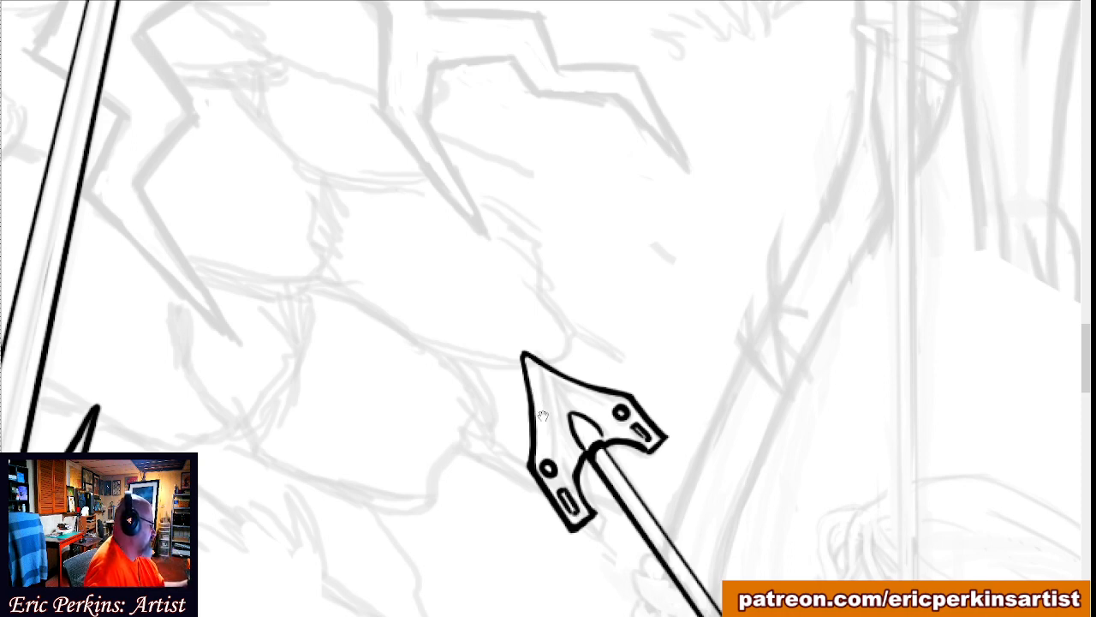
# Ink the lower outline of the archer's hand from the knuckles around to the wrist.
pyautogui.moveTo(543, 416)
pyautogui.mouseDown()
pyautogui.moveTo(529, 444)
pyautogui.moveTo(468, 375)
pyautogui.moveTo(388, 347)
pyautogui.mouseUp()
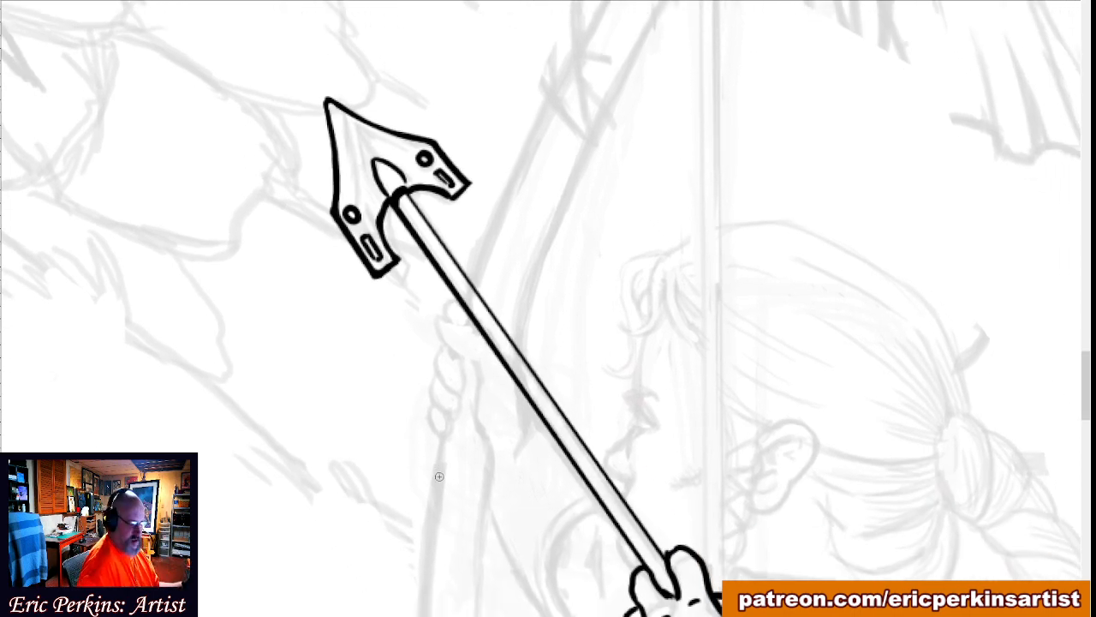
pyautogui.hotkey('ctrl', '-')
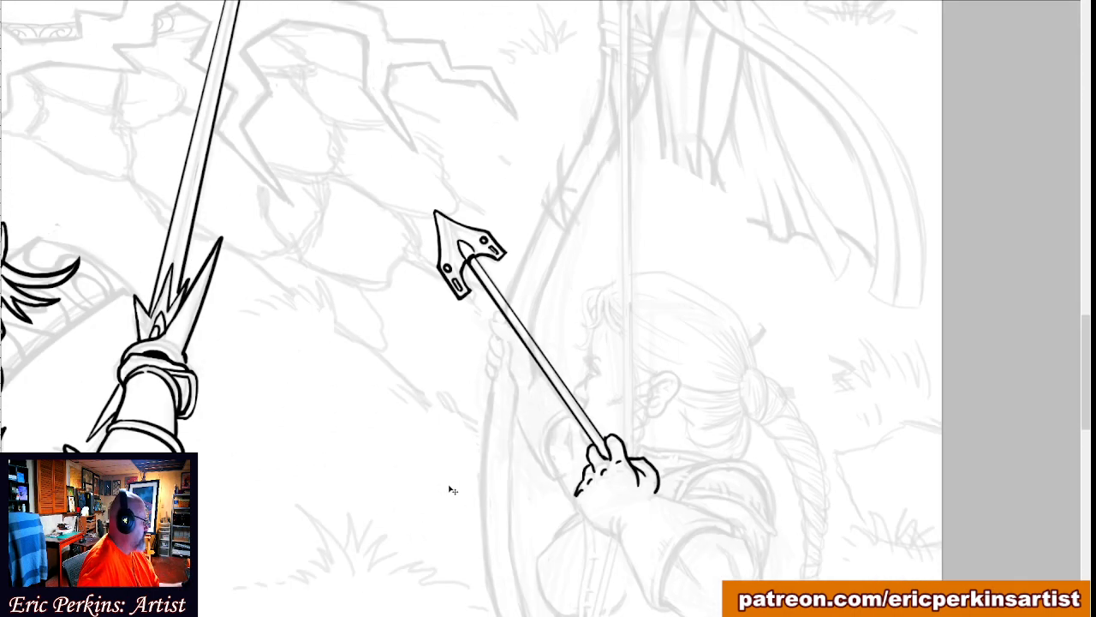
pyautogui.moveTo(516, 530); pyautogui.dragTo(419, 432)
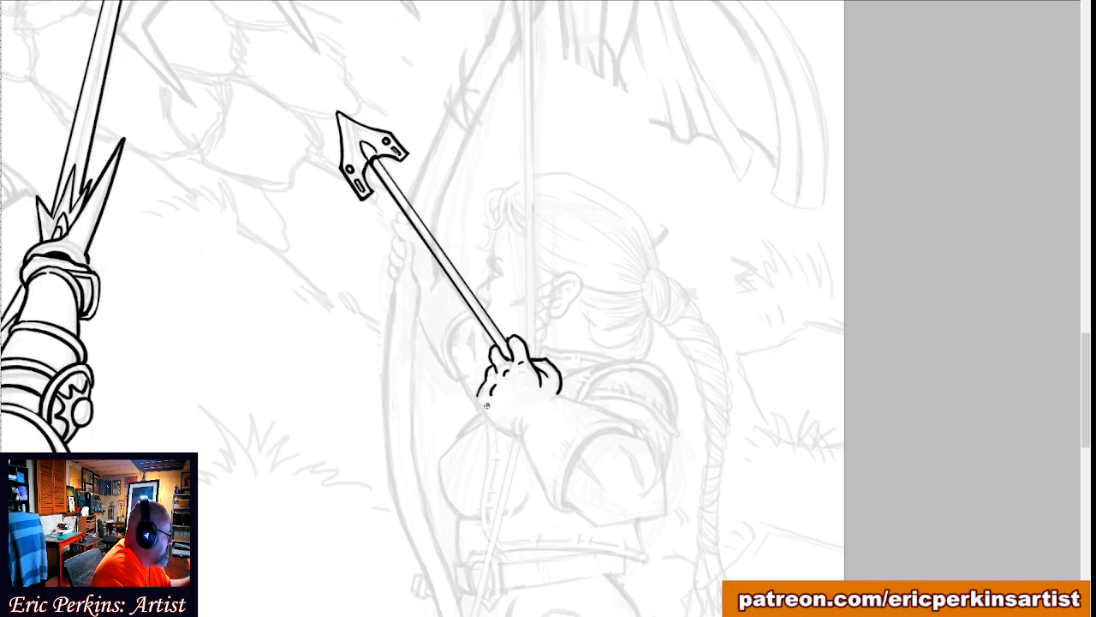
pyautogui.rightClick(486, 405)
pyautogui.moveTo(488, 402); pyautogui.dragTo(486, 409)
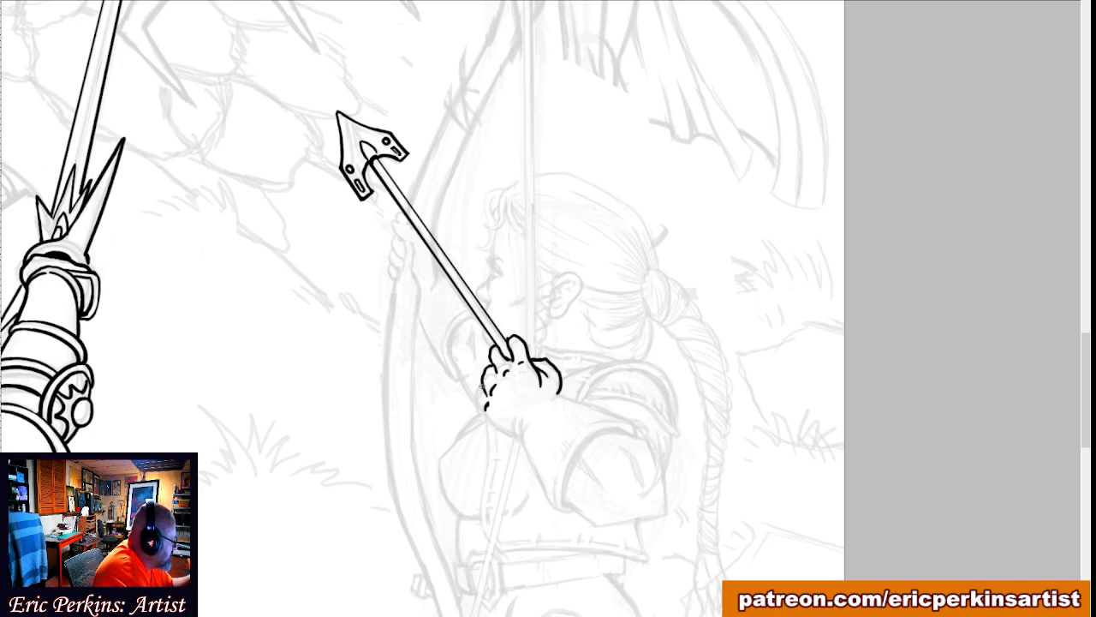
pyautogui.moveTo(484, 386)
pyautogui.mouseDown()
pyautogui.moveTo(485, 417)
pyautogui.moveTo(516, 434)
pyautogui.mouseUp()
pyautogui.hotkey('ctrl', 'z')
pyautogui.hotkey('ctrl', 'z')
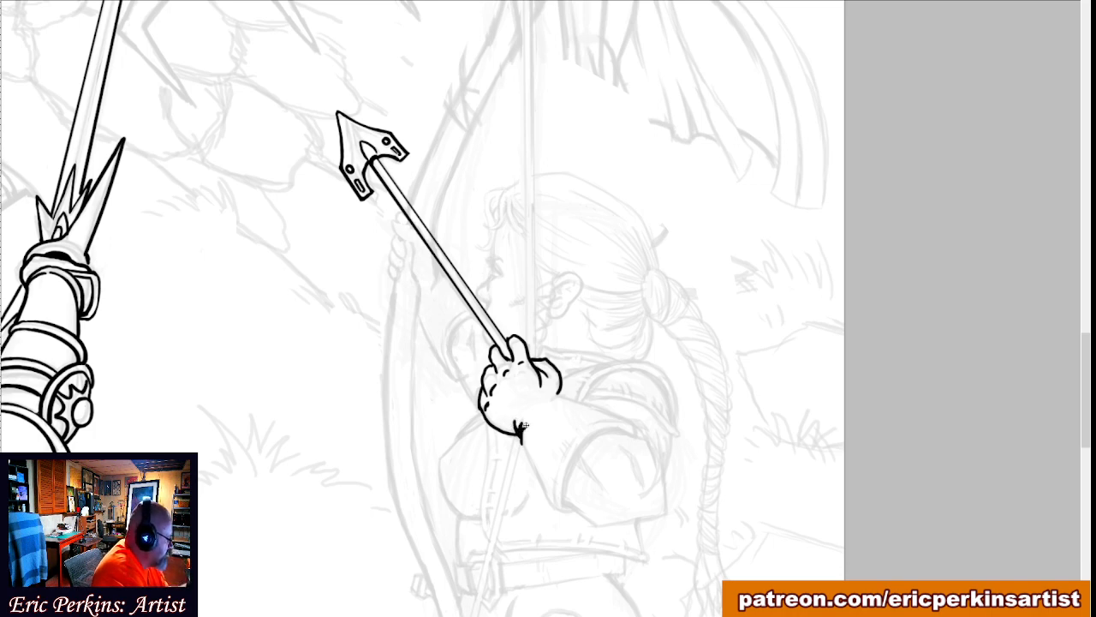
# Ink the flared cuff on the archer's arrow-holding arm, with both sides and a thickened curved edge around its opening.
pyautogui.moveTo(519, 430)
pyautogui.mouseDown()
pyautogui.moveTo(548, 506)
pyautogui.moveTo(576, 509)
pyautogui.mouseUp()
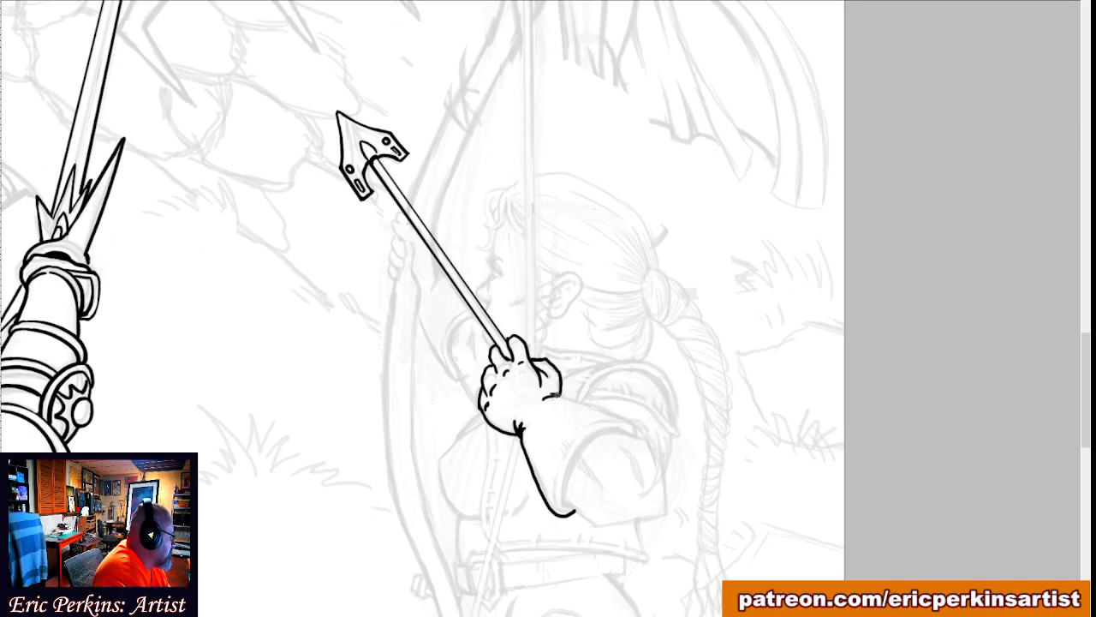
pyautogui.moveTo(562, 396); pyautogui.dragTo(638, 435)
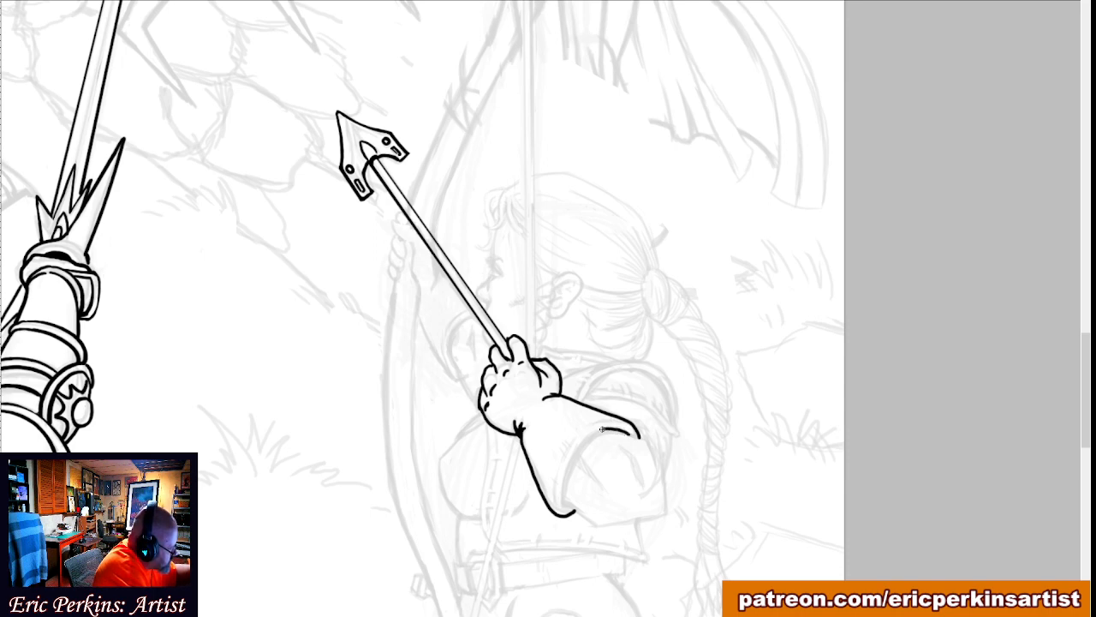
pyautogui.moveTo(593, 433)
pyautogui.mouseDown()
pyautogui.moveTo(562, 480)
pyautogui.moveTo(573, 506)
pyautogui.mouseUp()
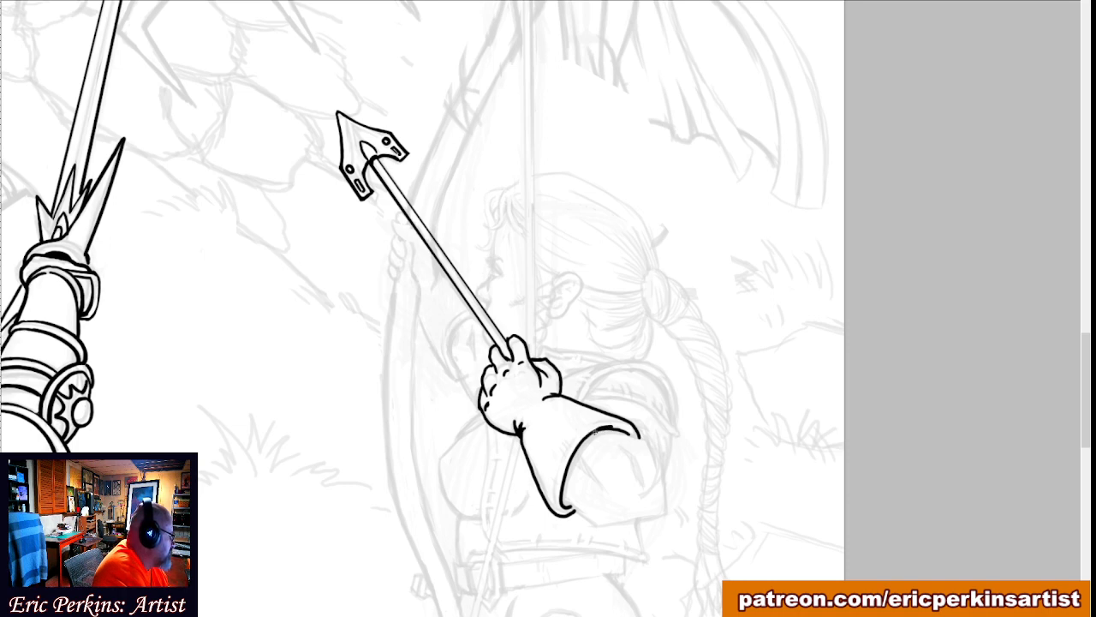
pyautogui.moveTo(593, 430)
pyautogui.mouseDown()
pyautogui.moveTo(631, 432)
pyautogui.moveTo(590, 423)
pyautogui.mouseUp()
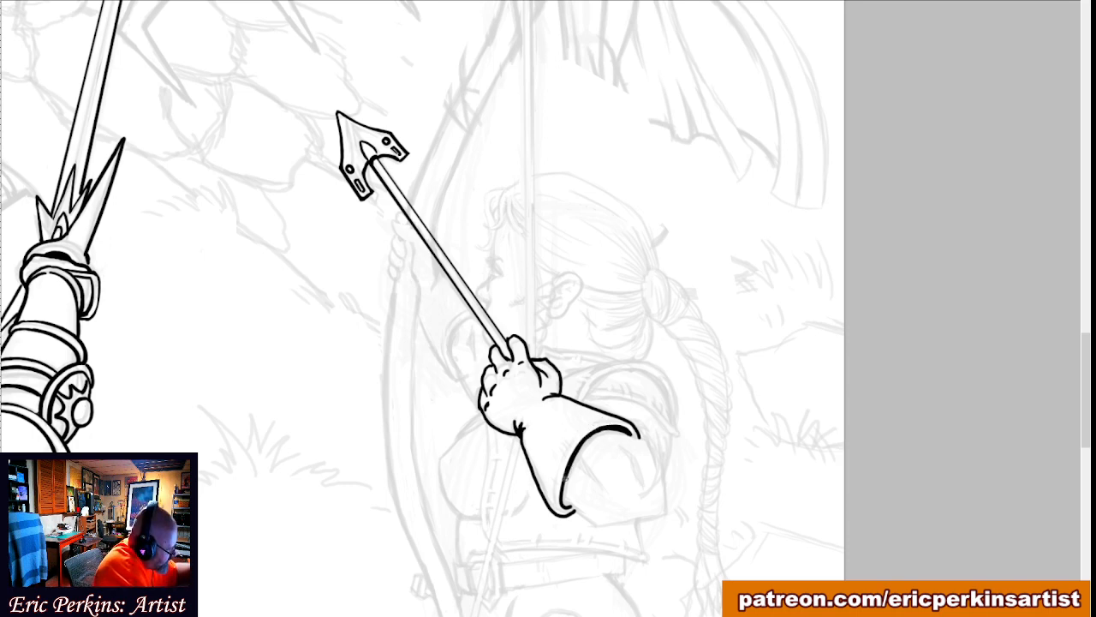
pyautogui.moveTo(565, 476); pyautogui.dragTo(568, 501)
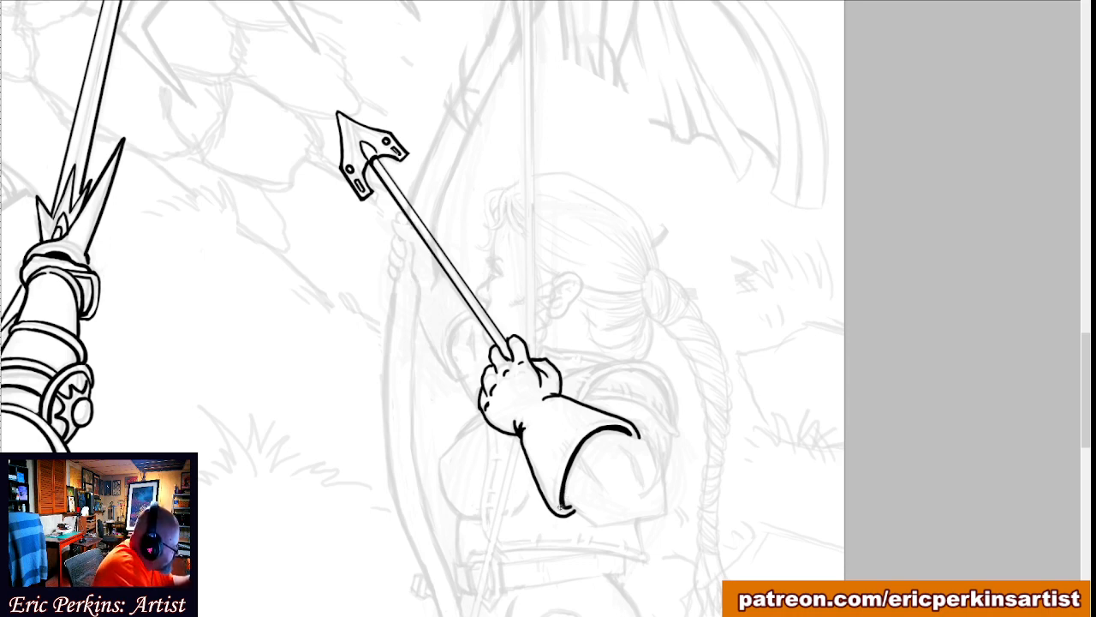
# Add short crease marks along the flared cuff's rim and ink the forearm's lower edge emerging from its opening.
pyautogui.moveTo(555, 499); pyautogui.dragTo(554, 490)
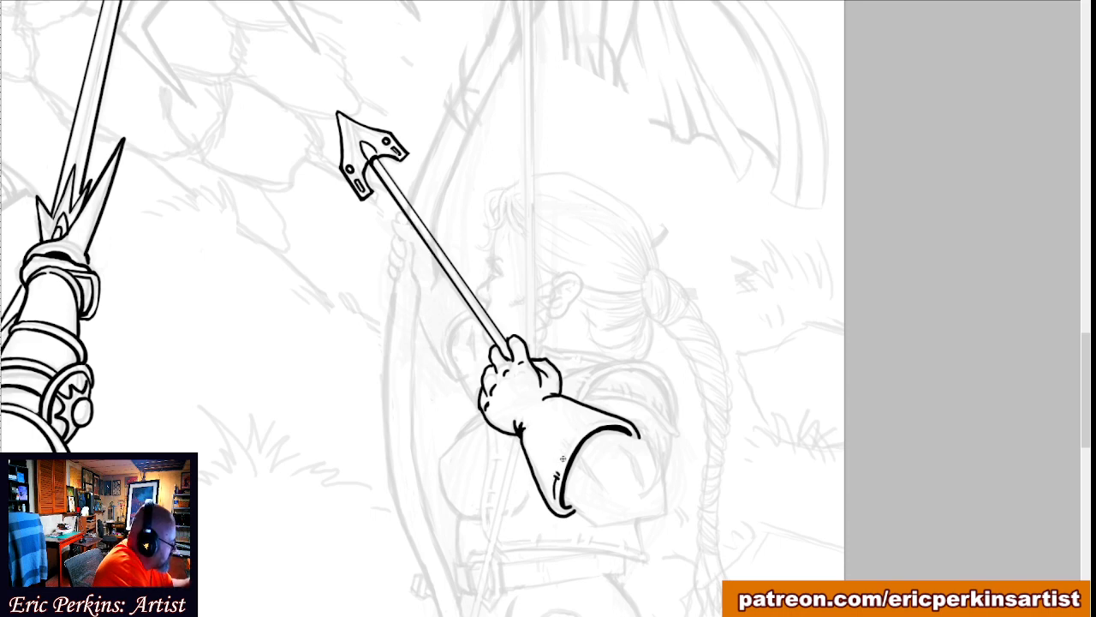
pyautogui.moveTo(566, 456); pyautogui.dragTo(569, 435)
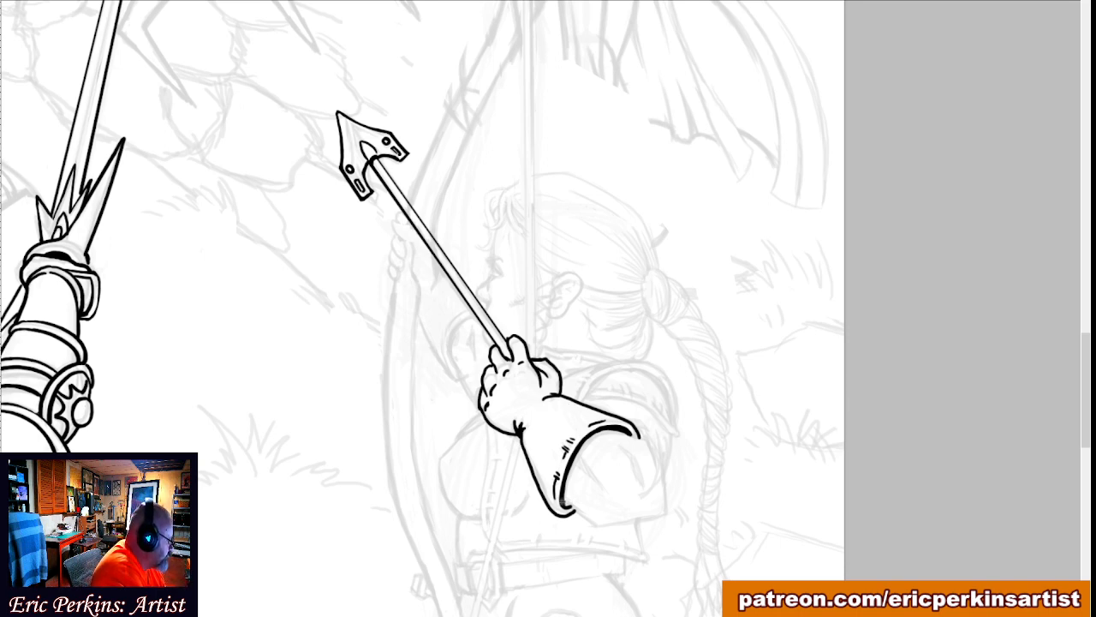
pyautogui.moveTo(560, 501); pyautogui.dragTo(598, 525)
pyautogui.moveTo(550, 489); pyautogui.dragTo(554, 483)
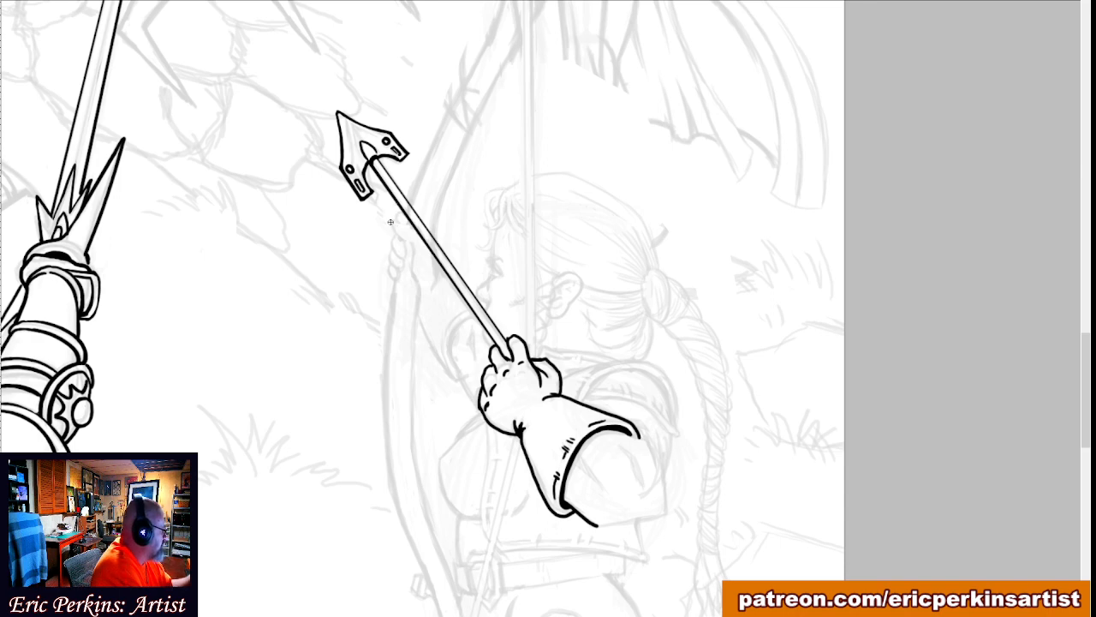
# Ink the archer's bow hand behind the arrow shaft, with its curled fingers, palm and both sides of the wrist.
pyautogui.moveTo(394, 220)
pyautogui.mouseDown()
pyautogui.moveTo(409, 221)
pyautogui.moveTo(394, 233)
pyautogui.moveTo(424, 247)
pyautogui.moveTo(413, 258)
pyautogui.moveTo(417, 293)
pyautogui.mouseUp()
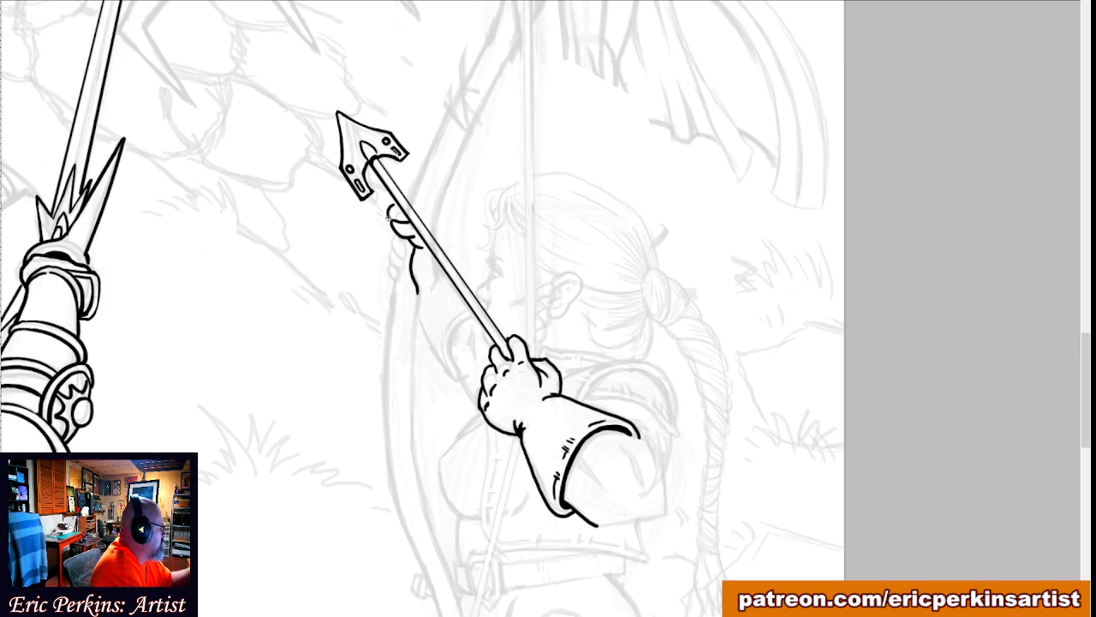
pyautogui.moveTo(390, 218); pyautogui.dragTo(396, 208)
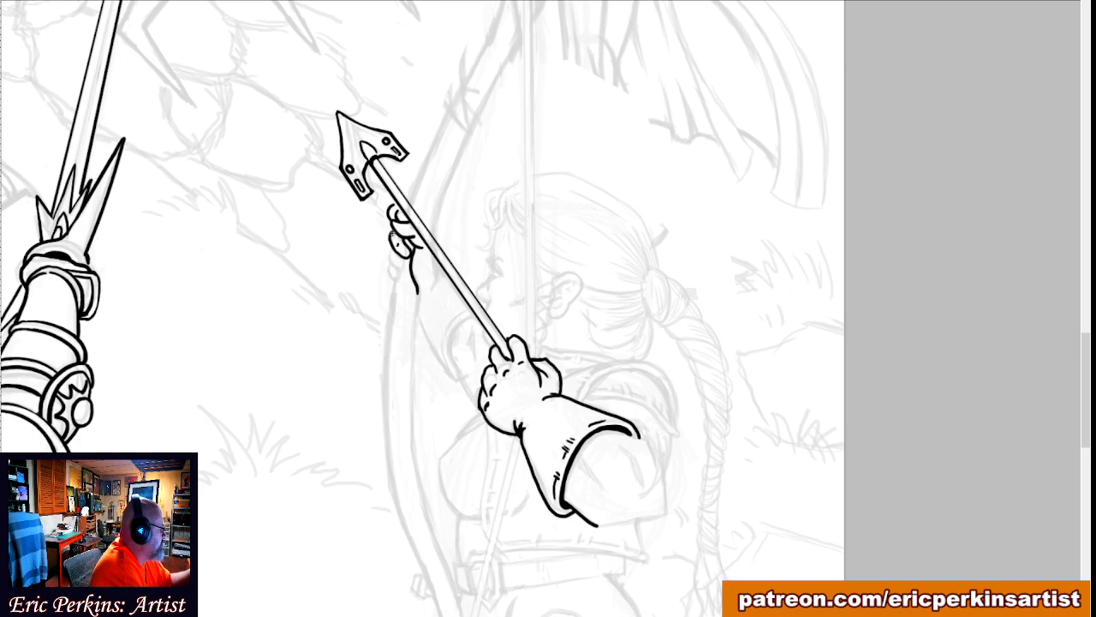
pyautogui.moveTo(391, 244)
pyautogui.mouseDown()
pyautogui.moveTo(393, 265)
pyautogui.moveTo(404, 257)
pyautogui.moveTo(387, 274)
pyautogui.moveTo(396, 285)
pyautogui.moveTo(401, 269)
pyautogui.mouseUp()
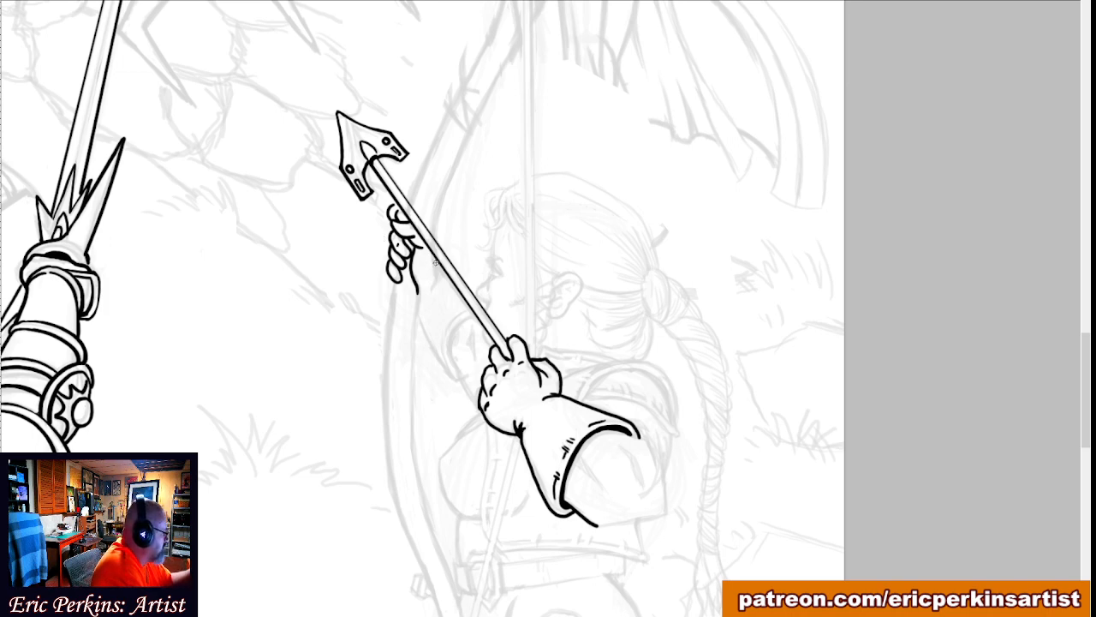
pyautogui.moveTo(435, 263); pyautogui.dragTo(435, 287)
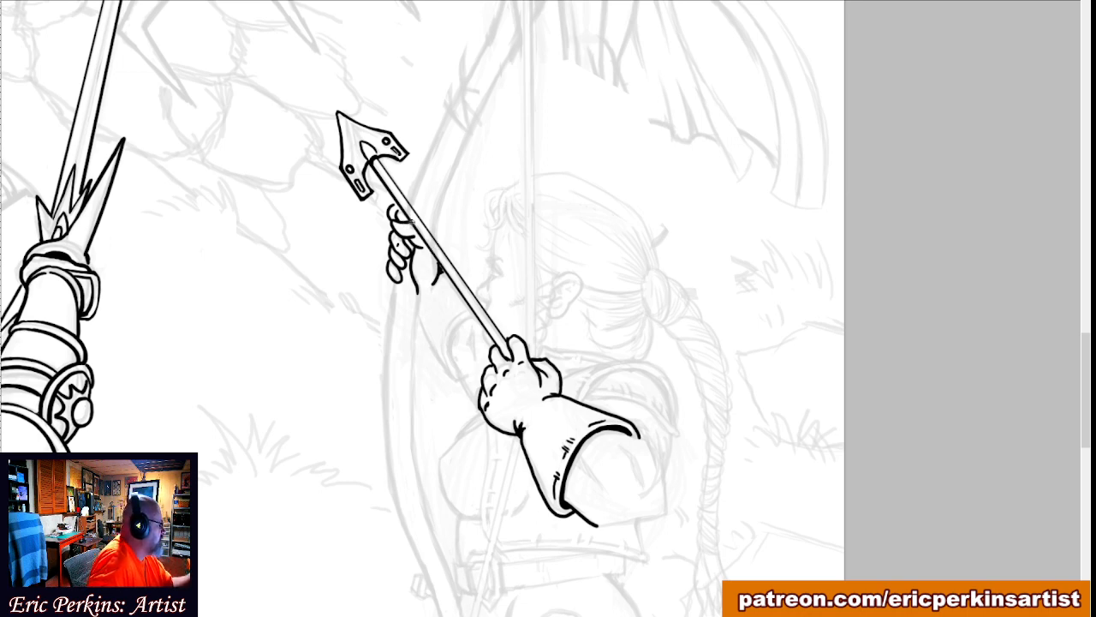
pyautogui.moveTo(417, 221); pyautogui.dragTo(439, 264)
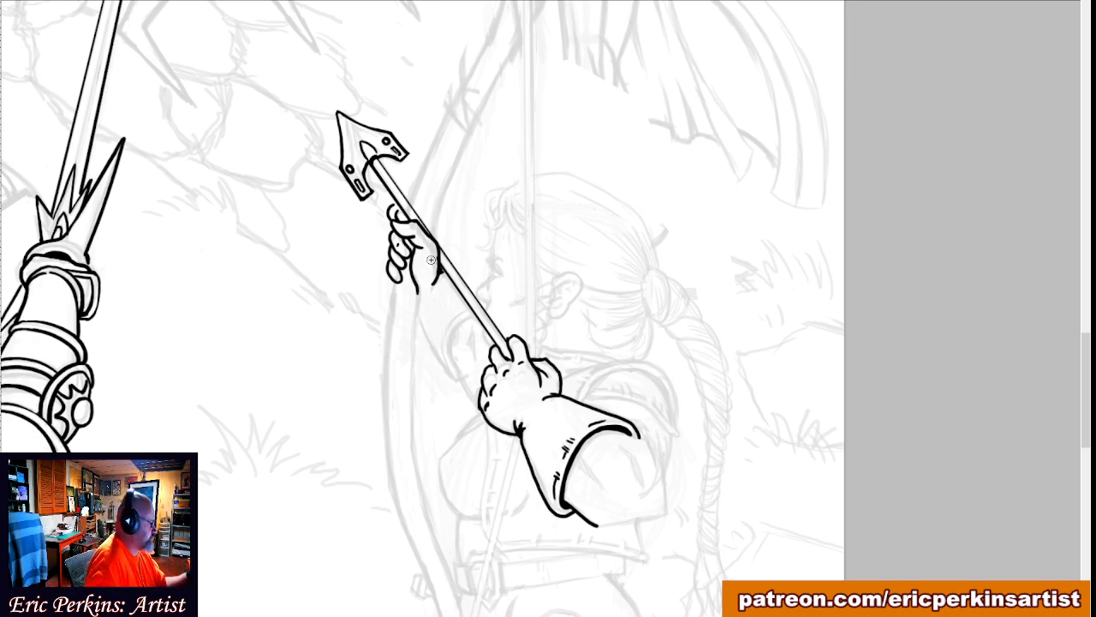
# Ink the bow arm's flared cuff with its shaded opening and crease marks, plus the forearm's lower edge down to the other hand.
pyautogui.moveTo(358, 363); pyautogui.dragTo(350, 301)
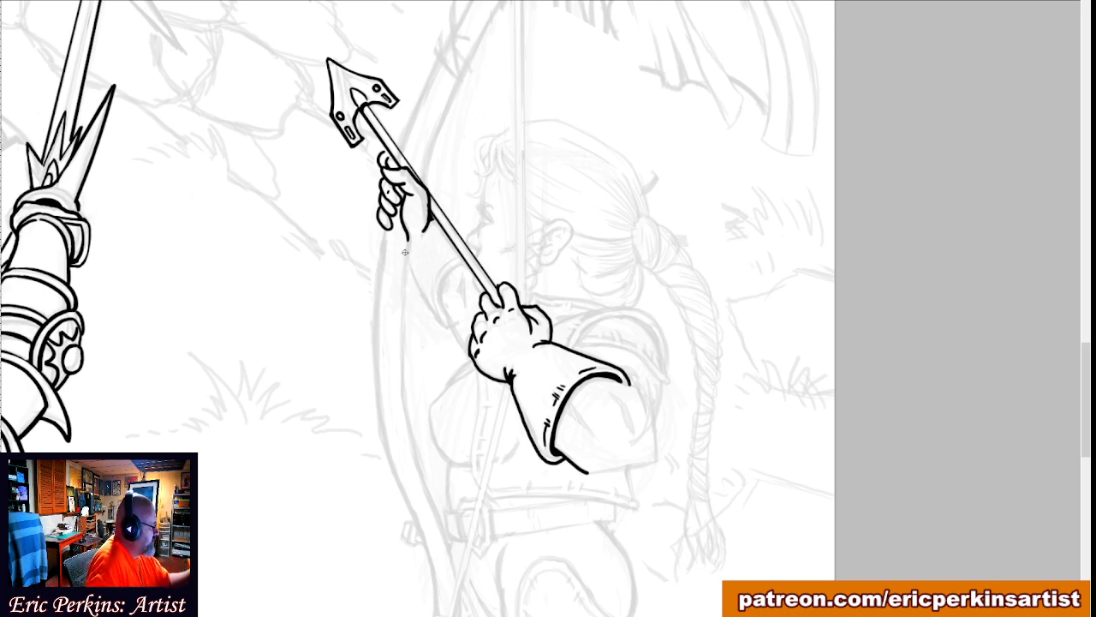
pyautogui.moveTo(406, 257)
pyautogui.mouseDown()
pyautogui.moveTo(436, 322)
pyautogui.moveTo(452, 327)
pyautogui.mouseUp()
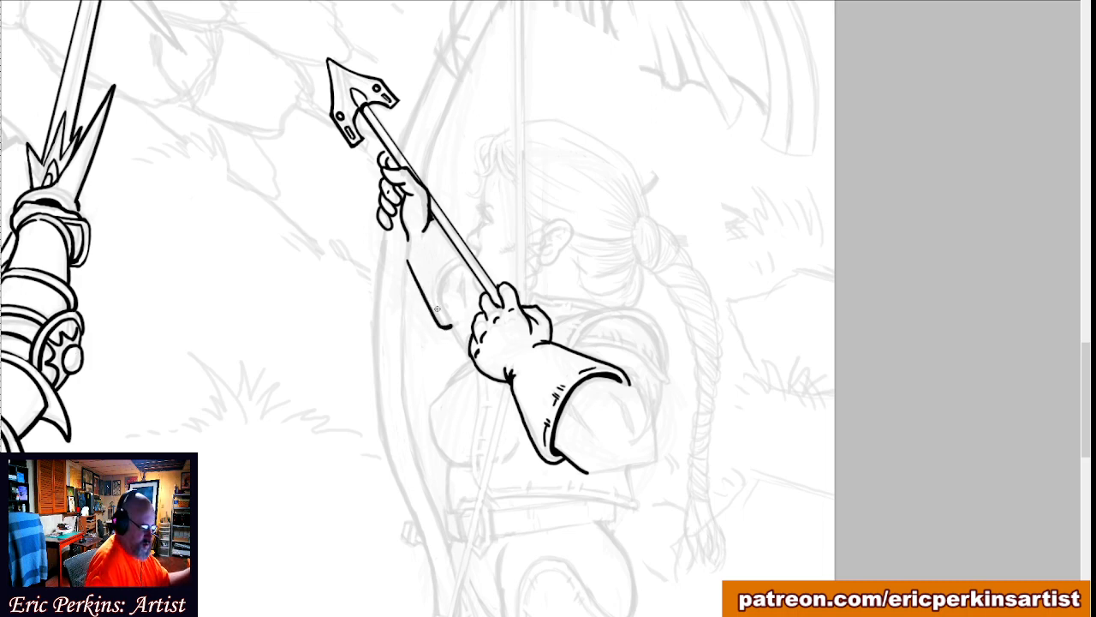
pyautogui.hotkey('ctrl', 'z')
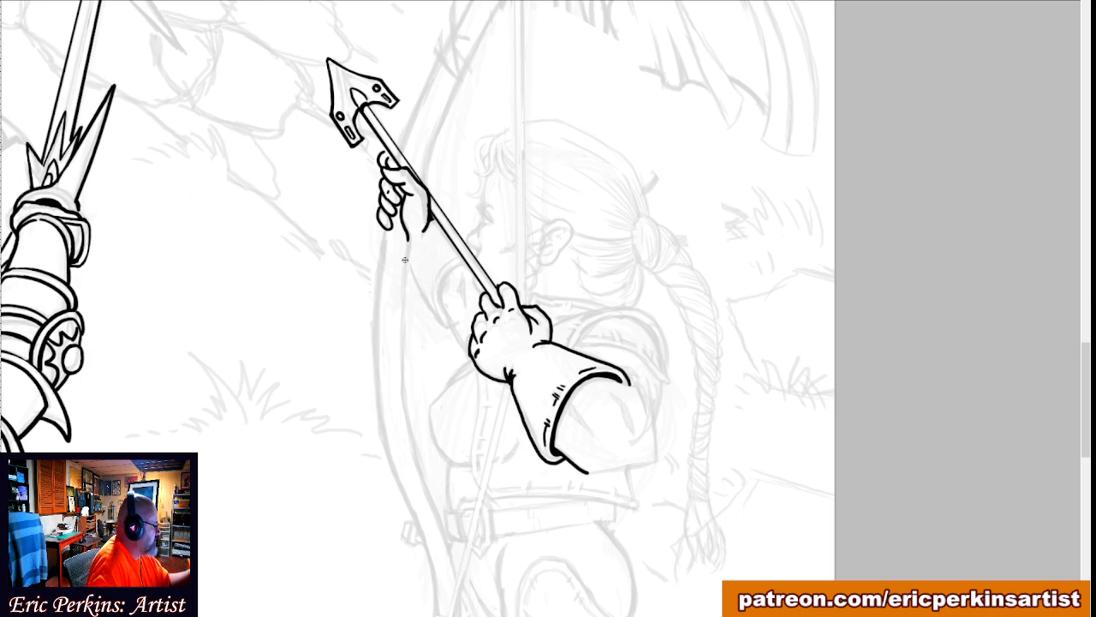
pyautogui.moveTo(405, 259)
pyautogui.mouseDown()
pyautogui.moveTo(428, 323)
pyautogui.moveTo(452, 326)
pyautogui.mouseUp()
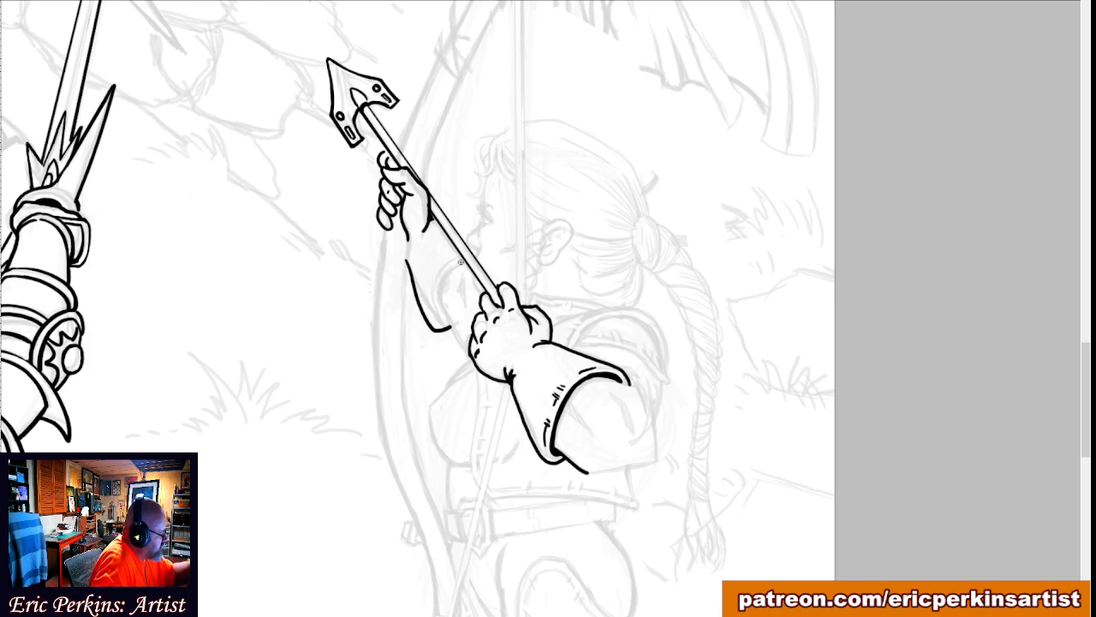
pyautogui.moveTo(461, 261)
pyautogui.mouseDown()
pyautogui.moveTo(432, 311)
pyautogui.moveTo(450, 323)
pyautogui.mouseUp()
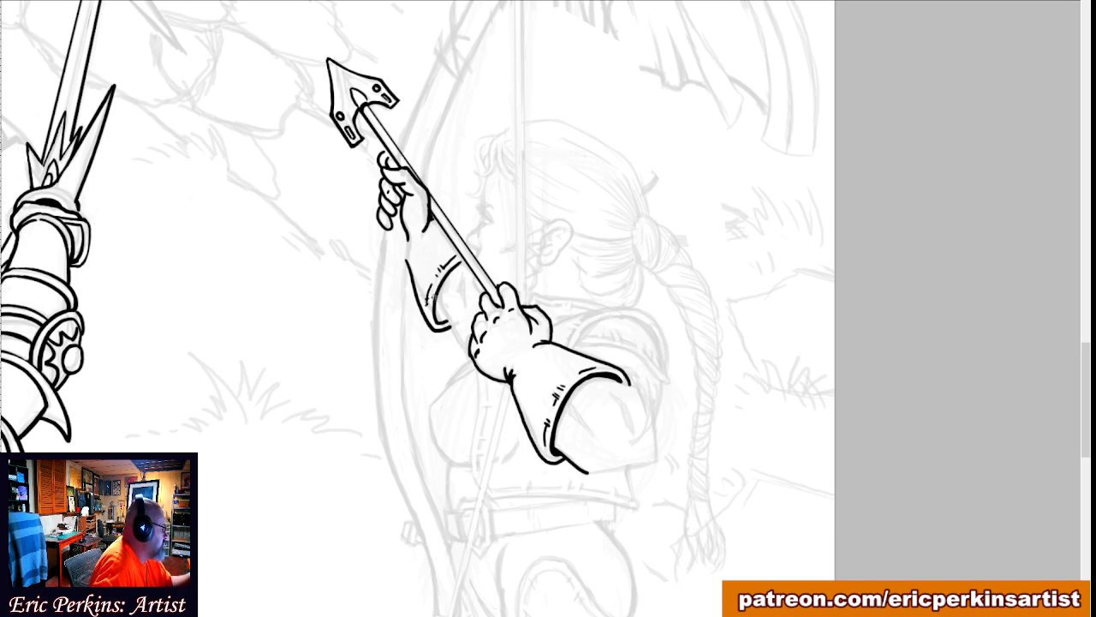
pyautogui.moveTo(434, 297)
pyautogui.mouseDown()
pyautogui.moveTo(469, 340)
pyautogui.moveTo(452, 332)
pyautogui.moveTo(467, 364)
pyautogui.mouseUp()
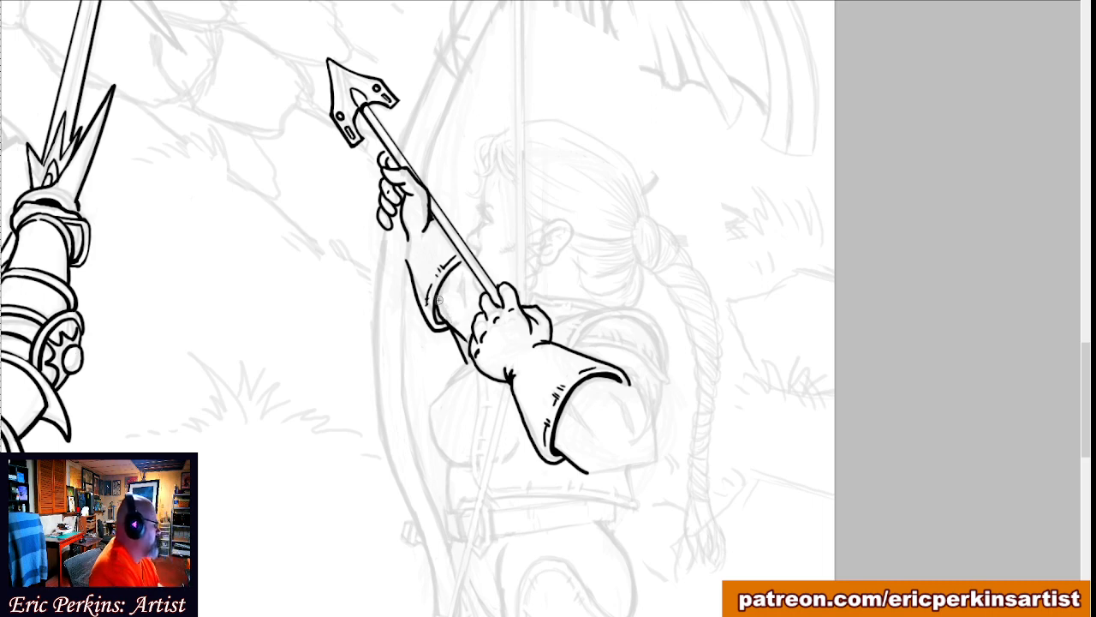
pyautogui.moveTo(437, 309); pyautogui.dragTo(430, 291)
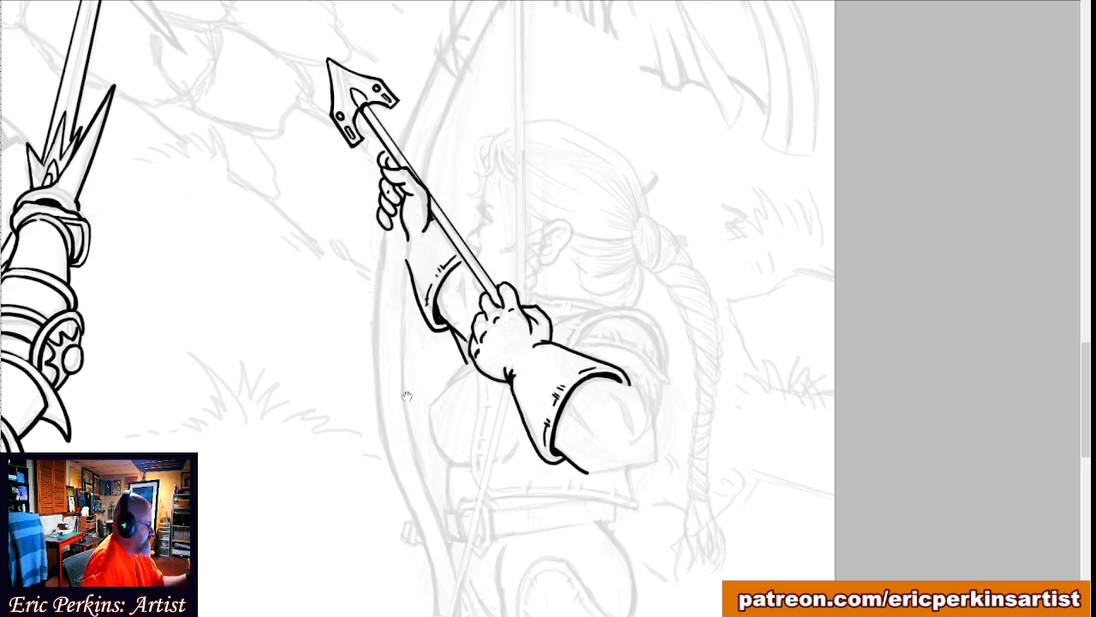
pyautogui.moveTo(407, 397); pyautogui.dragTo(383, 351)
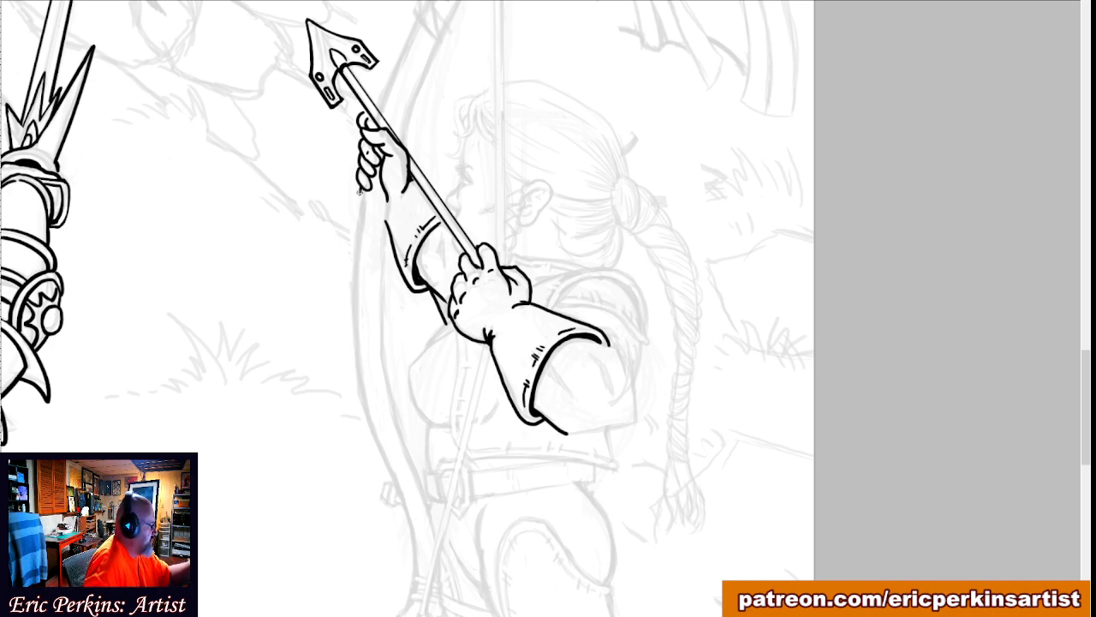
pyautogui.moveTo(360, 189)
pyautogui.mouseDown()
pyautogui.moveTo(352, 290)
pyautogui.moveTo(364, 396)
pyautogui.mouseUp()
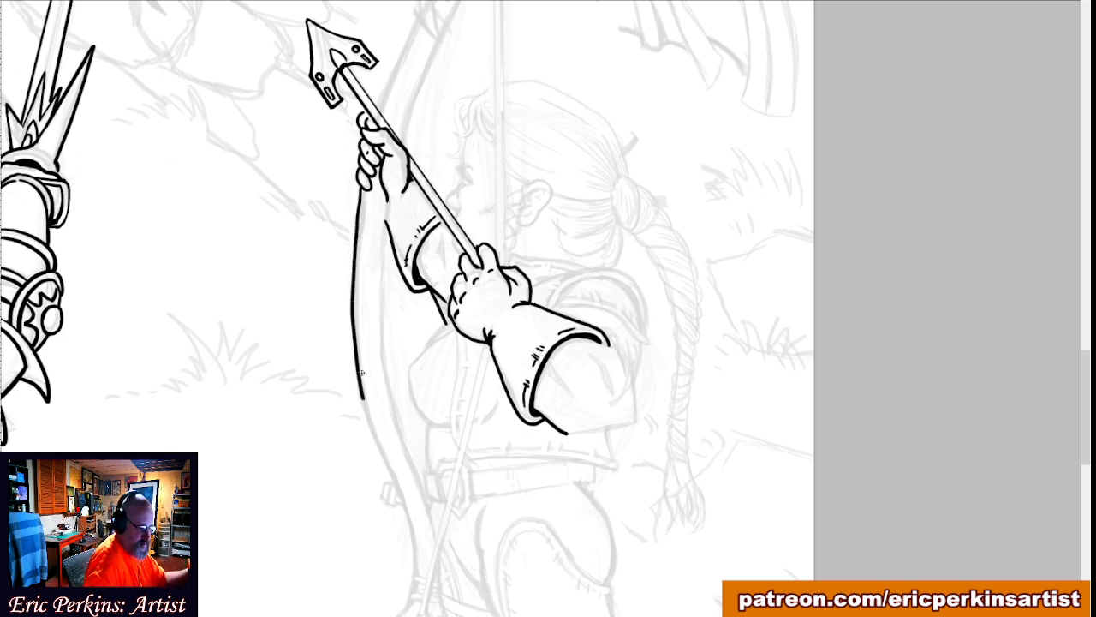
pyautogui.hotkey('ctrl', 'z')
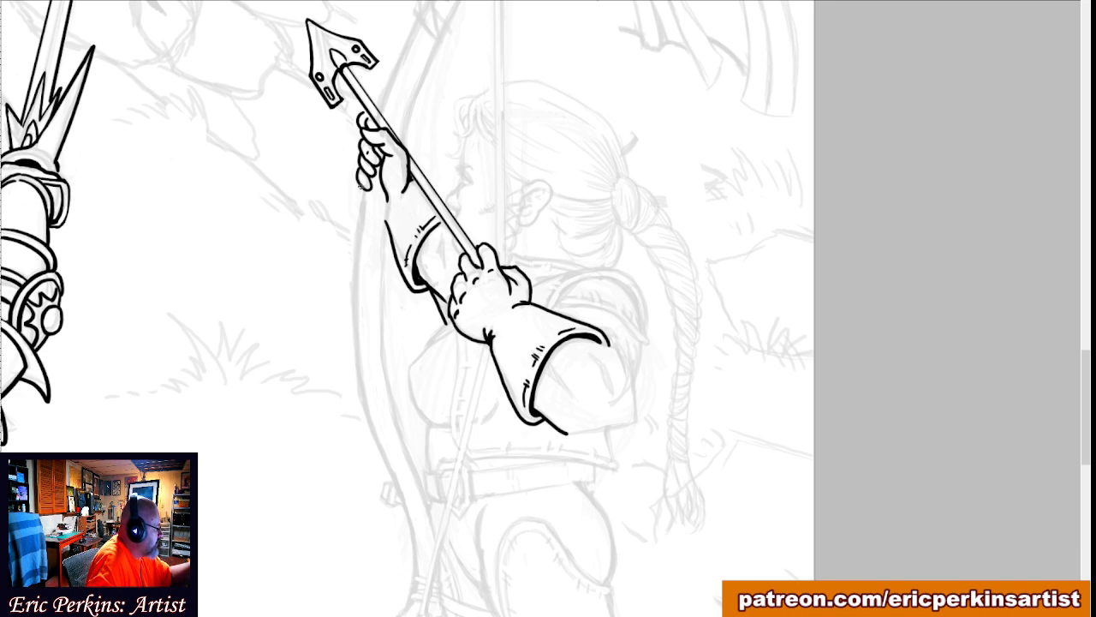
pyautogui.moveTo(361, 182)
pyautogui.mouseDown()
pyautogui.moveTo(354, 390)
pyautogui.moveTo(418, 573)
pyautogui.mouseUp()
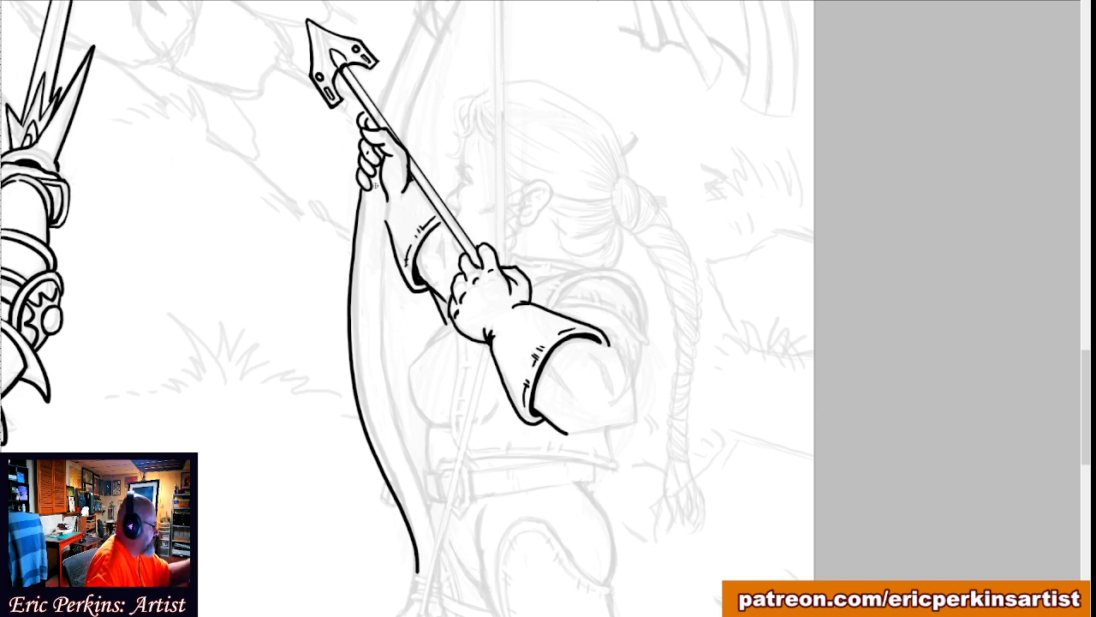
pyautogui.moveTo(385, 197)
pyautogui.mouseDown()
pyautogui.moveTo(380, 394)
pyautogui.moveTo(434, 528)
pyautogui.mouseUp()
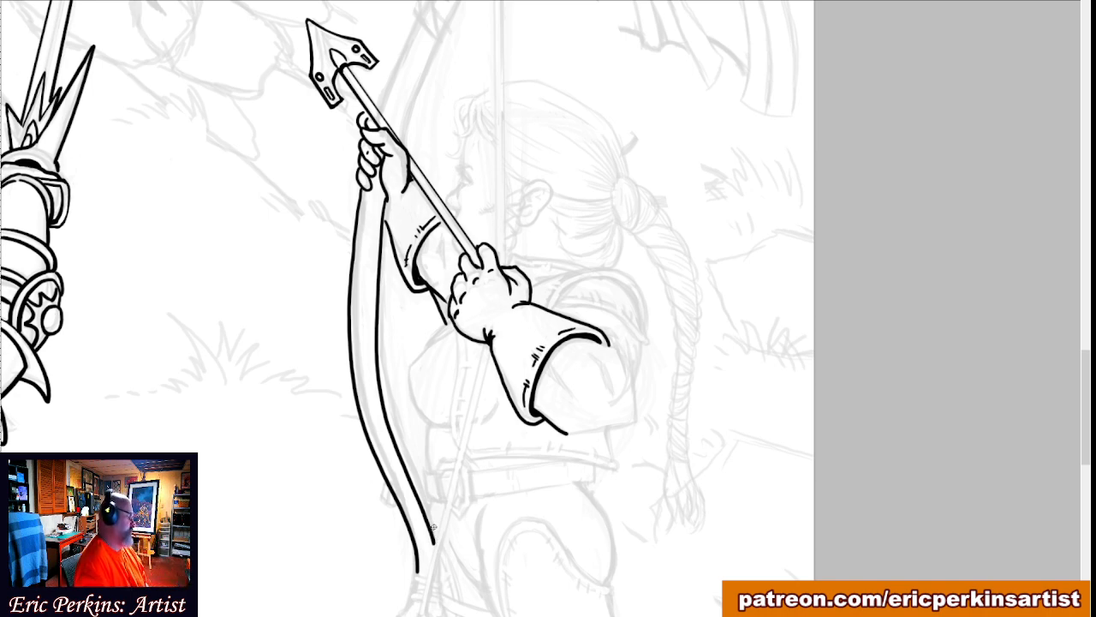
pyautogui.hotkey('ctrl', 'z')
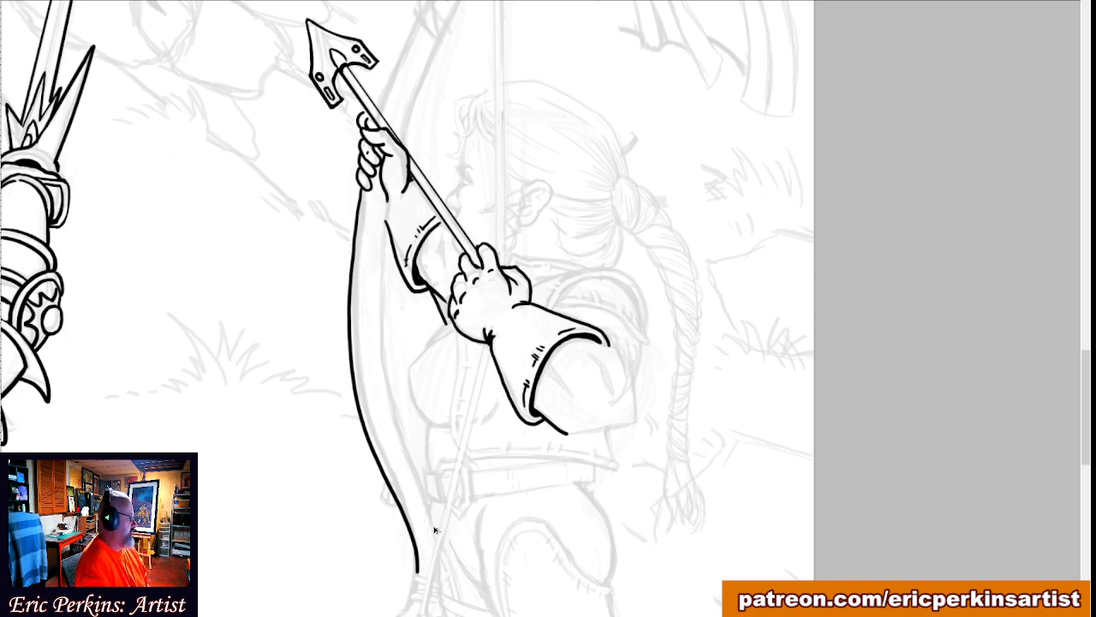
pyautogui.hotkey('ctrl', 'z')
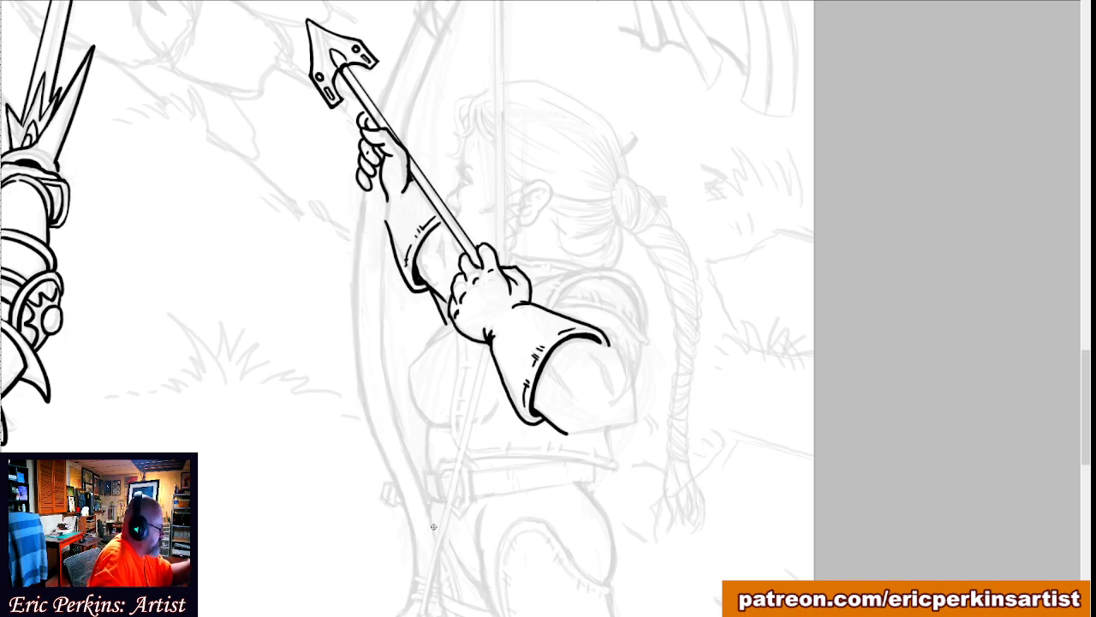
# Ink both long curved edges of the bow's lower limb from beneath the gripping hand down to the limb's flared tip.
pyautogui.moveTo(324, 397); pyautogui.dragTo(321, 329)
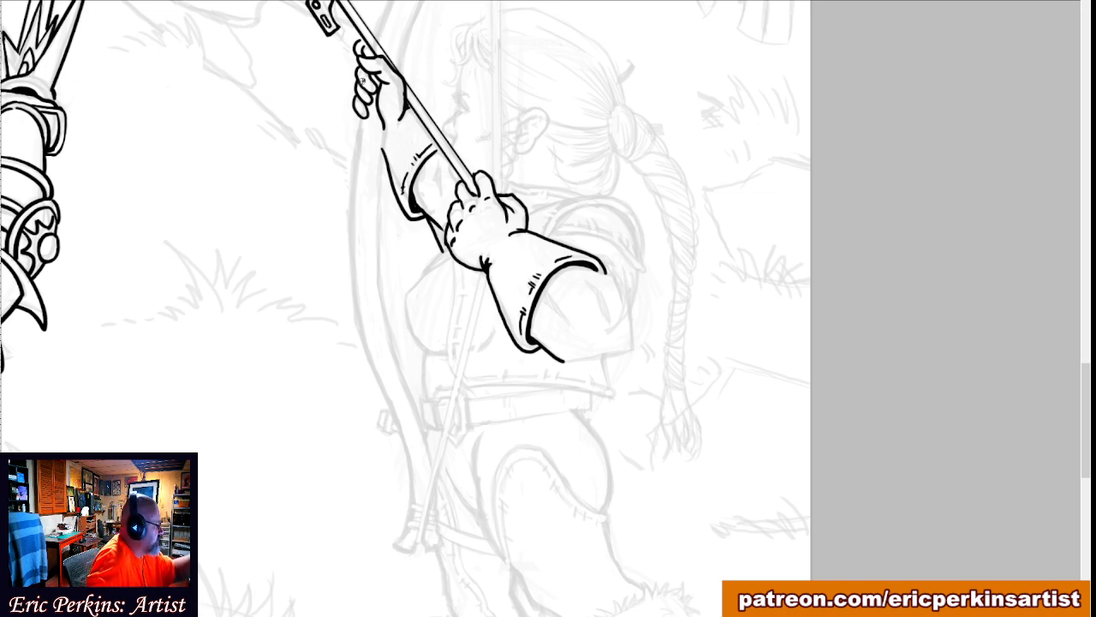
pyautogui.moveTo(356, 113)
pyautogui.mouseDown()
pyautogui.moveTo(355, 310)
pyautogui.moveTo(411, 483)
pyautogui.moveTo(394, 546)
pyautogui.mouseUp()
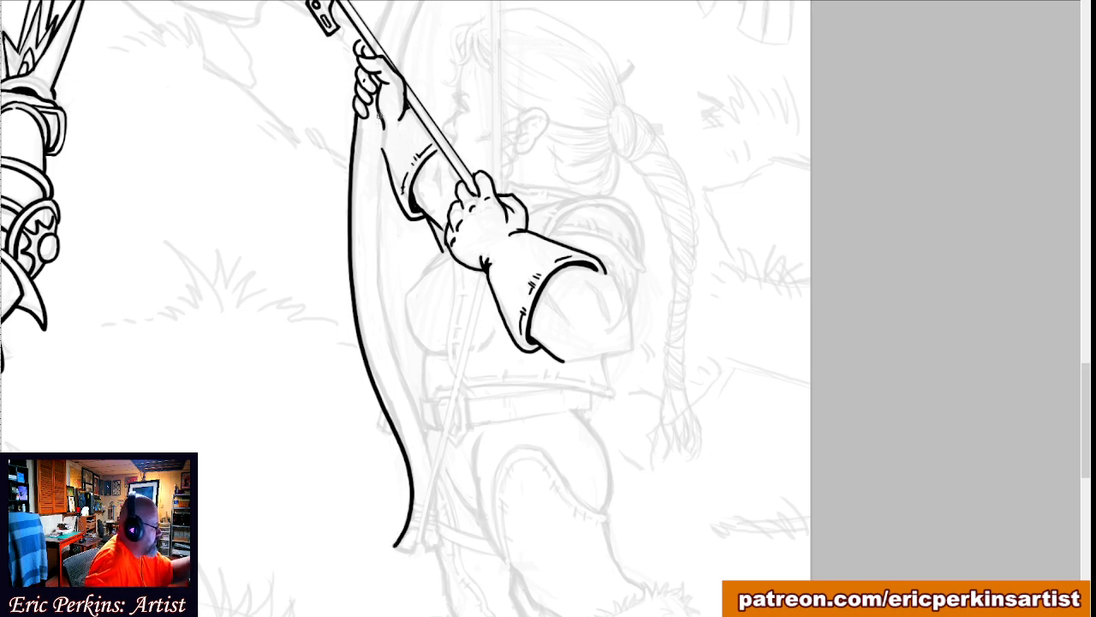
pyautogui.moveTo(379, 111)
pyautogui.mouseDown()
pyautogui.moveTo(373, 260)
pyautogui.moveTo(396, 370)
pyautogui.mouseUp()
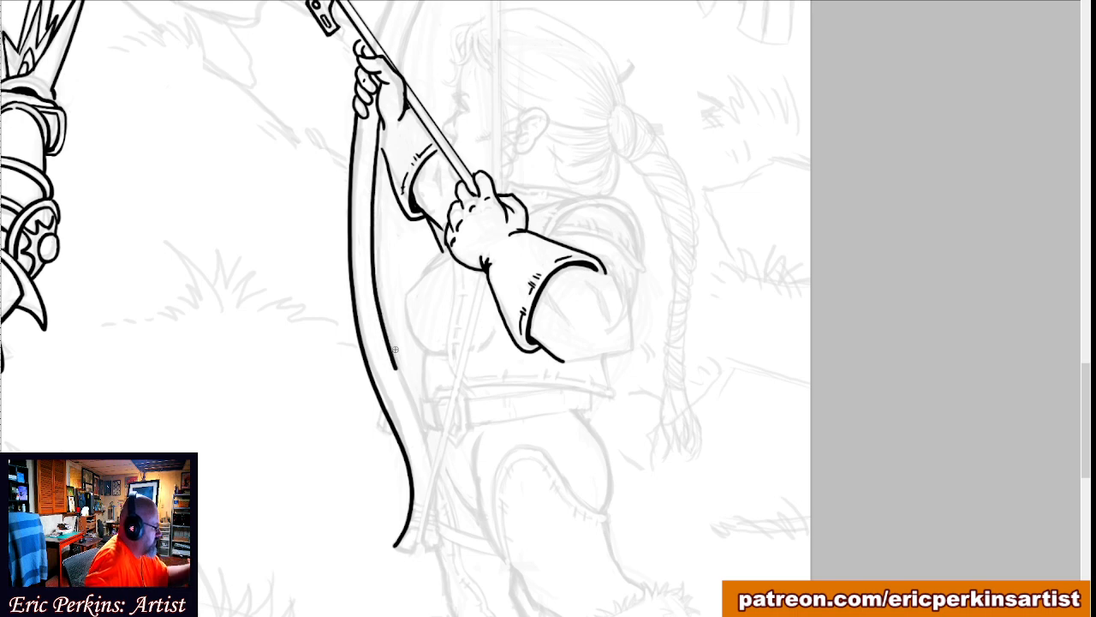
pyautogui.hotkey('ctrl', 'z')
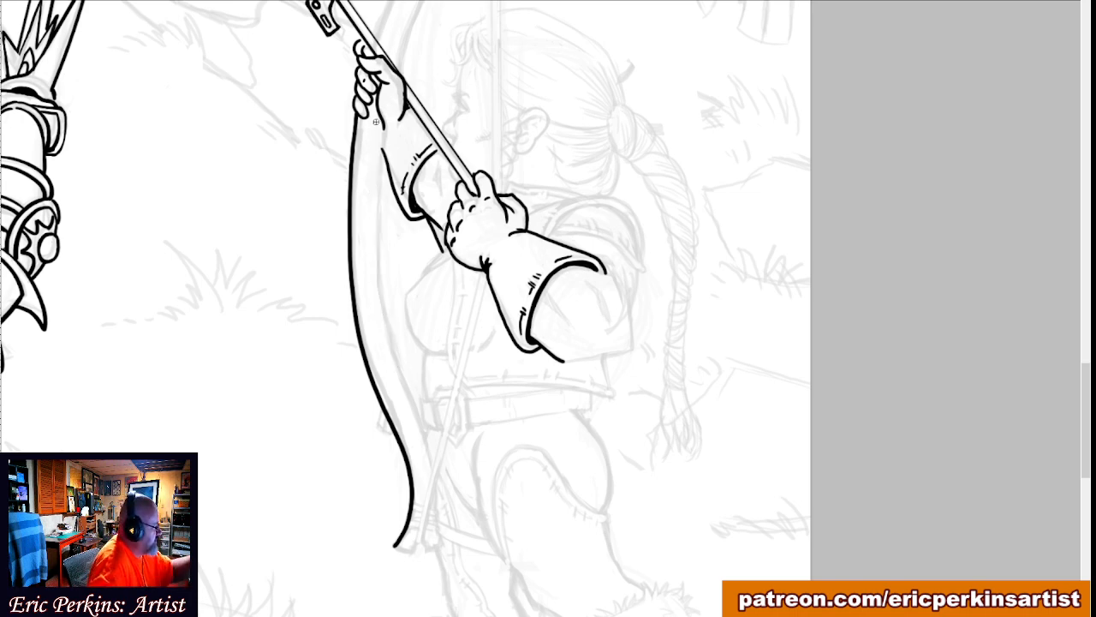
pyautogui.moveTo(378, 118)
pyautogui.mouseDown()
pyautogui.moveTo(379, 296)
pyautogui.moveTo(389, 367)
pyautogui.moveTo(433, 469)
pyautogui.moveTo(437, 549)
pyautogui.mouseUp()
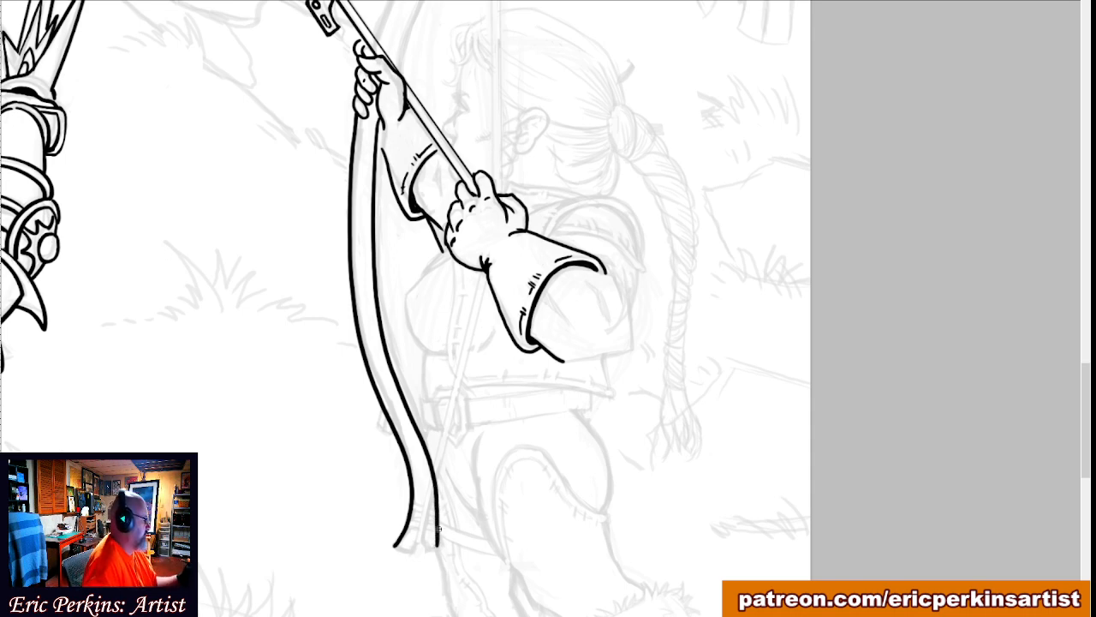
# Erase the bow hand's lower fingers and re-ink them as smaller, stacked fingers wrapped around the top of the inked bow limb.
pyautogui.moveTo(318, 455); pyautogui.dragTo(308, 521)
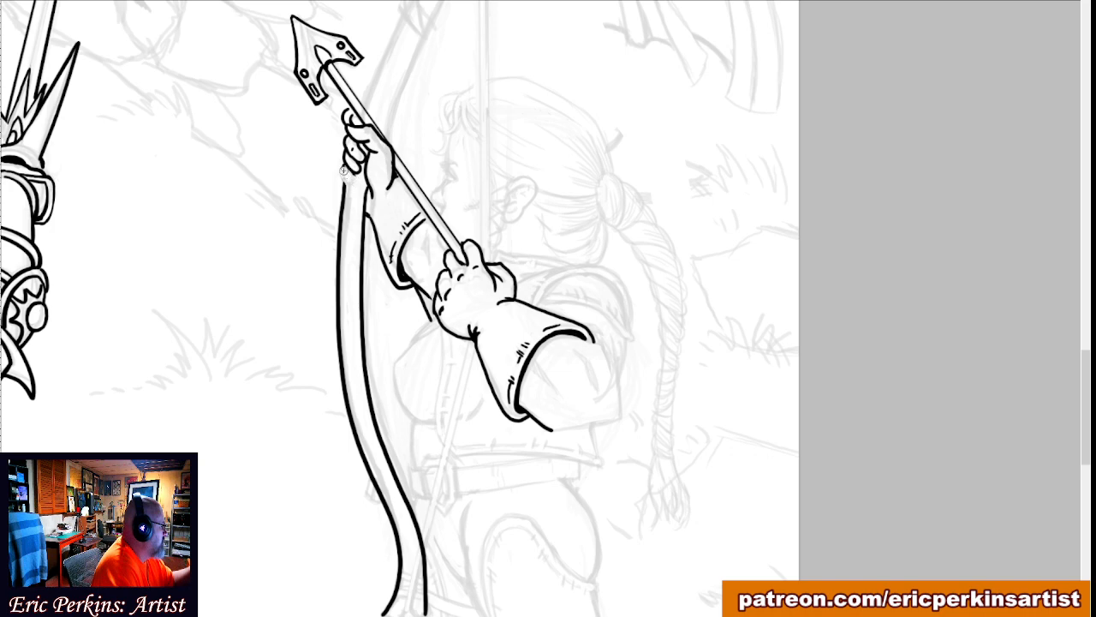
pyautogui.moveTo(348, 176); pyautogui.dragTo(345, 138)
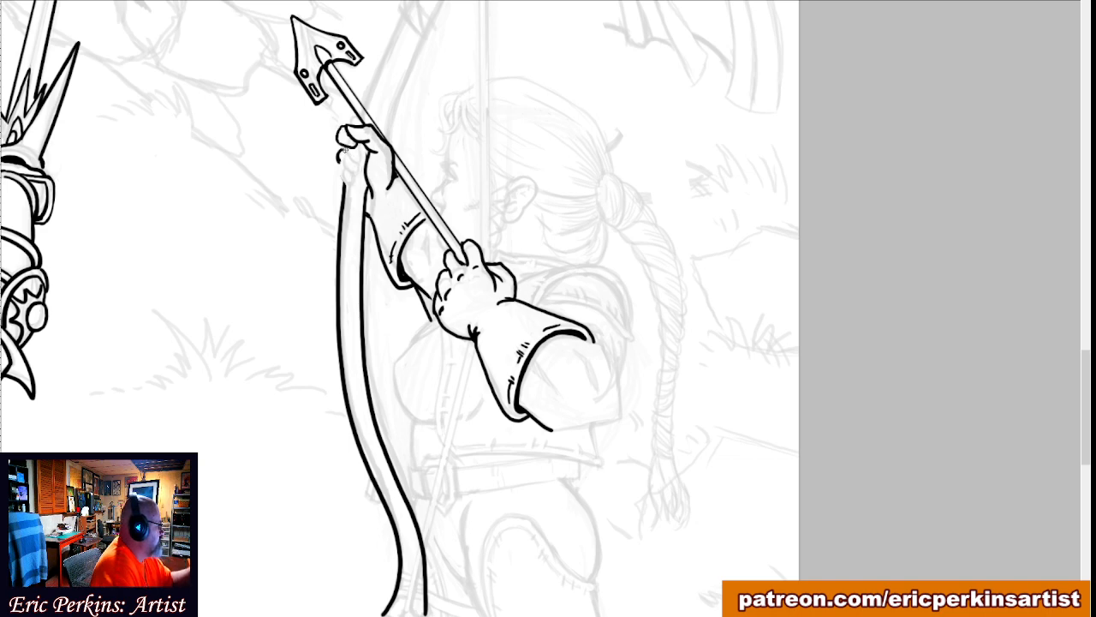
pyautogui.moveTo(347, 150); pyautogui.dragTo(342, 162)
pyautogui.hotkey('ctrl', 'z')
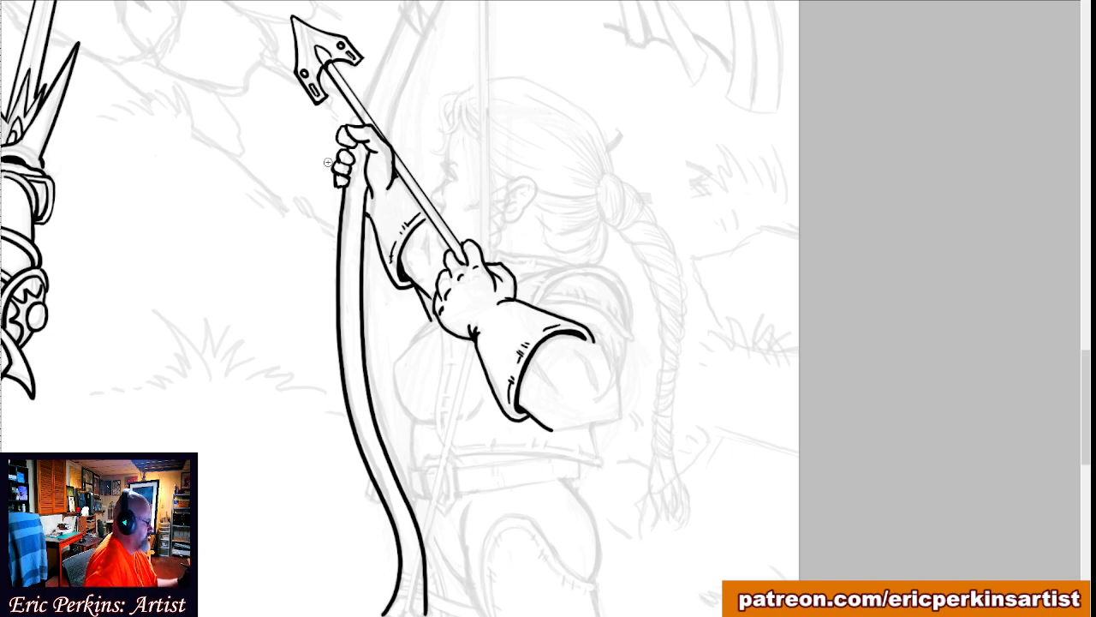
# Ink the lower bowstring as two thin, straight parallel lines between the drawing hand's wrist and the bow's lower tip.
pyautogui.scroll(-3, 325, 392)
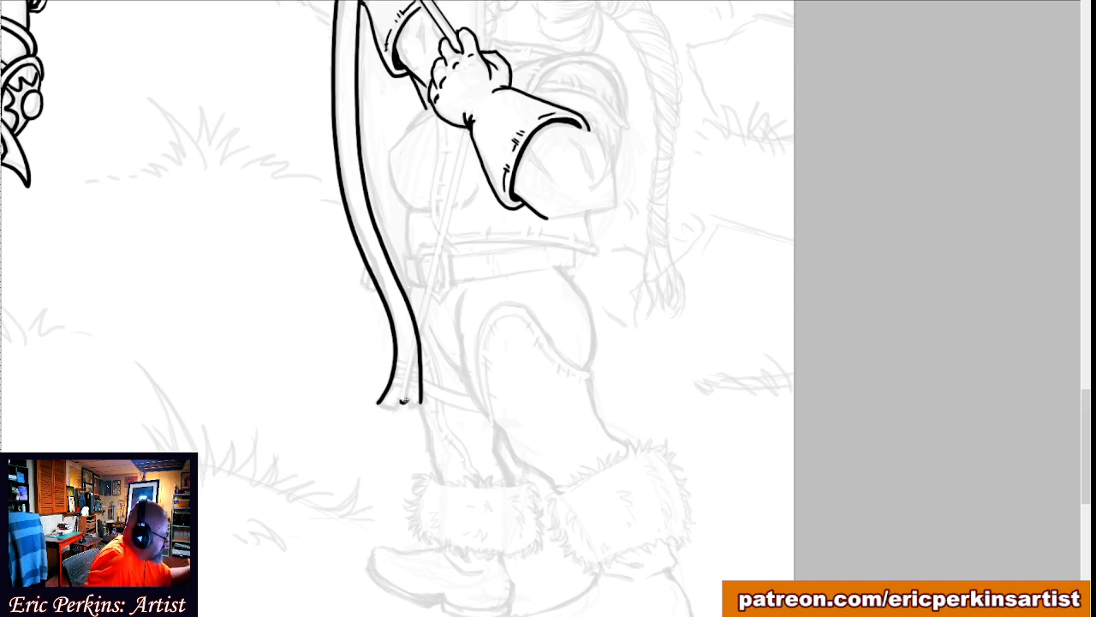
pyautogui.keyDown('shift'); pyautogui.click(471, 129); pyautogui.keyUp('shift')
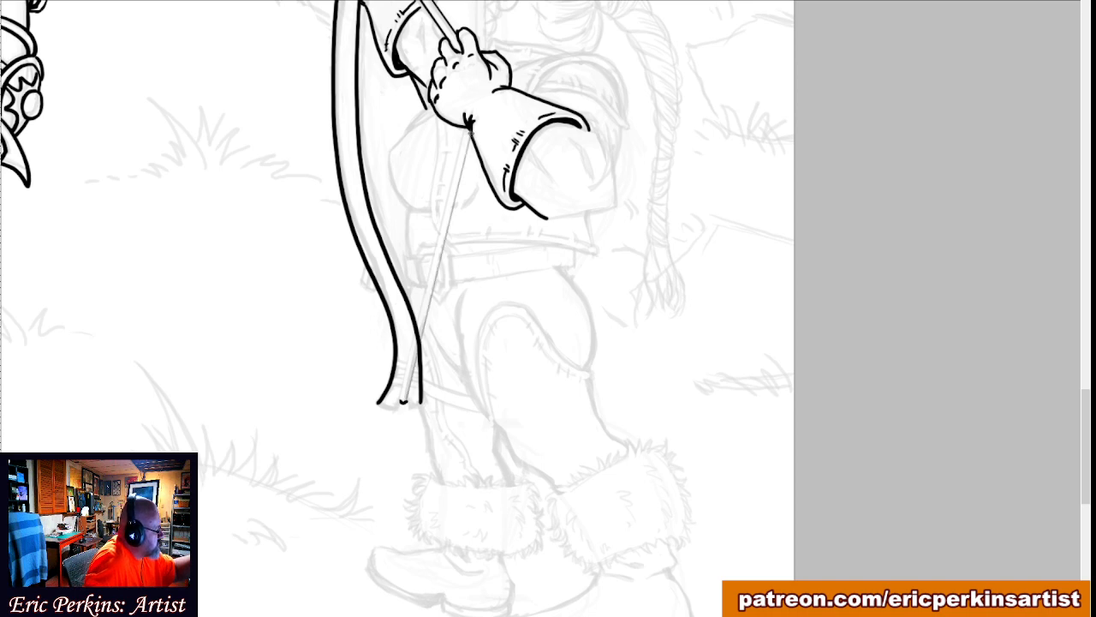
pyautogui.keyDown('shift'); pyautogui.click(403, 401); pyautogui.keyUp('shift')
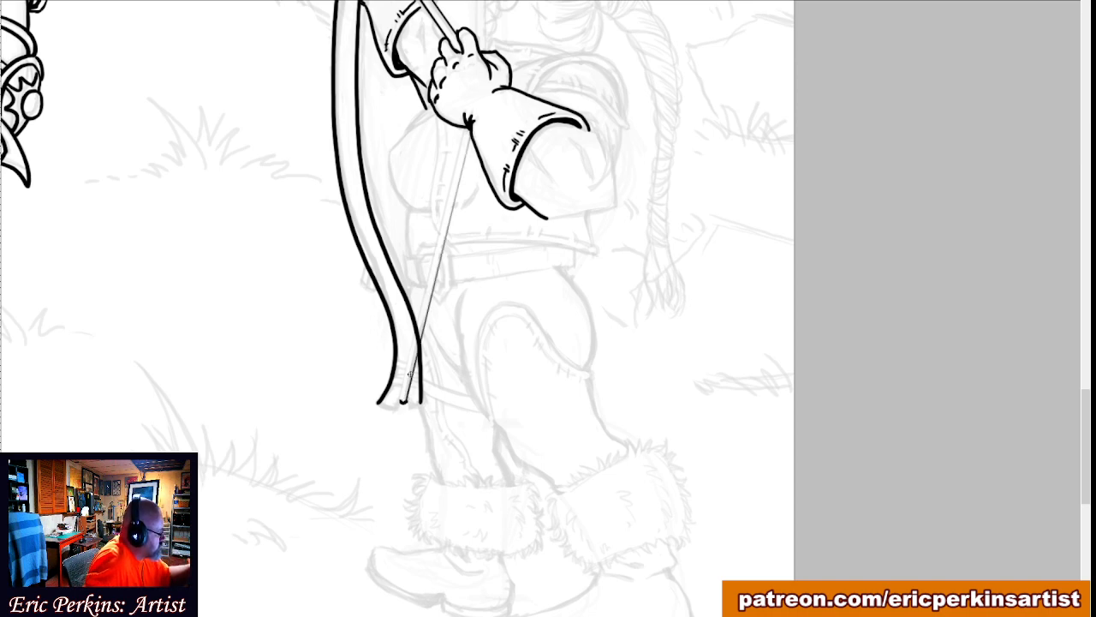
pyautogui.keyDown('shift'); pyautogui.click(469, 133); pyautogui.keyUp('shift')
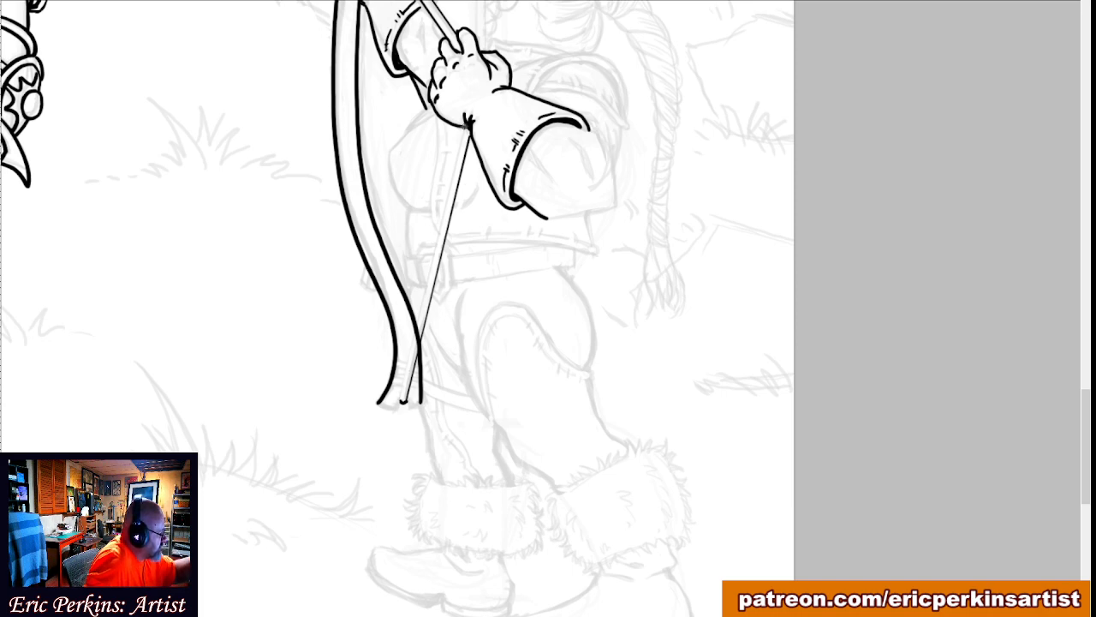
pyautogui.keyDown('shift'); pyautogui.click(401, 396); pyautogui.keyUp('shift')
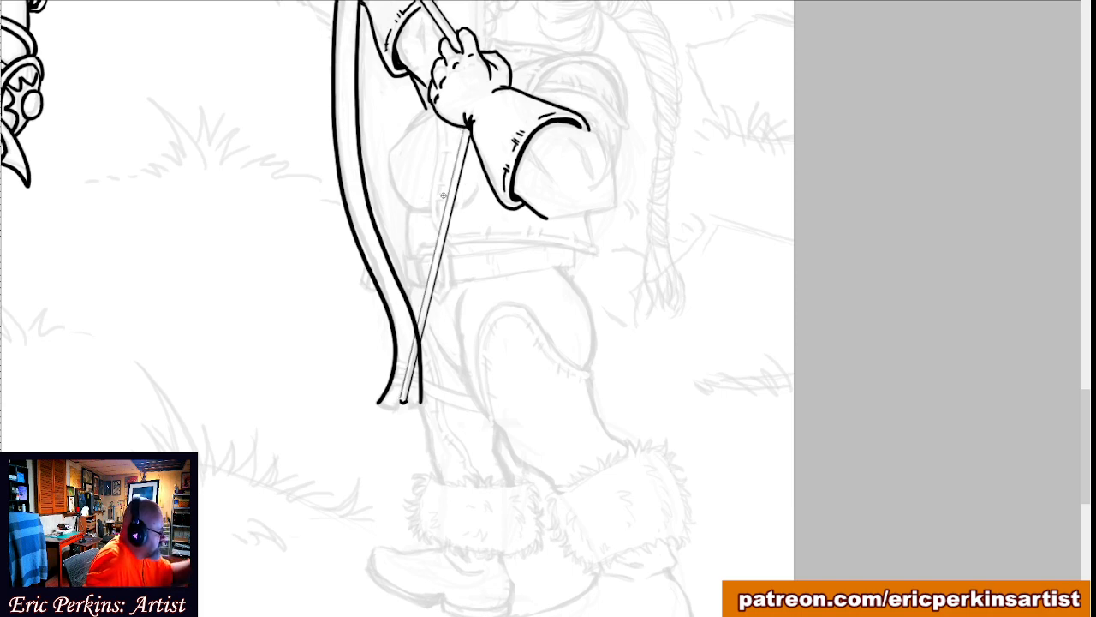
pyautogui.keyDown('shift'); pyautogui.click(467, 120); pyautogui.keyUp('shift')
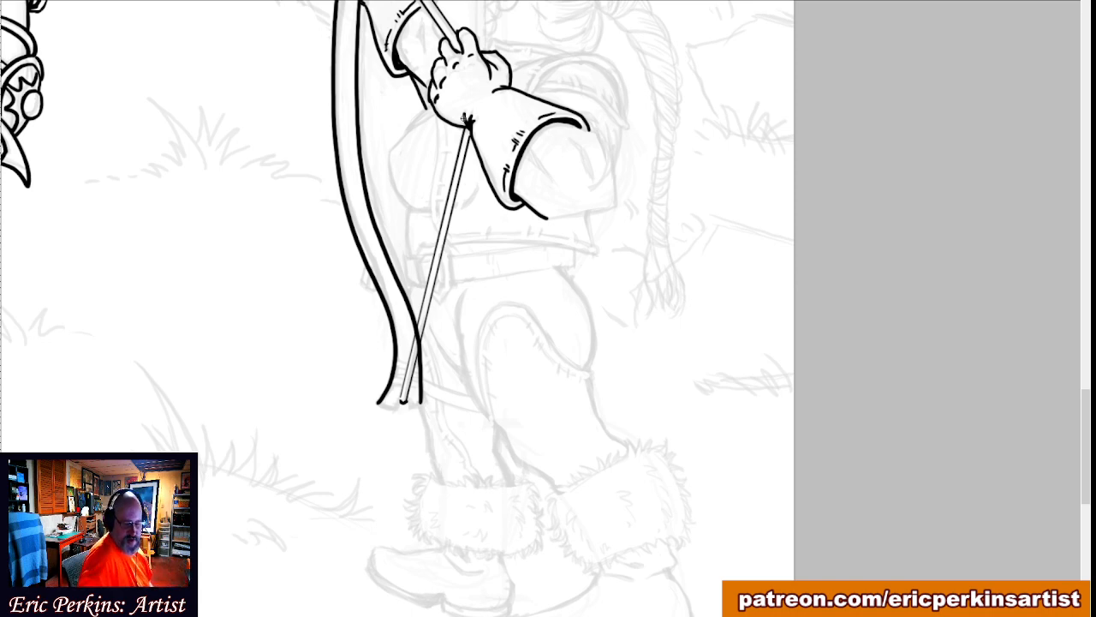
# Rework the bow's lower tip with a wider flared inner edge, erase the old edge, and ink jagged ends on both sides of the string notch.
pyautogui.hotkey('ctrl', '+')
pyautogui.hotkey('ctrl', '+')
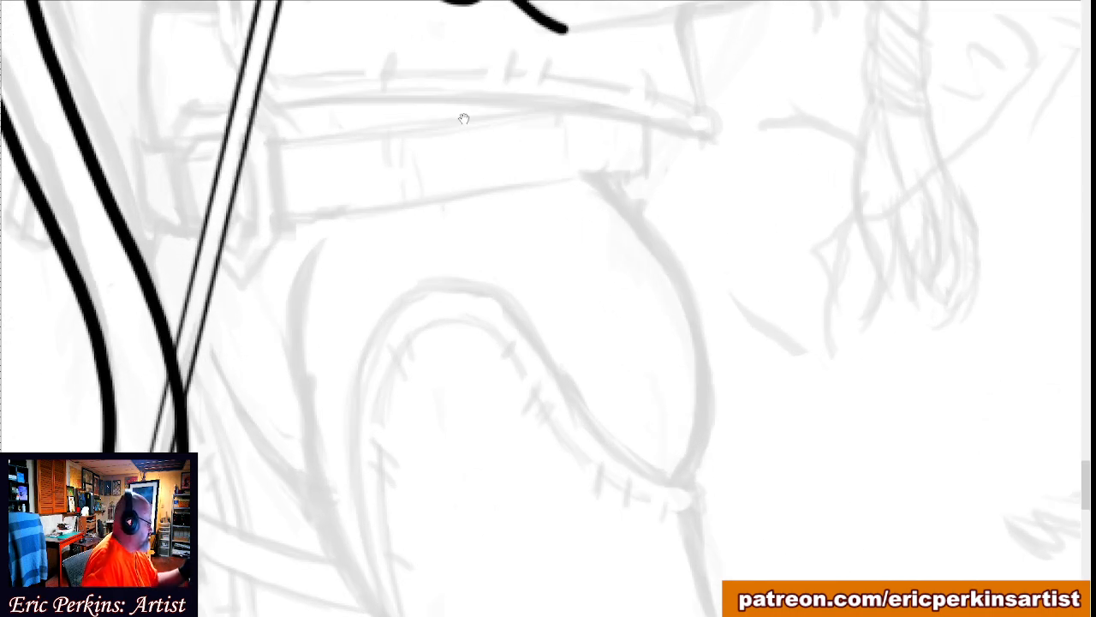
pyautogui.moveTo(462, 118); pyautogui.dragTo(728, 105)
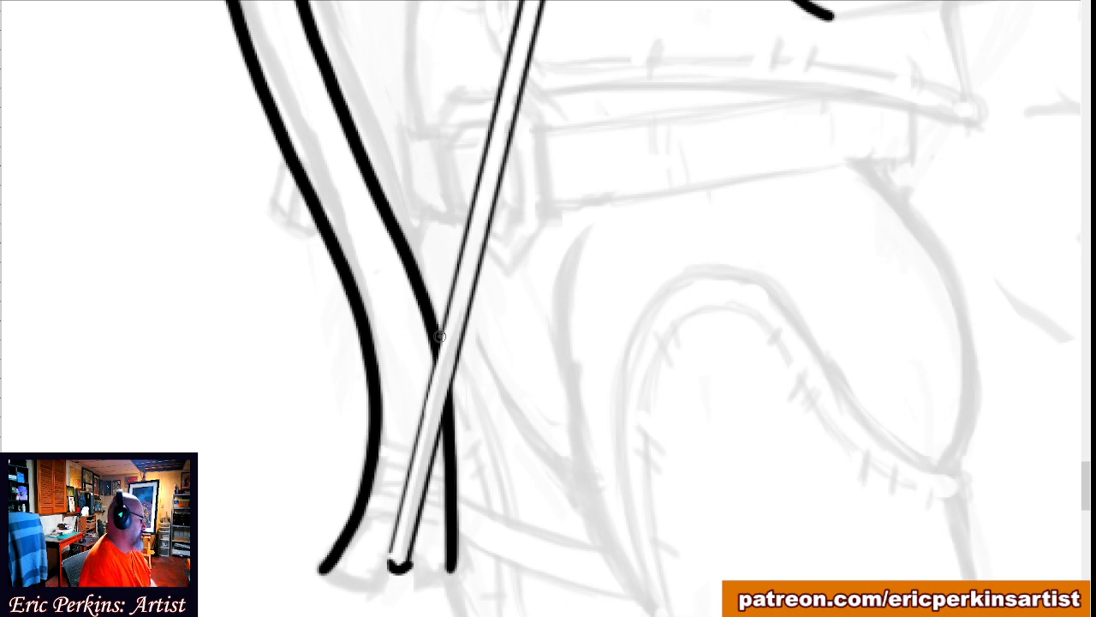
pyautogui.moveTo(306, 543); pyautogui.dragTo(258, 420)
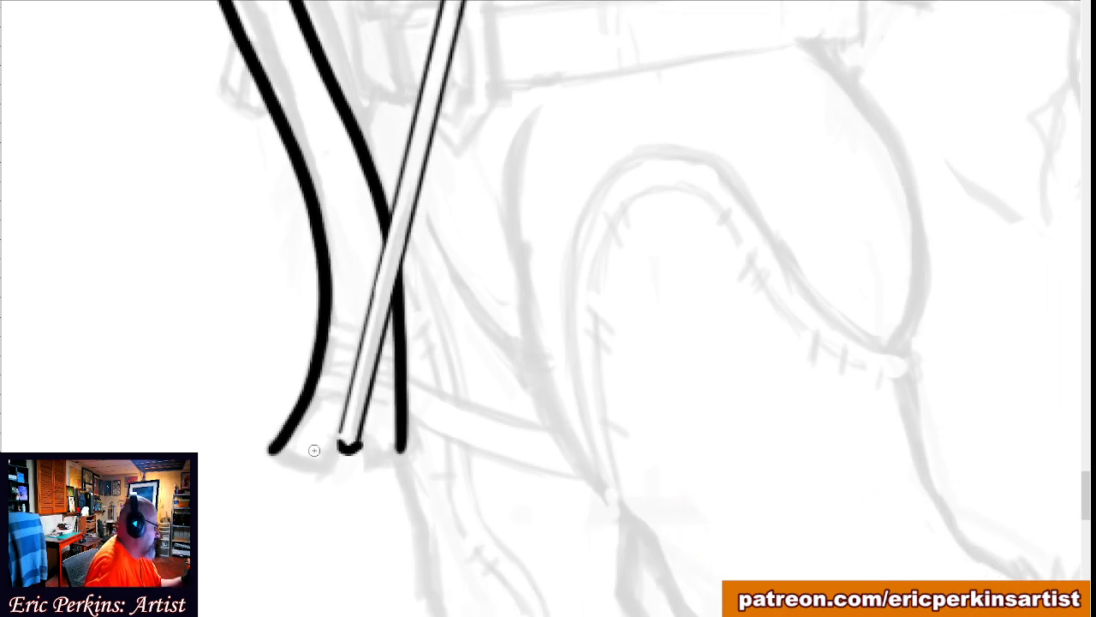
pyautogui.moveTo(403, 343)
pyautogui.mouseDown()
pyautogui.moveTo(408, 403)
pyautogui.moveTo(429, 450)
pyautogui.mouseUp()
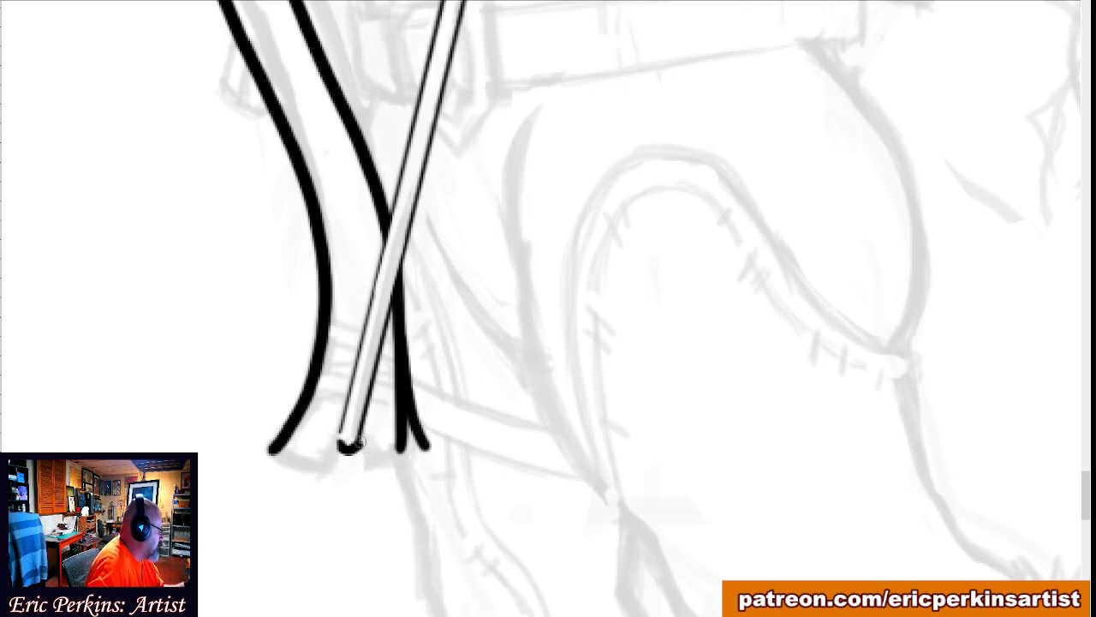
pyautogui.moveTo(362, 451)
pyautogui.mouseDown()
pyautogui.moveTo(364, 465)
pyautogui.moveTo(388, 470)
pyautogui.moveTo(433, 448)
pyautogui.mouseUp()
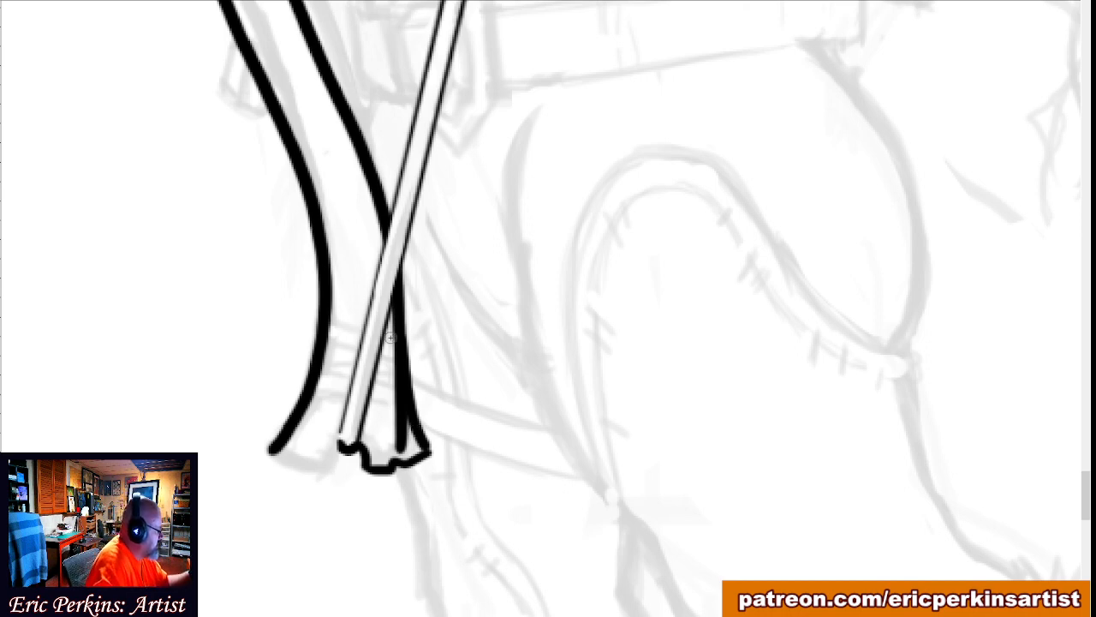
pyautogui.moveTo(390, 337); pyautogui.dragTo(396, 445)
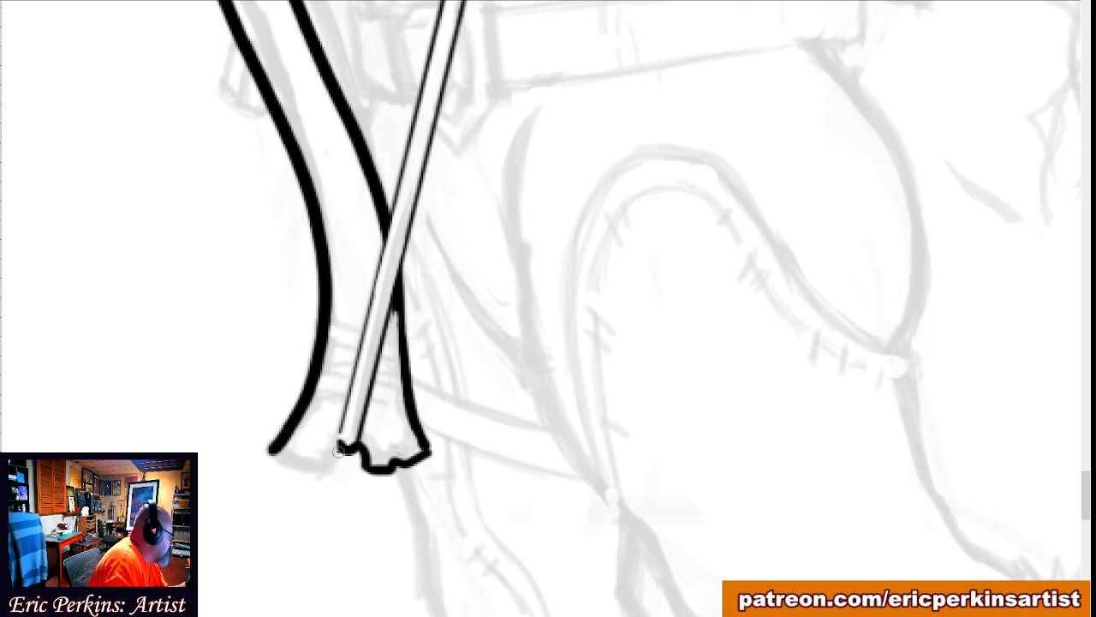
pyautogui.moveTo(339, 444)
pyautogui.mouseDown()
pyautogui.moveTo(330, 474)
pyautogui.moveTo(266, 443)
pyautogui.mouseUp()
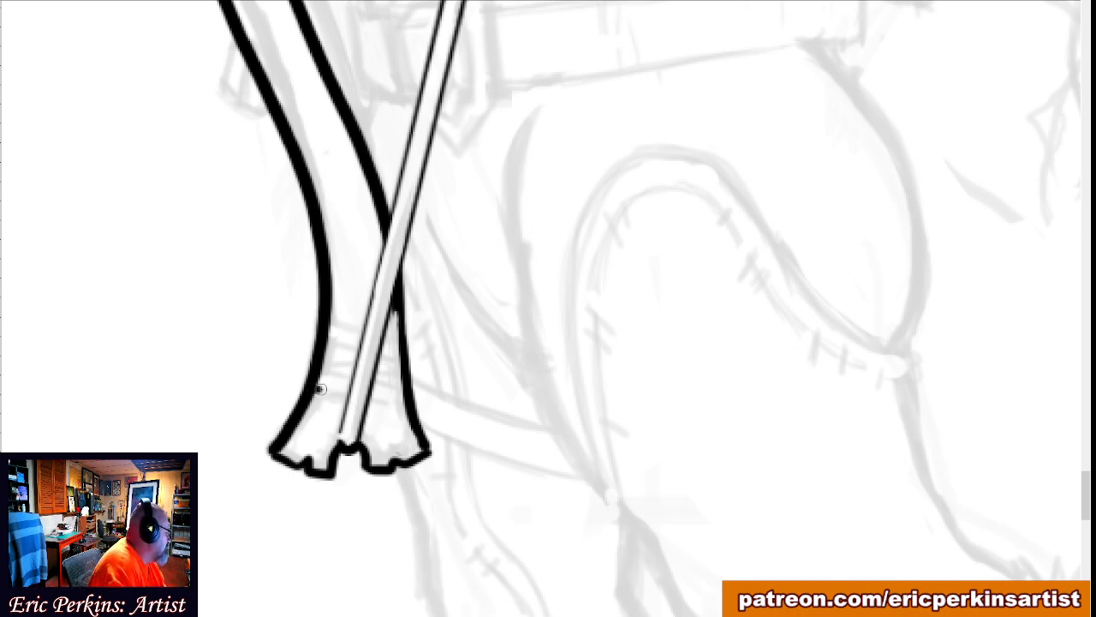
# Ink a rounded cord band around the bow's lower limb just above the flared tip, cleaning out the limb edges inside it.
pyautogui.moveTo(318, 388); pyautogui.dragTo(420, 420)
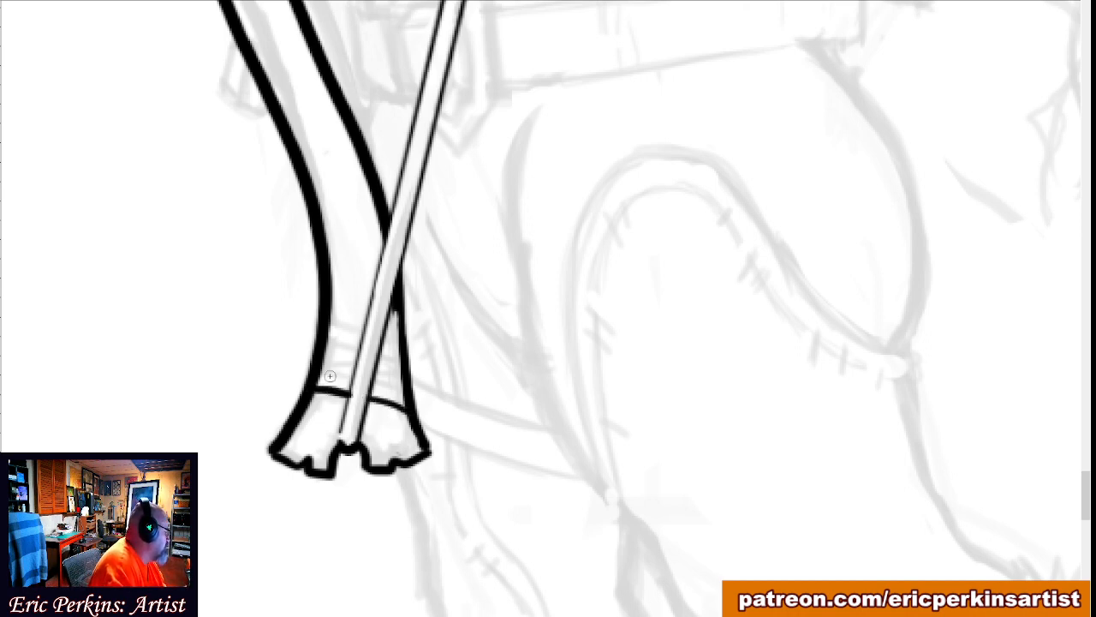
pyautogui.moveTo(316, 373)
pyautogui.mouseDown()
pyautogui.moveTo(395, 389)
pyautogui.moveTo(420, 418)
pyautogui.mouseUp()
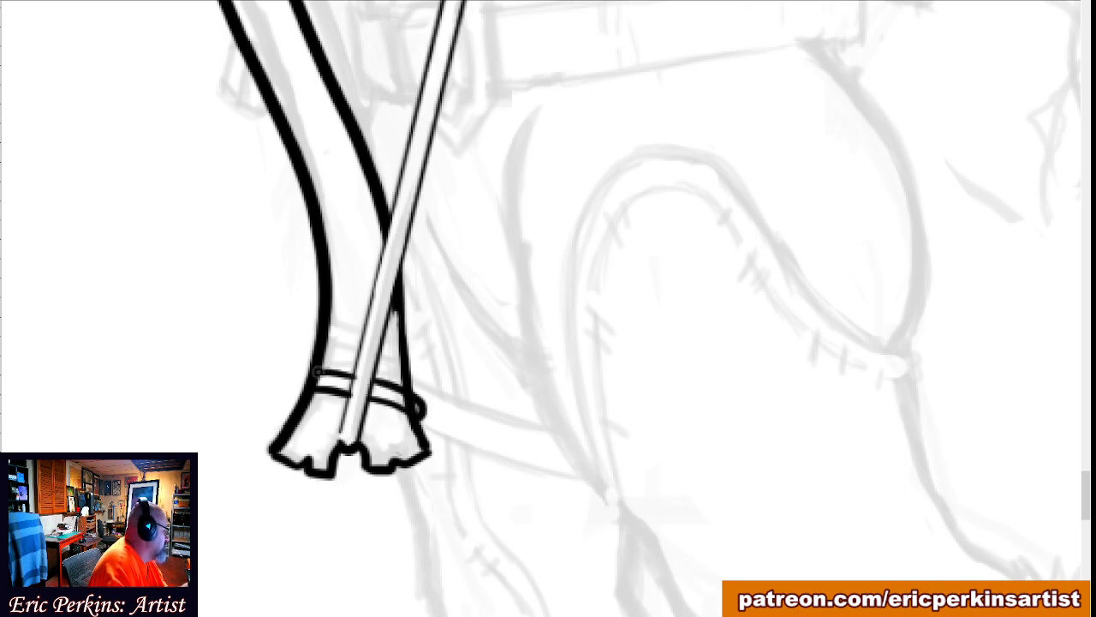
pyautogui.moveTo(317, 372)
pyautogui.mouseDown()
pyautogui.moveTo(298, 378)
pyautogui.moveTo(305, 394)
pyautogui.moveTo(304, 381)
pyautogui.mouseUp()
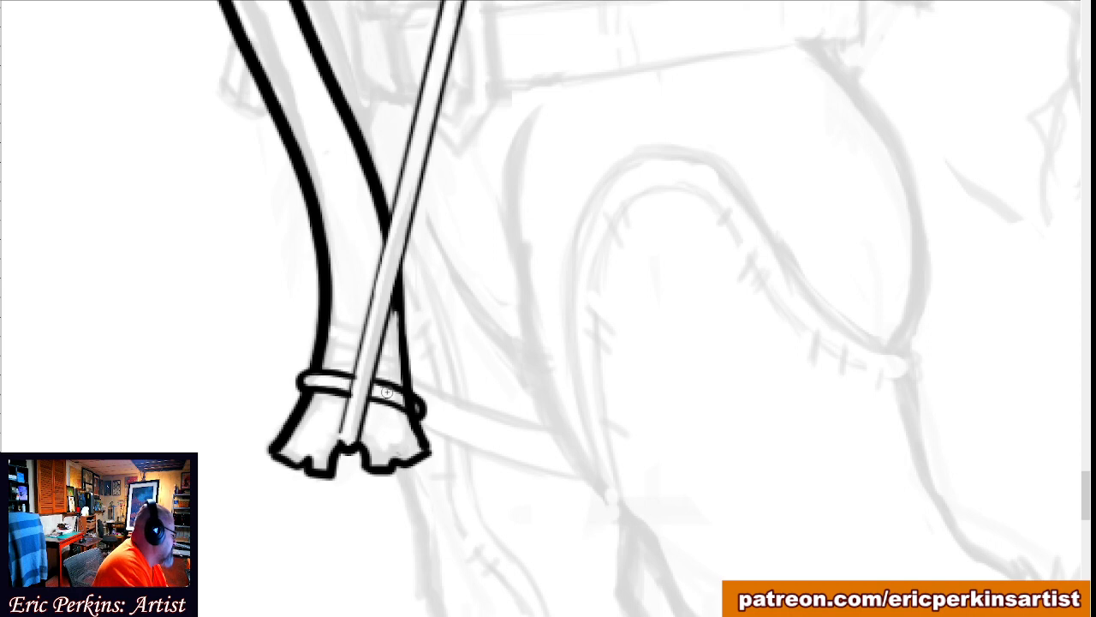
pyautogui.moveTo(390, 393)
pyautogui.mouseDown()
pyautogui.moveTo(411, 402)
pyautogui.moveTo(376, 385)
pyautogui.mouseUp()
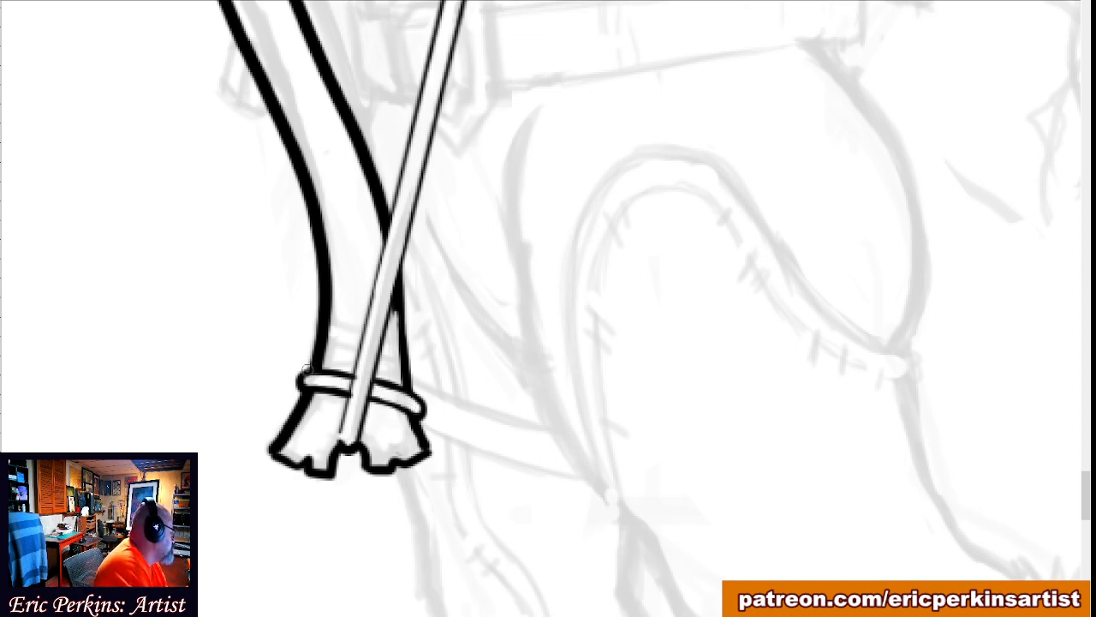
# Ink the crisscrossing cord wraps above the lower band, passing behind the bowstring and looping around both edges of the limb.
pyautogui.moveTo(315, 365); pyautogui.dragTo(355, 356)
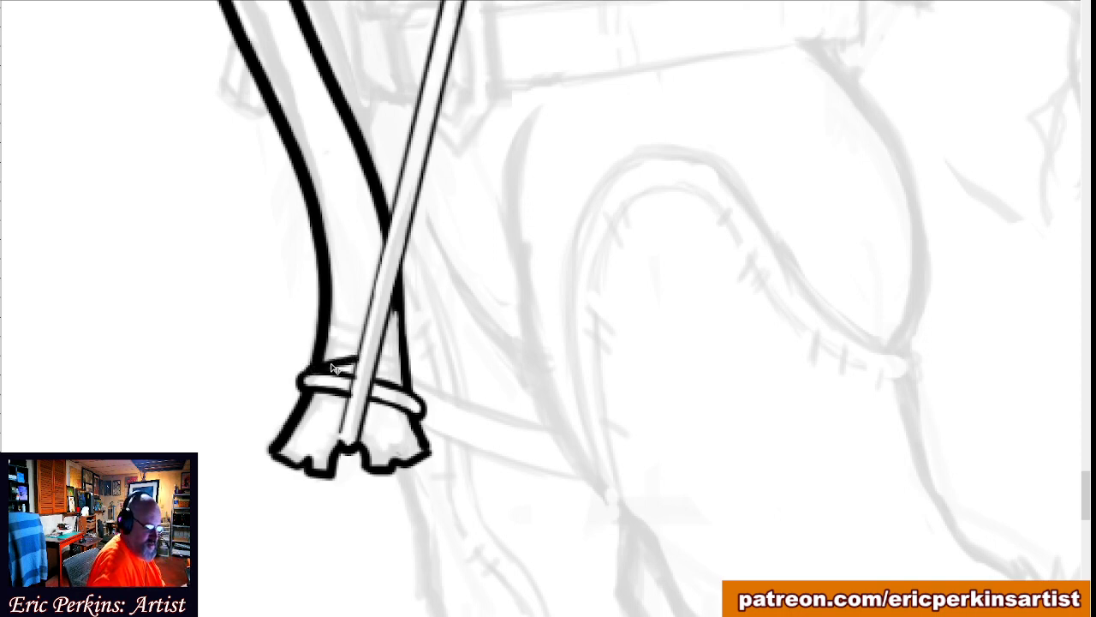
pyautogui.hotkey('ctrl', 'z')
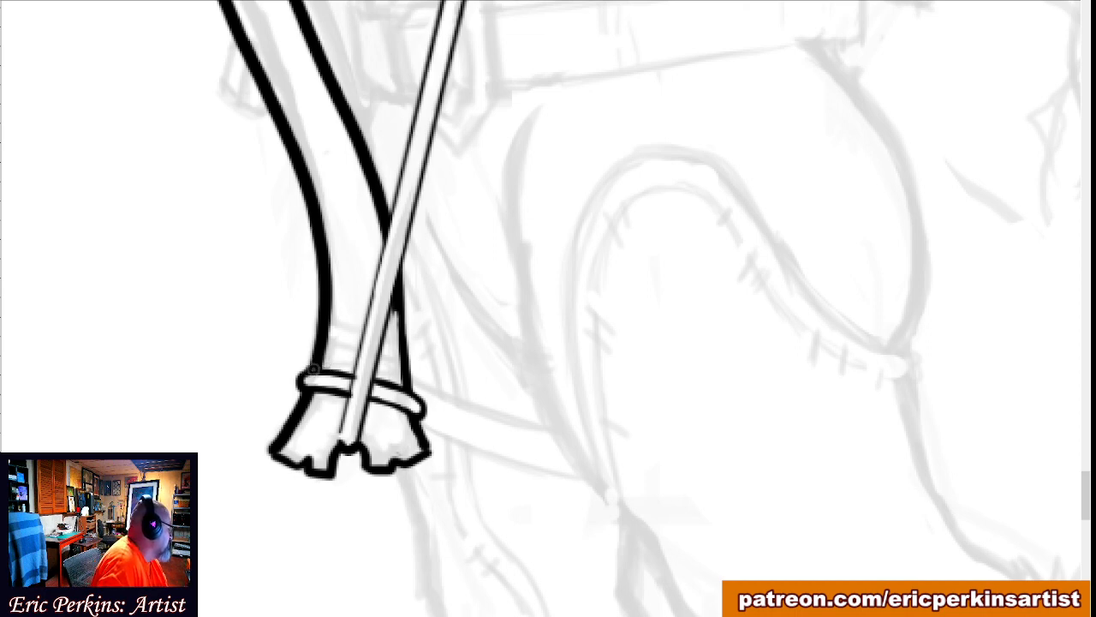
pyautogui.moveTo(311, 369); pyautogui.dragTo(352, 354)
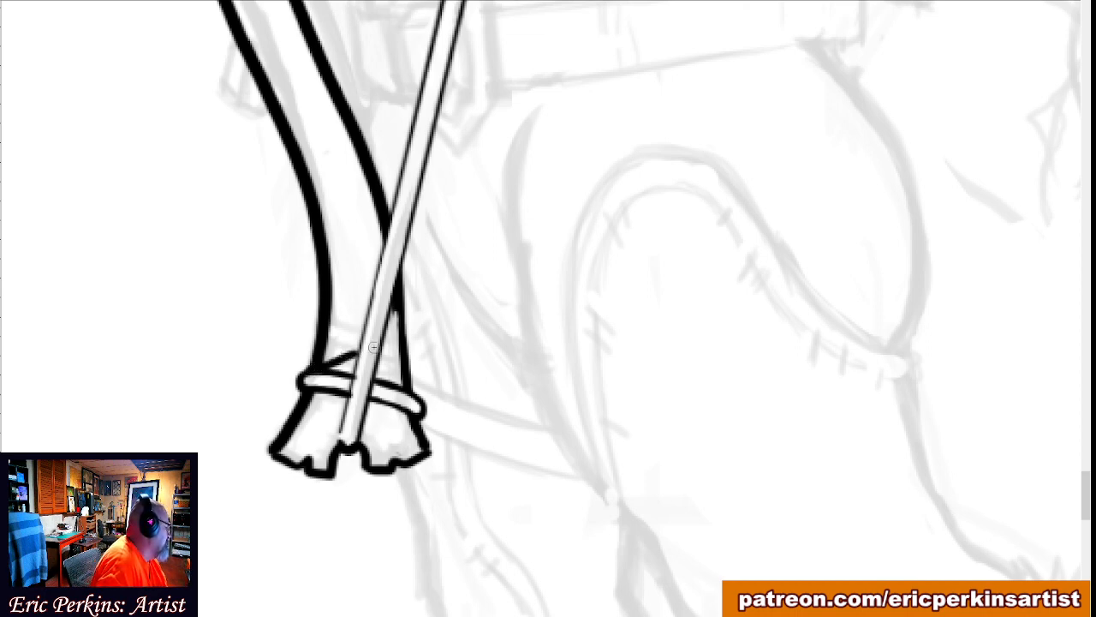
pyautogui.moveTo(382, 346)
pyautogui.mouseDown()
pyautogui.moveTo(415, 343)
pyautogui.moveTo(399, 359)
pyautogui.mouseUp()
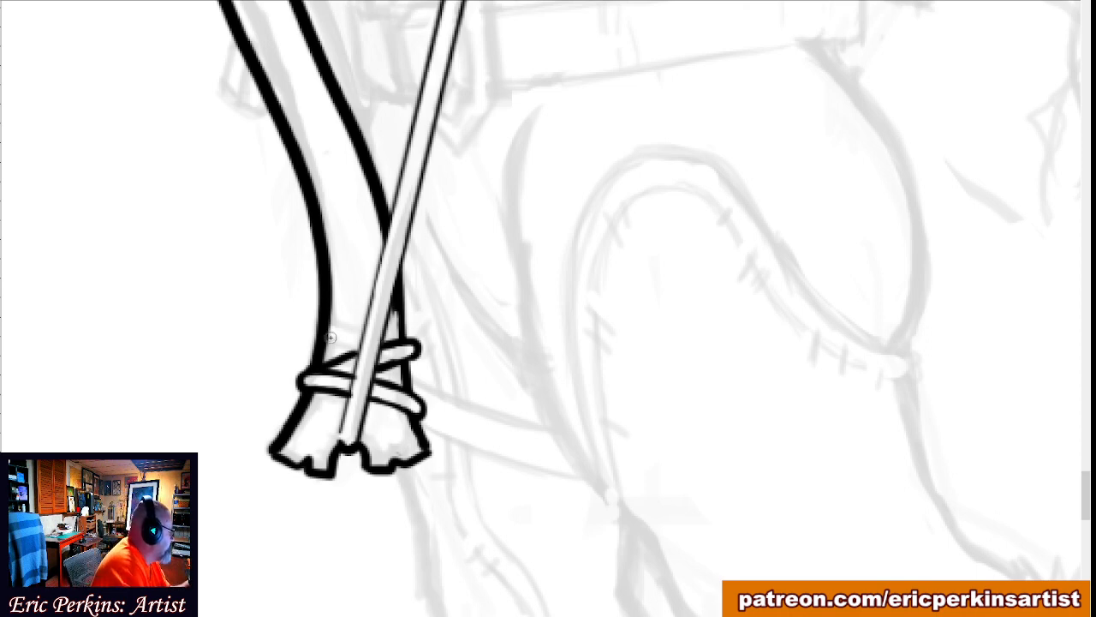
pyautogui.moveTo(320, 334); pyautogui.dragTo(351, 350)
pyautogui.moveTo(324, 313)
pyautogui.mouseDown()
pyautogui.moveTo(363, 332)
pyautogui.moveTo(312, 316)
pyautogui.moveTo(319, 330)
pyautogui.mouseUp()
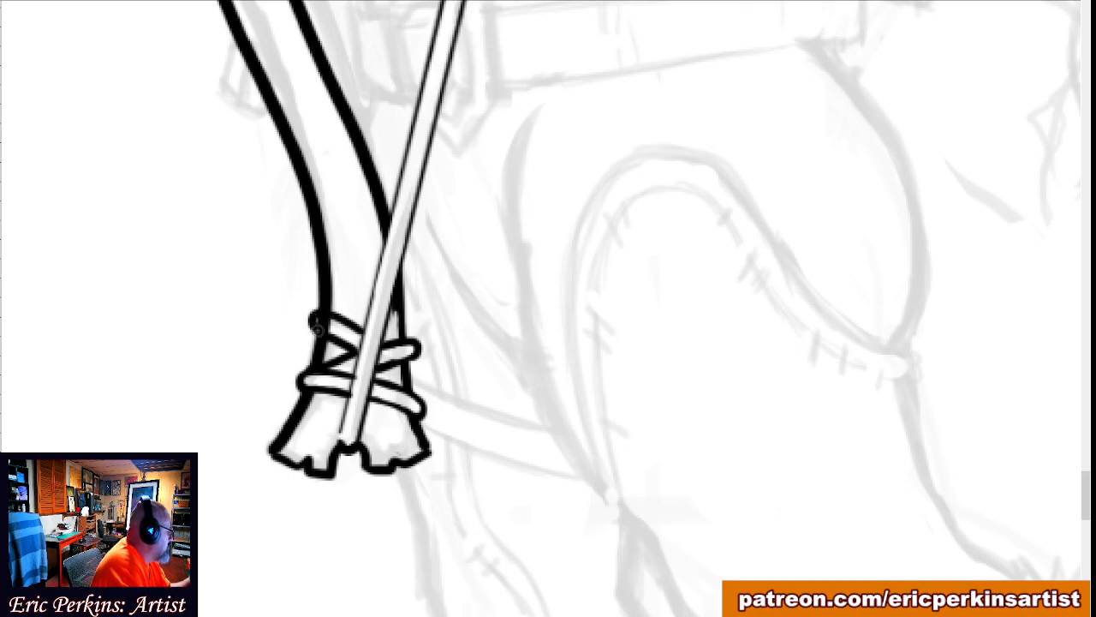
pyautogui.moveTo(401, 361); pyautogui.dragTo(413, 394)
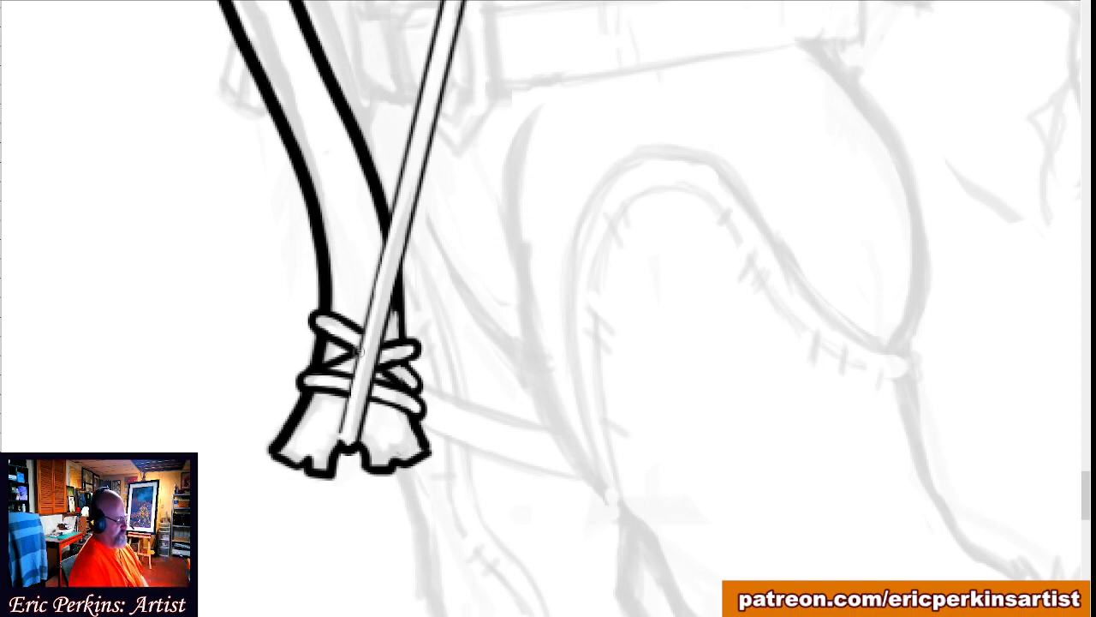
# Ink the upper bowstring with a short end cap at the bow's upper tip and two straight parallel lines down to the drawing hand.
pyautogui.hotkey('ctrl', '0')
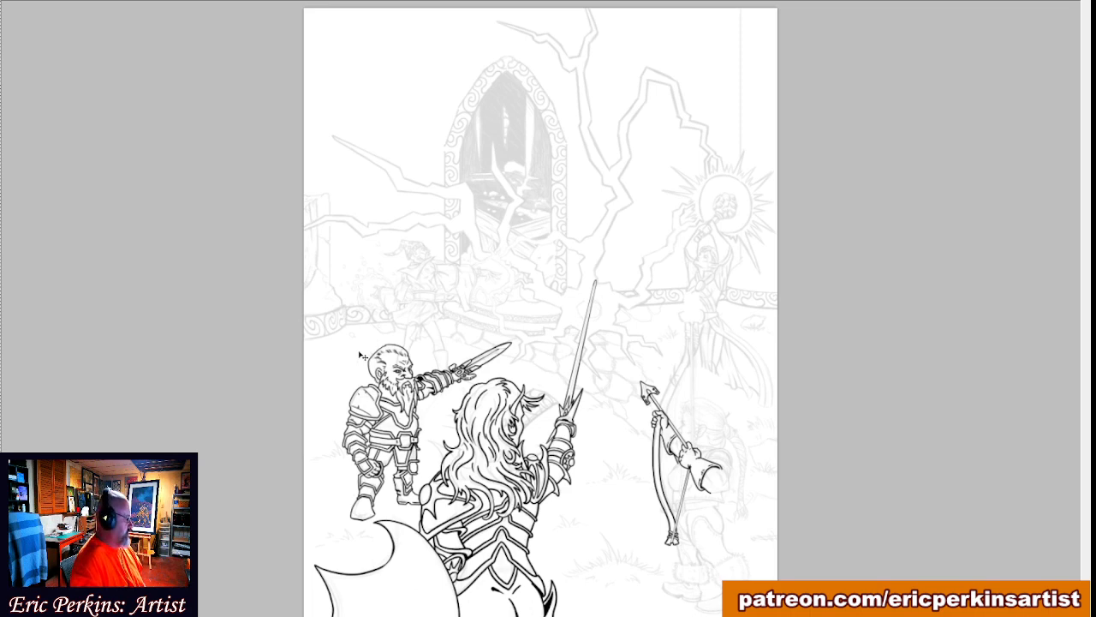
pyautogui.hotkey('ctrl', '+')
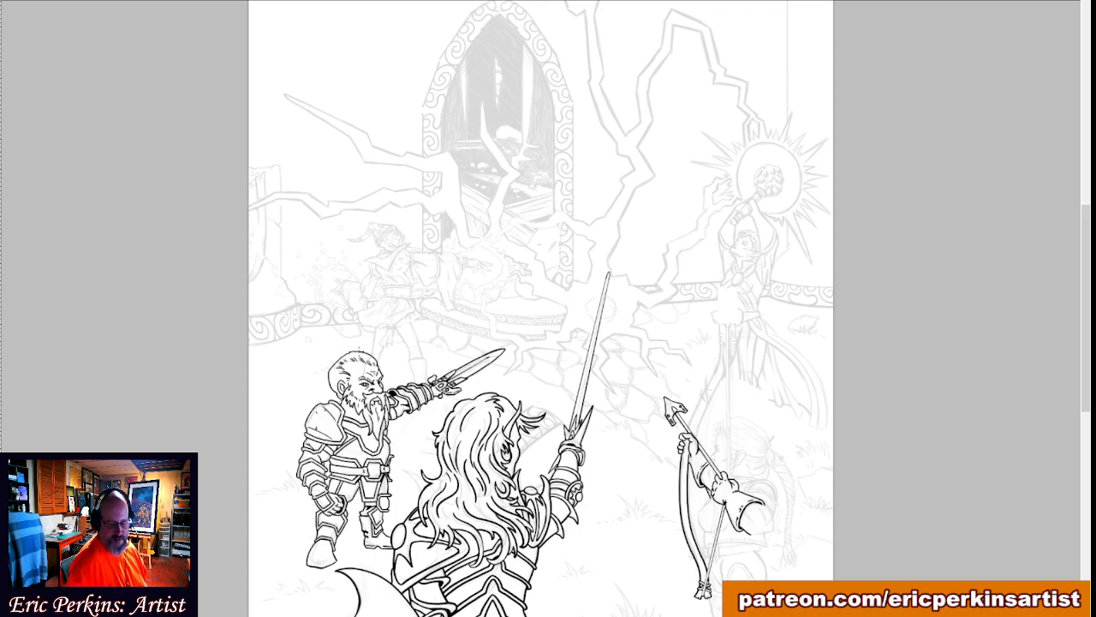
pyautogui.scroll(5, 359, 351)
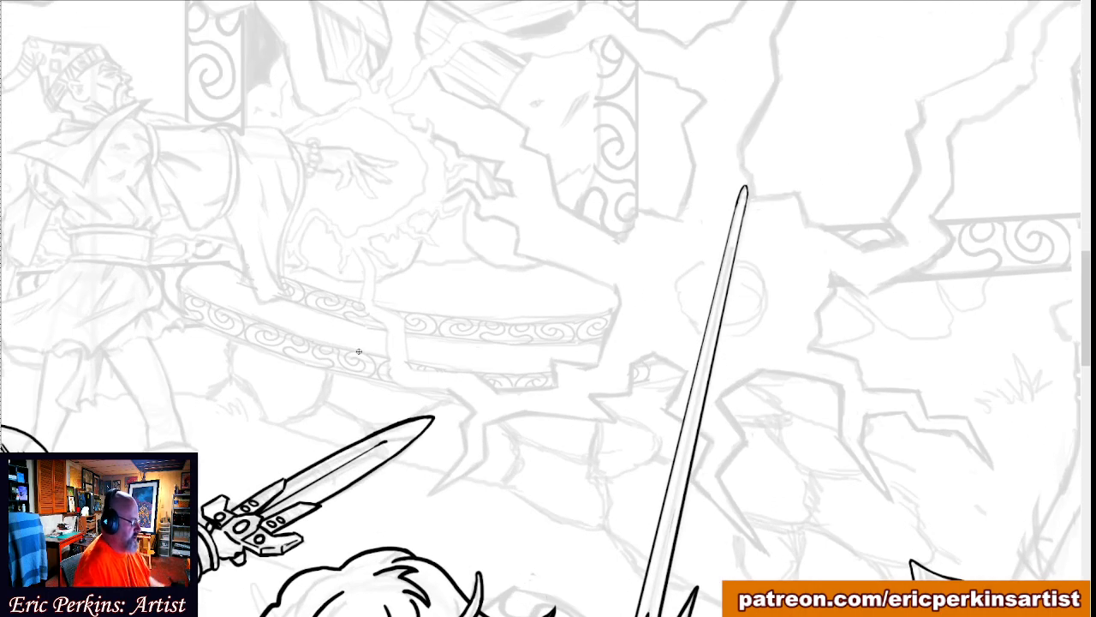
pyautogui.moveTo(766, 437); pyautogui.dragTo(347, 457)
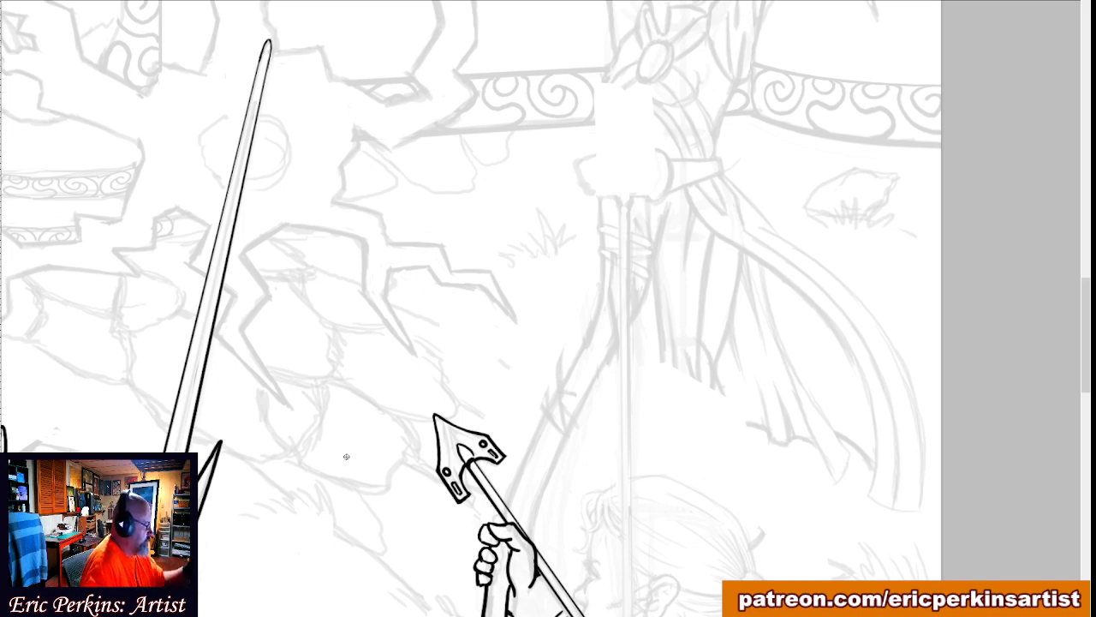
pyautogui.moveTo(565, 277); pyautogui.dragTo(466, 229)
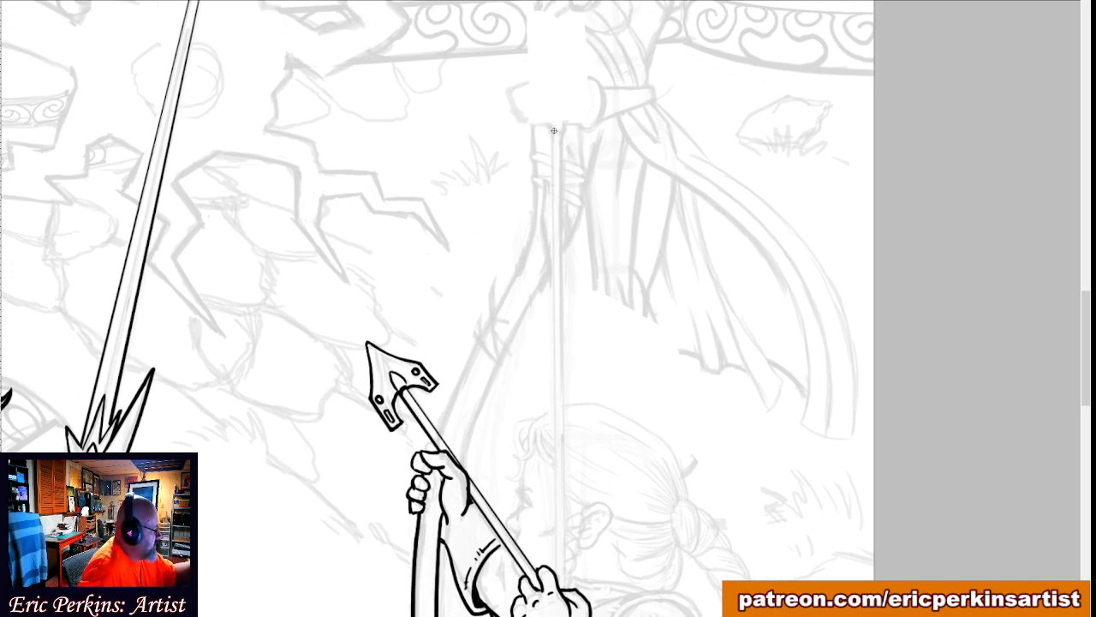
pyautogui.moveTo(554, 130); pyautogui.dragTo(551, 129)
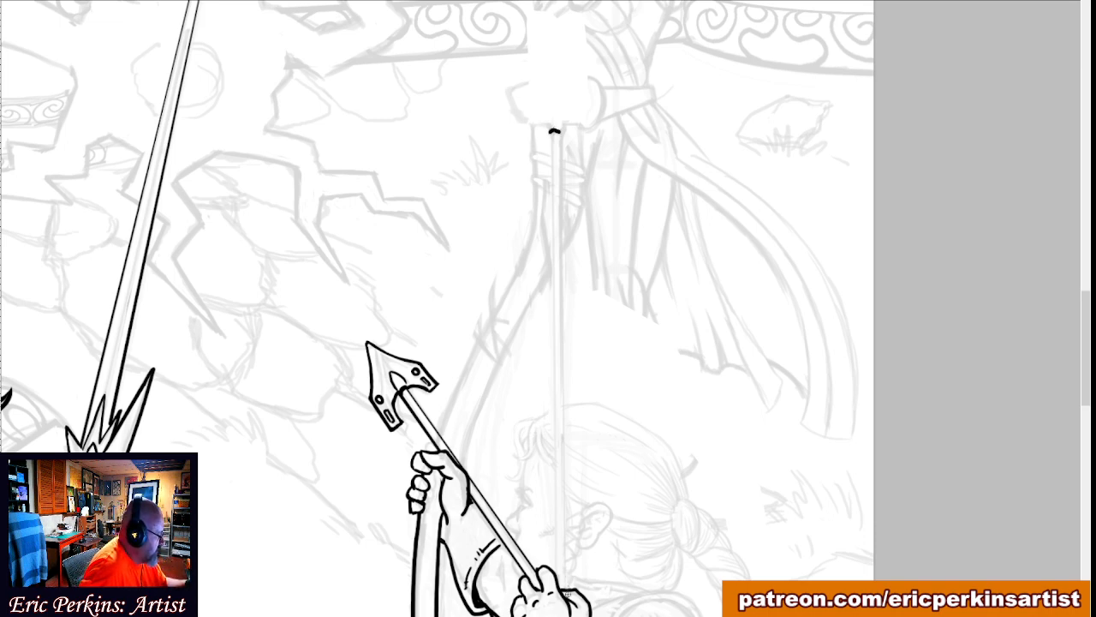
pyautogui.keyDown('shift'); pyautogui.click(563, 575); pyautogui.keyUp('shift')
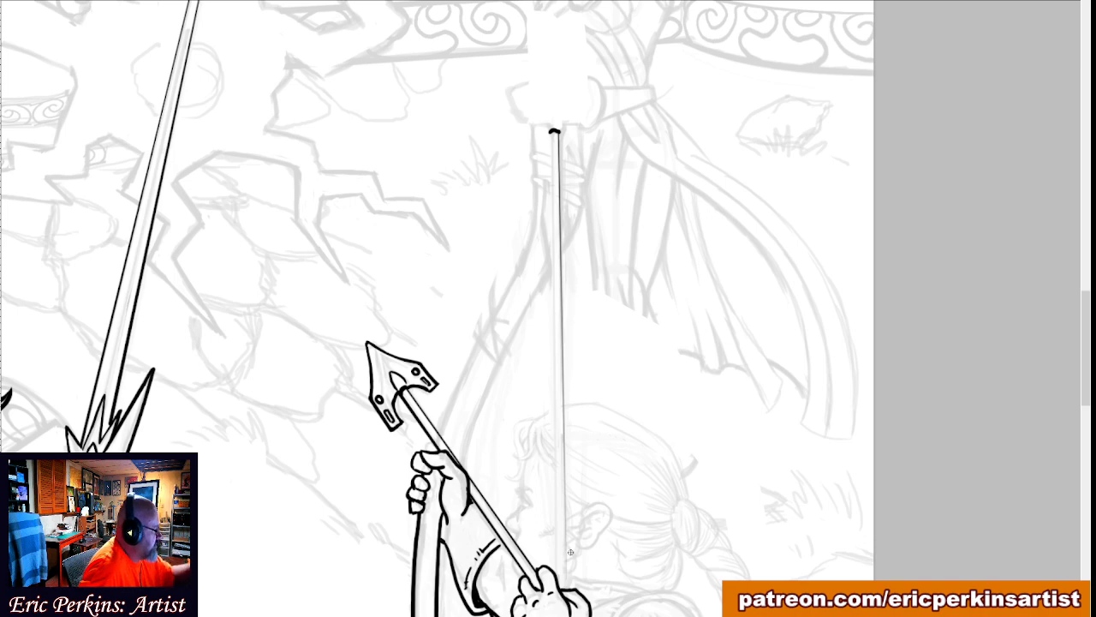
pyautogui.keyDown('shift'); pyautogui.click(555, 130); pyautogui.keyUp('shift')
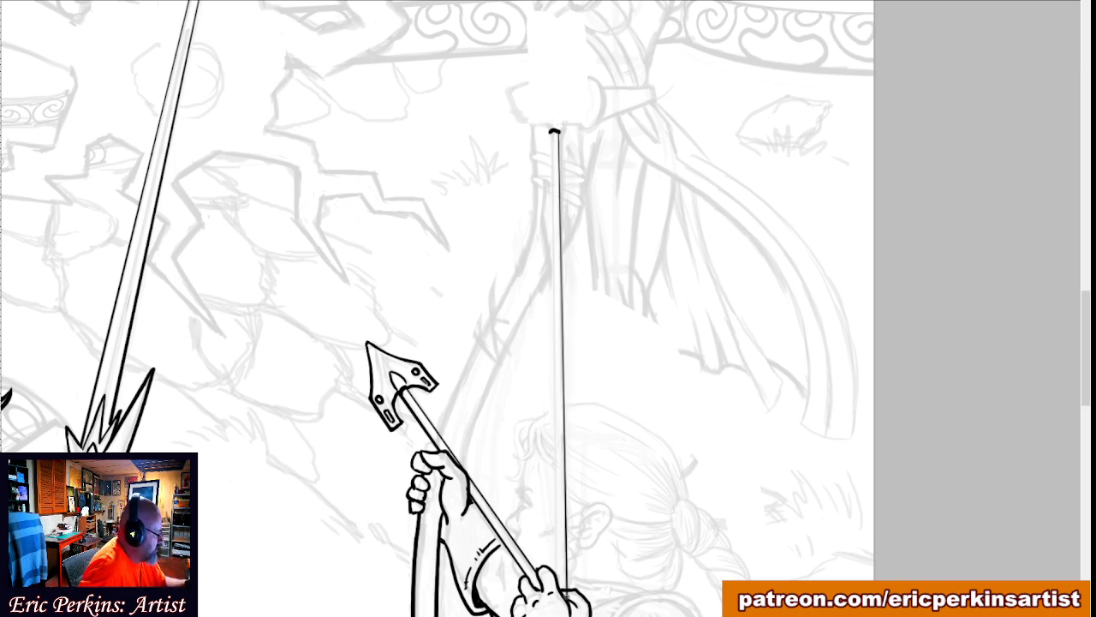
pyautogui.keyDown('shift'); pyautogui.click(566, 584); pyautogui.keyUp('shift')
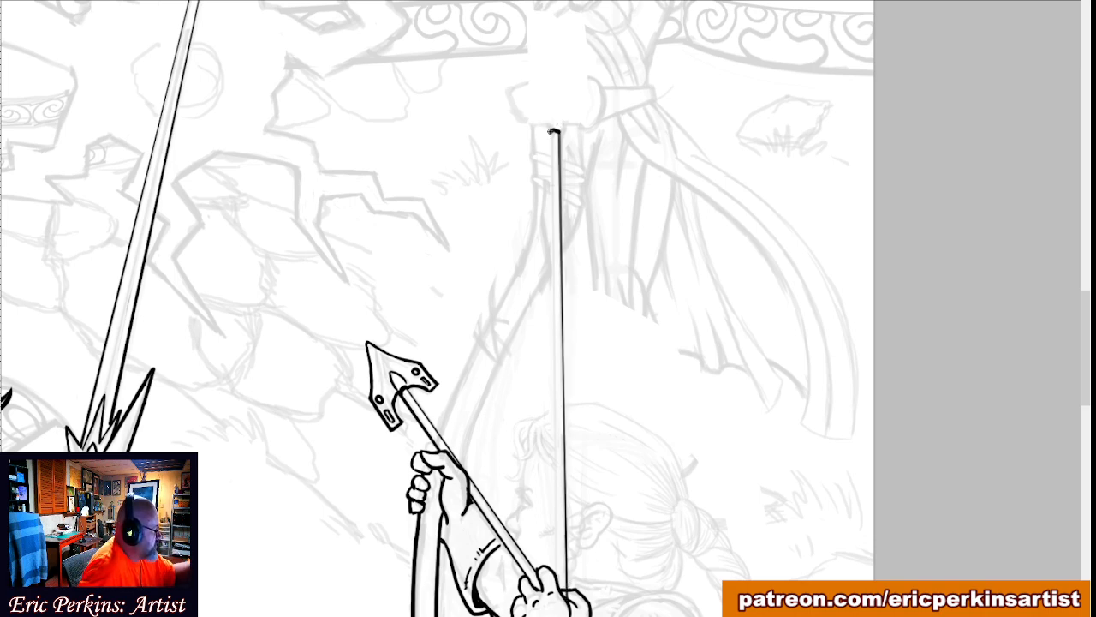
pyautogui.keyDown('shift'); pyautogui.click(558, 575); pyautogui.keyUp('shift')
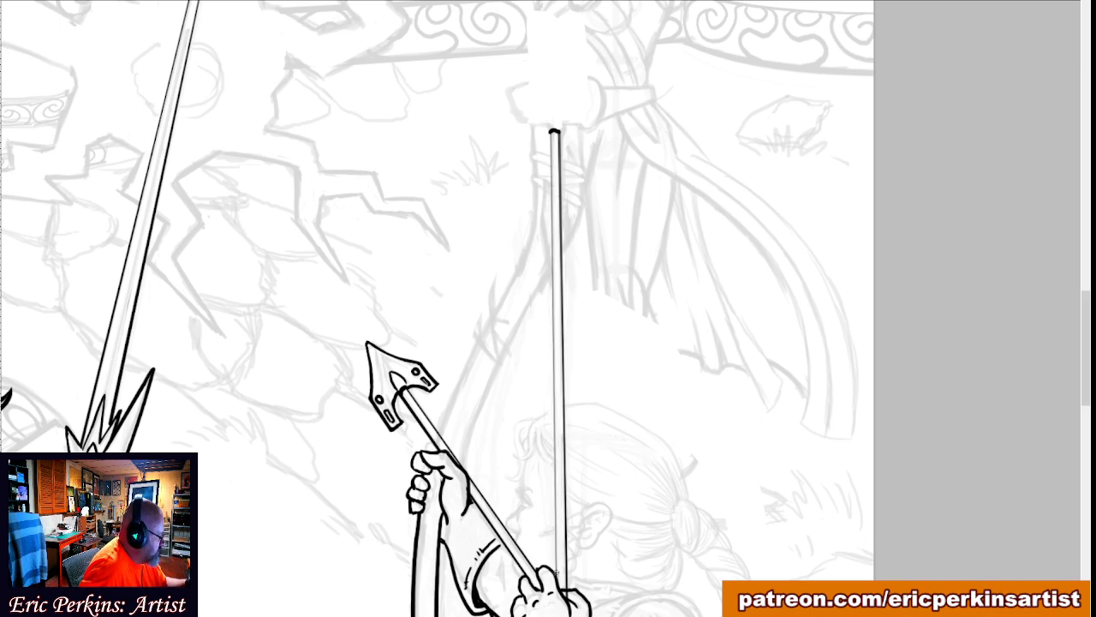
pyautogui.keyDown('shift'); pyautogui.click(551, 133); pyautogui.keyUp('shift')
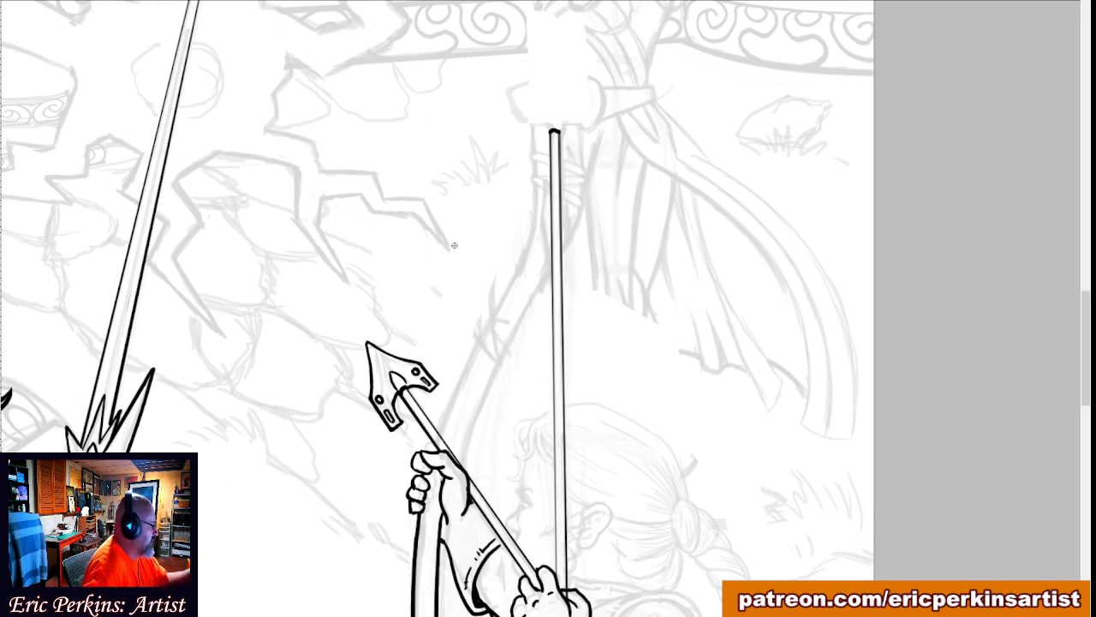
pyautogui.moveTo(453, 252); pyautogui.dragTo(420, 339)
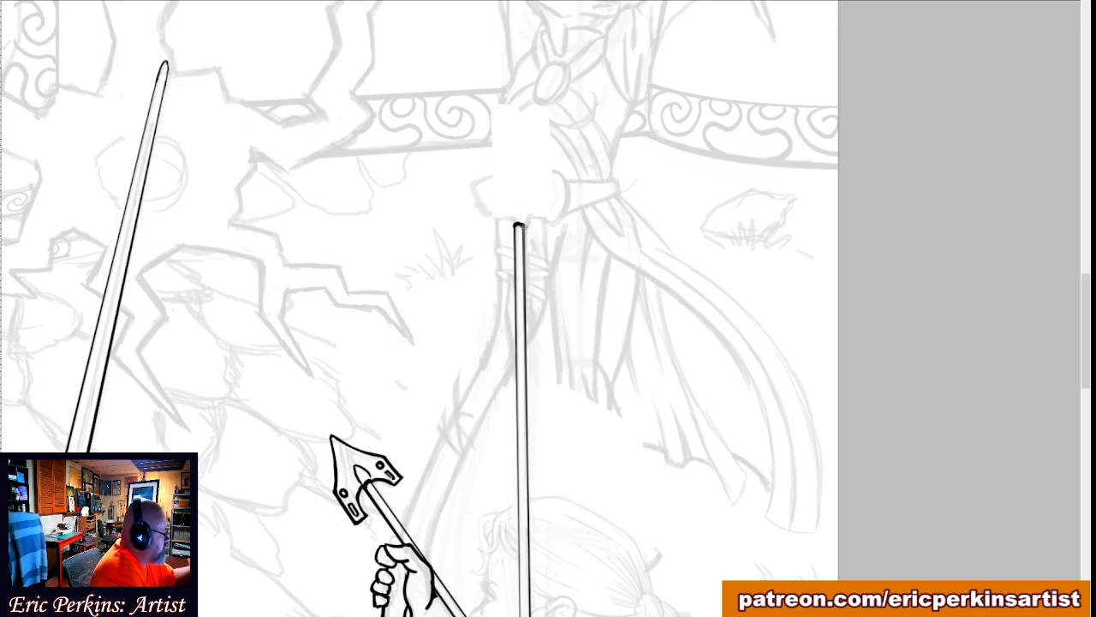
# Ink a small U-shaped string notch around the bowstring's end cap at the bow's upper tip.
pyautogui.moveTo(518, 224)
pyautogui.mouseDown()
pyautogui.moveTo(528, 216)
pyautogui.moveTo(509, 218)
pyautogui.mouseUp()
pyautogui.hotkey('ctrl', 'z')
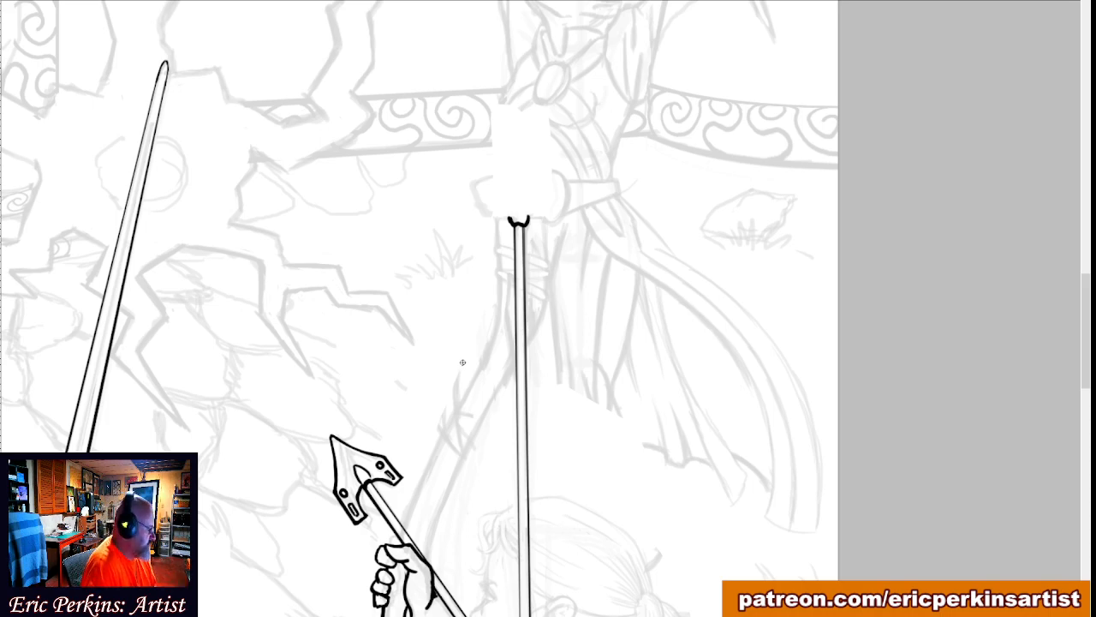
pyautogui.hotkey('ctrl', '0')
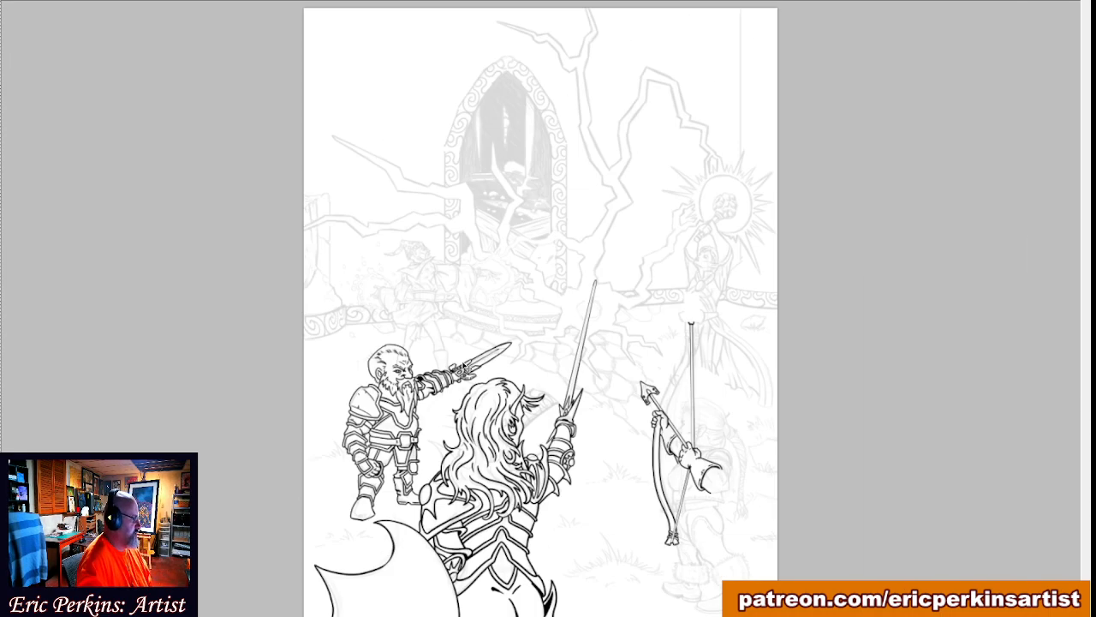
# Ink the outer edge of the bow's upper limb as one smooth curve from the flared tip down to the gripping hand.
pyautogui.hotkey('ctrl', '+')
pyautogui.hotkey('ctrl', '+')
pyautogui.hotkey('ctrl', '-')
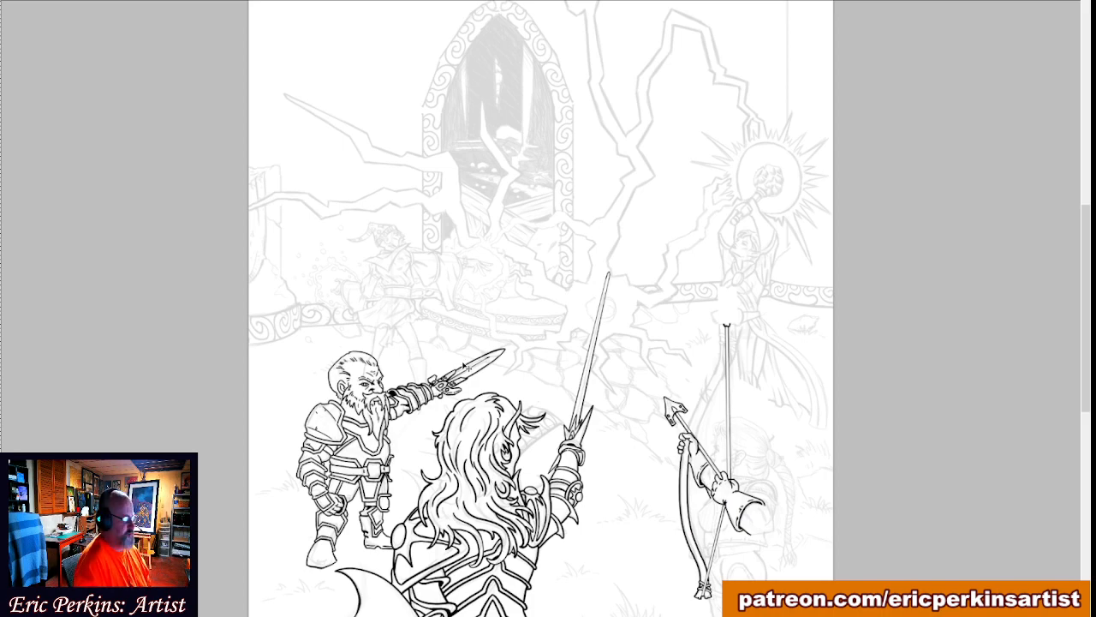
pyautogui.hotkey('ctrl', '+')
pyautogui.hotkey('ctrl', '+')
pyautogui.hotkey('ctrl', '+')
pyautogui.moveTo(715, 418)
pyautogui.mouseDown()
pyautogui.moveTo(307, 382)
pyautogui.moveTo(238, 392)
pyautogui.mouseUp()
pyautogui.moveTo(506, 433)
pyautogui.mouseDown()
pyautogui.moveTo(427, 464)
pyautogui.moveTo(460, 225)
pyautogui.moveTo(448, 280)
pyautogui.mouseUp()
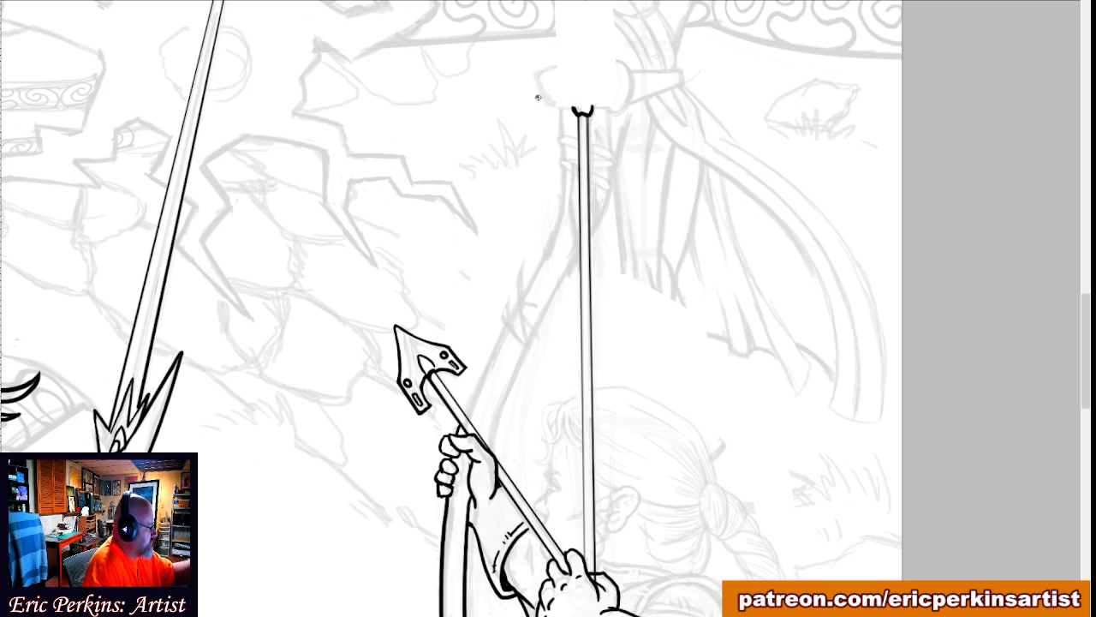
pyautogui.moveTo(538, 97)
pyautogui.mouseDown()
pyautogui.moveTo(565, 174)
pyautogui.moveTo(556, 234)
pyautogui.moveTo(469, 398)
pyautogui.mouseUp()
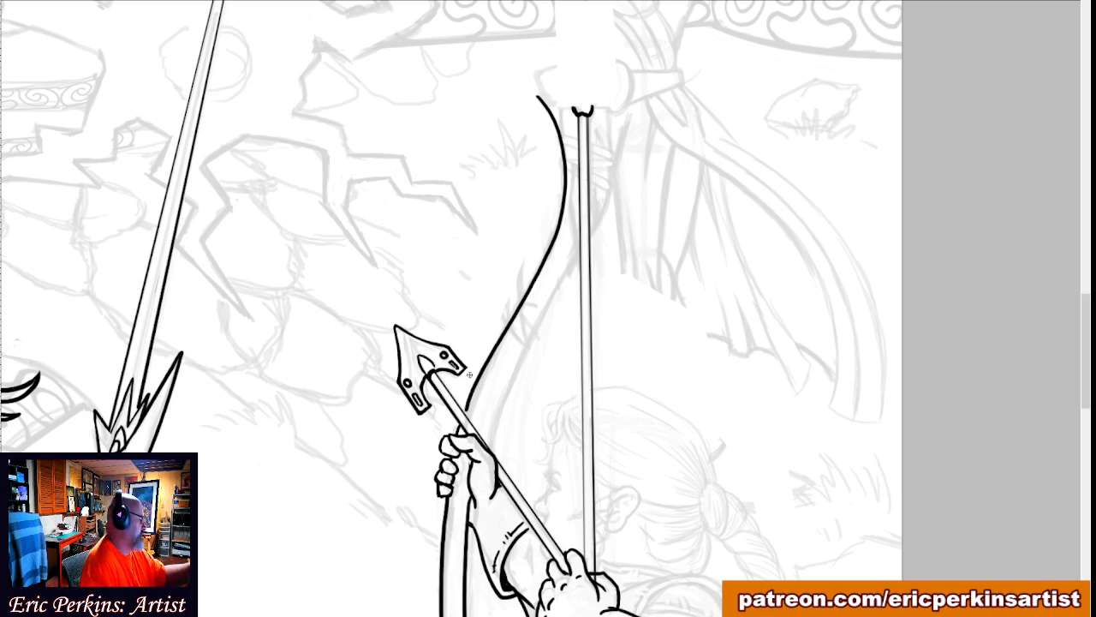
pyautogui.hotkey('ctrl', 'z')
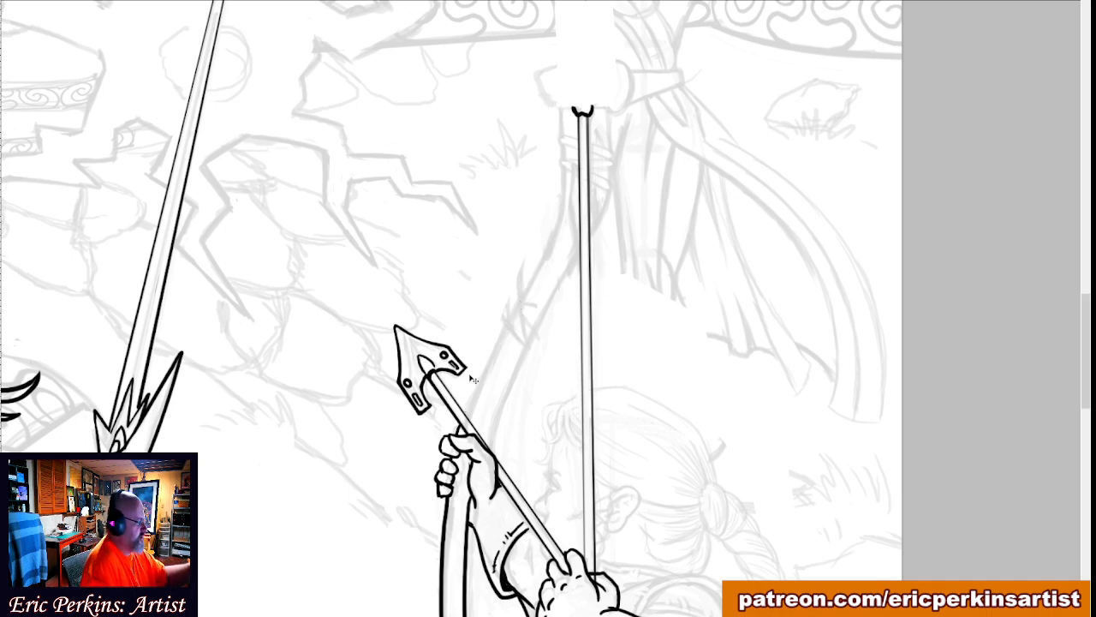
pyautogui.moveTo(533, 95)
pyautogui.mouseDown()
pyautogui.moveTo(561, 171)
pyautogui.moveTo(555, 226)
pyautogui.moveTo(454, 437)
pyautogui.mouseUp()
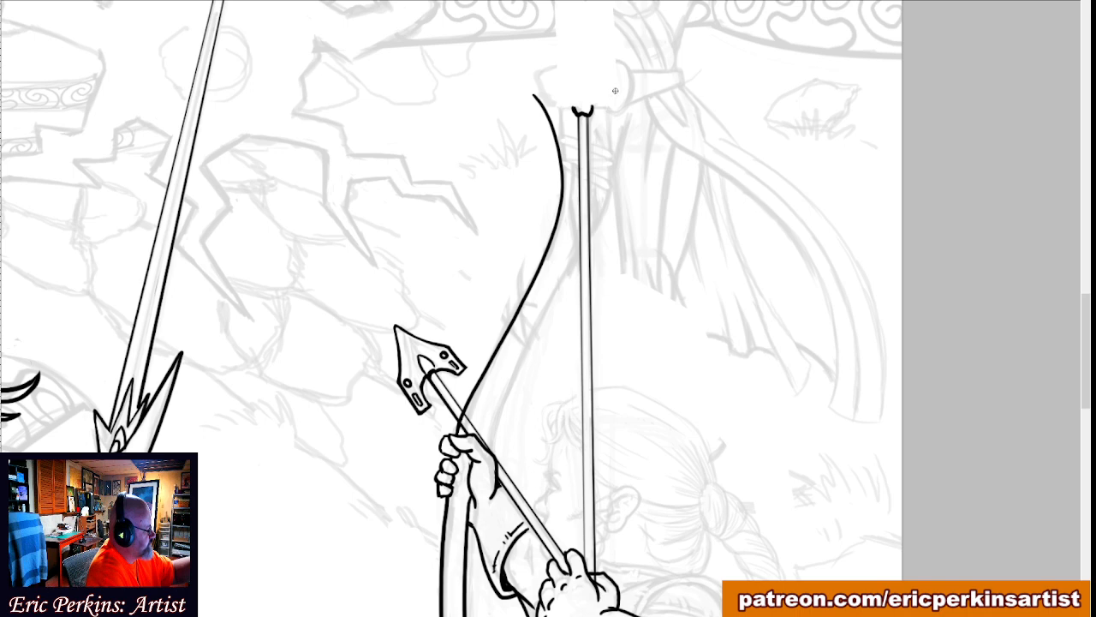
# Ink the inner edge of the bow's upper limb, curving from the tip across the bowstring to the gripping hand, redoing the stroke until it fits.
pyautogui.moveTo(616, 88)
pyautogui.mouseDown()
pyautogui.moveTo(594, 234)
pyautogui.moveTo(519, 357)
pyautogui.moveTo(472, 467)
pyautogui.mouseUp()
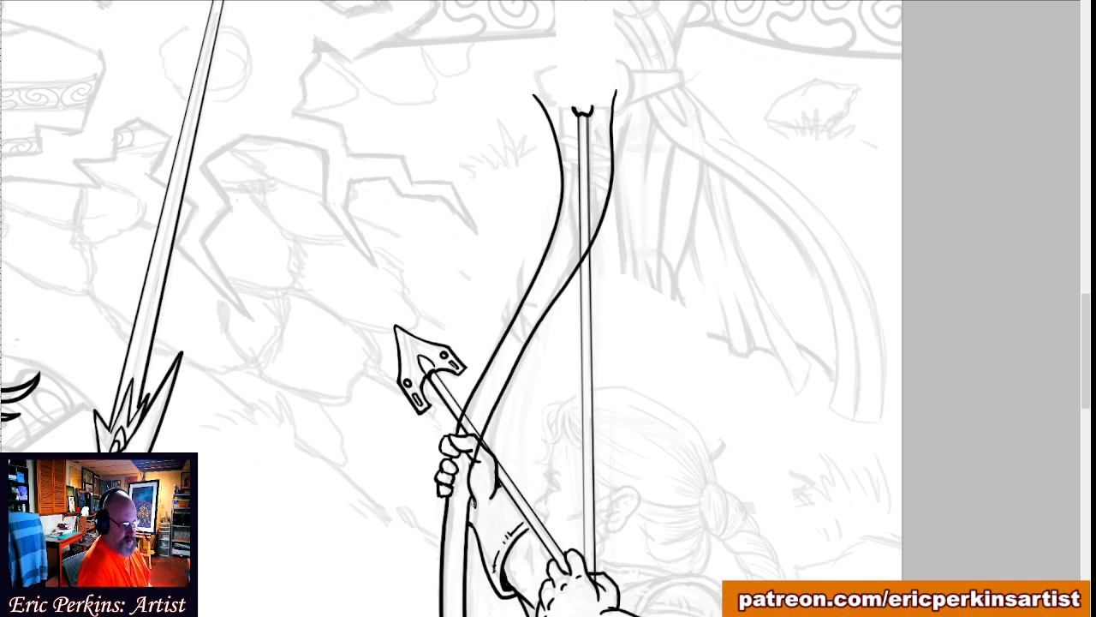
pyautogui.hotkey('ctrl', 'z')
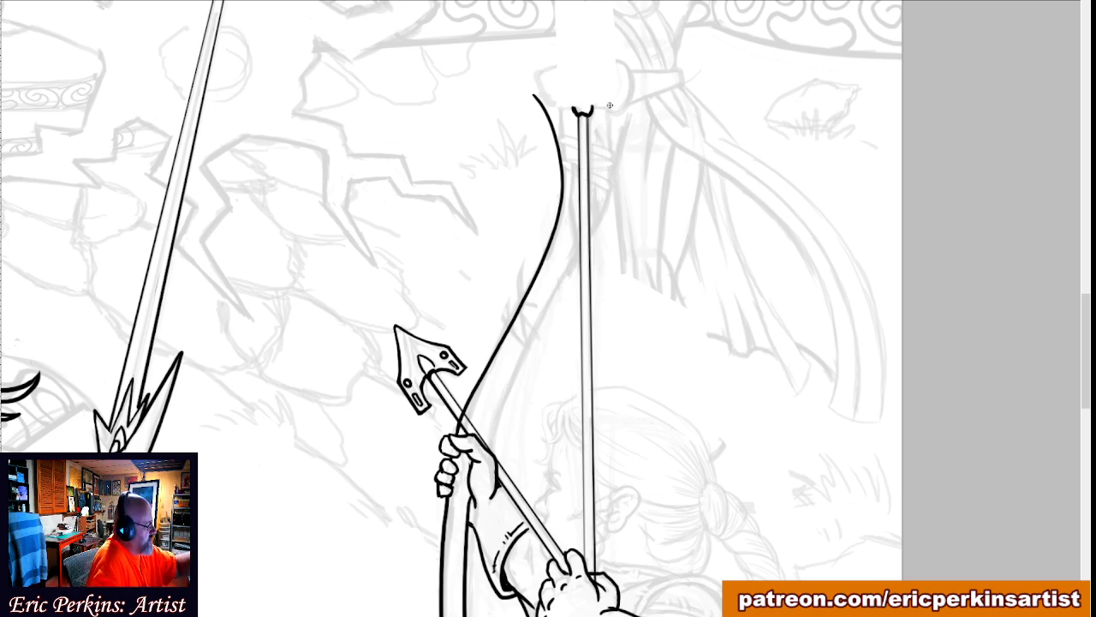
pyautogui.moveTo(622, 98)
pyautogui.mouseDown()
pyautogui.moveTo(597, 227)
pyautogui.moveTo(494, 398)
pyautogui.mouseUp()
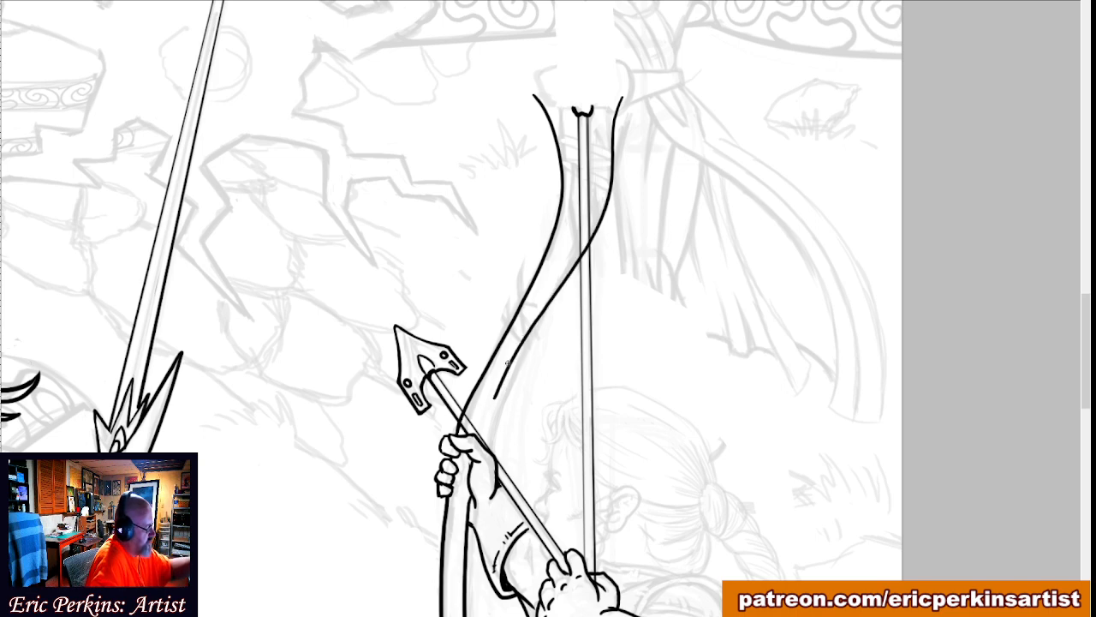
pyautogui.hotkey('ctrl', 'z')
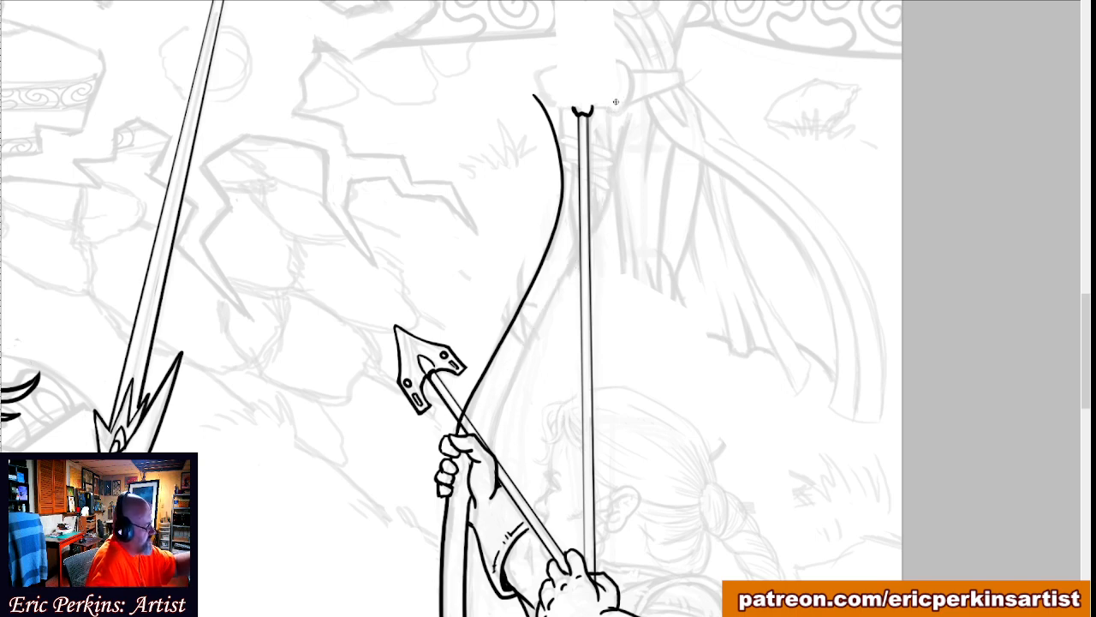
pyautogui.moveTo(614, 107)
pyautogui.mouseDown()
pyautogui.moveTo(598, 210)
pyautogui.moveTo(495, 403)
pyautogui.moveTo(482, 452)
pyautogui.mouseUp()
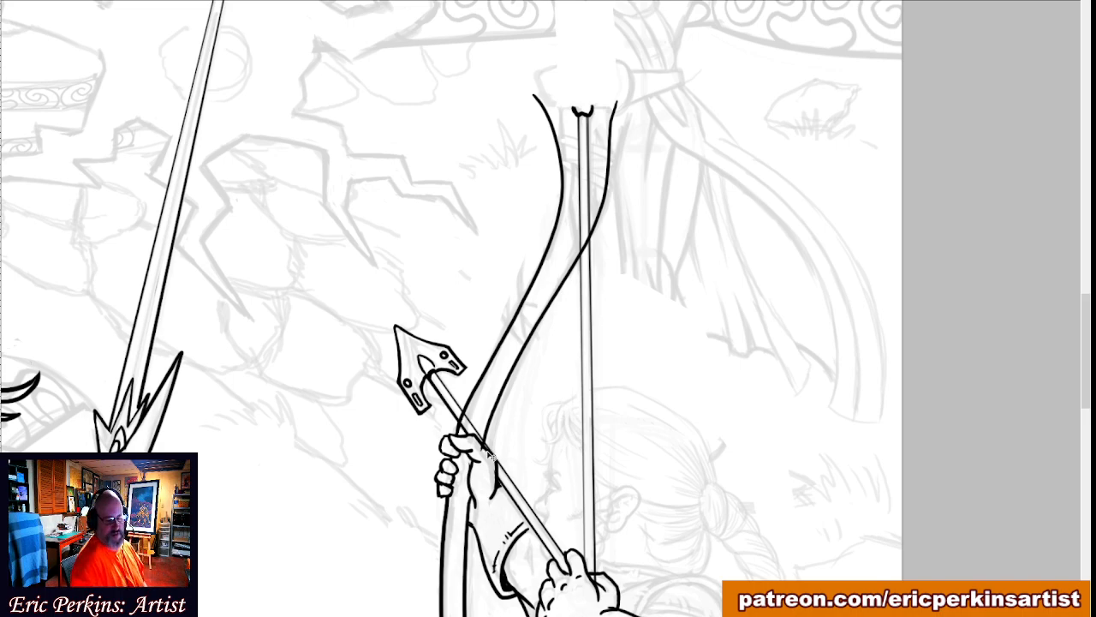
pyautogui.hotkey('ctrl', '0')
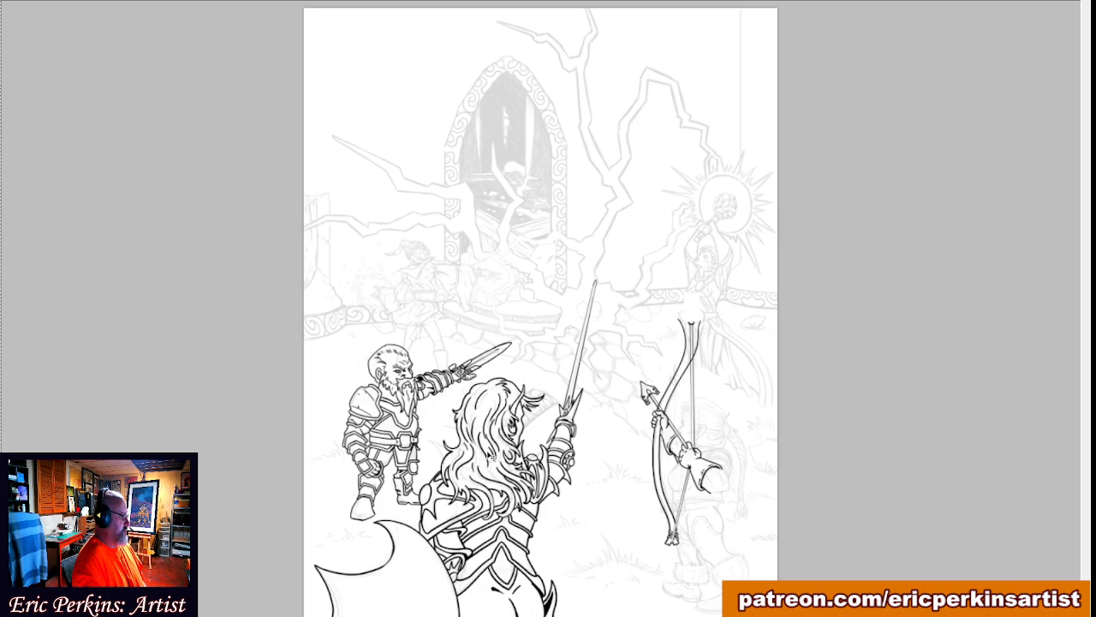
# Erase the upper limb's edge lines where they cross the arrow shaft and the bowstring.
pyautogui.hotkey('ctrl', '+')
pyautogui.hotkey('ctrl', '+')
pyautogui.hotkey('ctrl', '+')
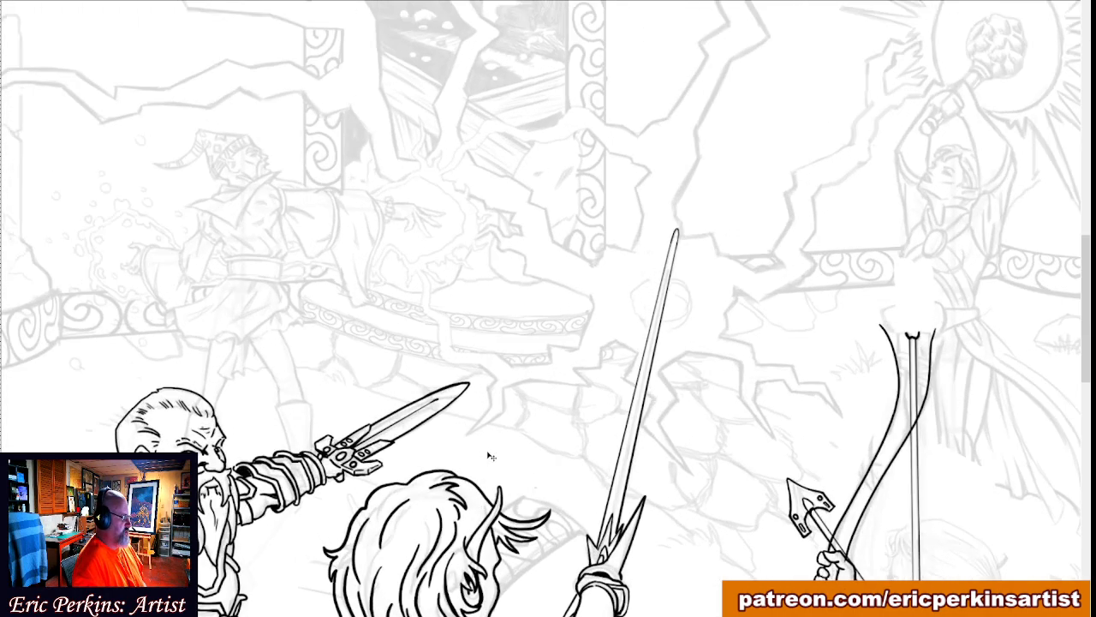
pyautogui.hotkey('ctrl', '+')
pyautogui.moveTo(737, 546); pyautogui.dragTo(324, 345)
pyautogui.moveTo(454, 532); pyautogui.dragTo(419, 503)
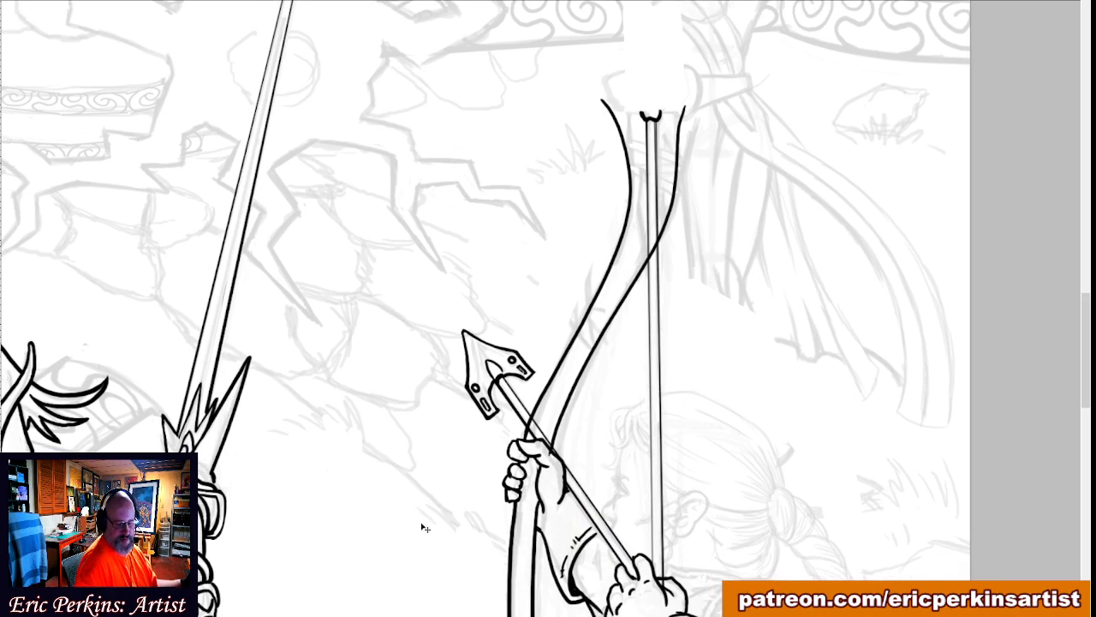
pyautogui.hotkey('ctrl', '+')
pyautogui.hotkey('ctrl', '+')
pyautogui.hotkey('ctrl', '-')
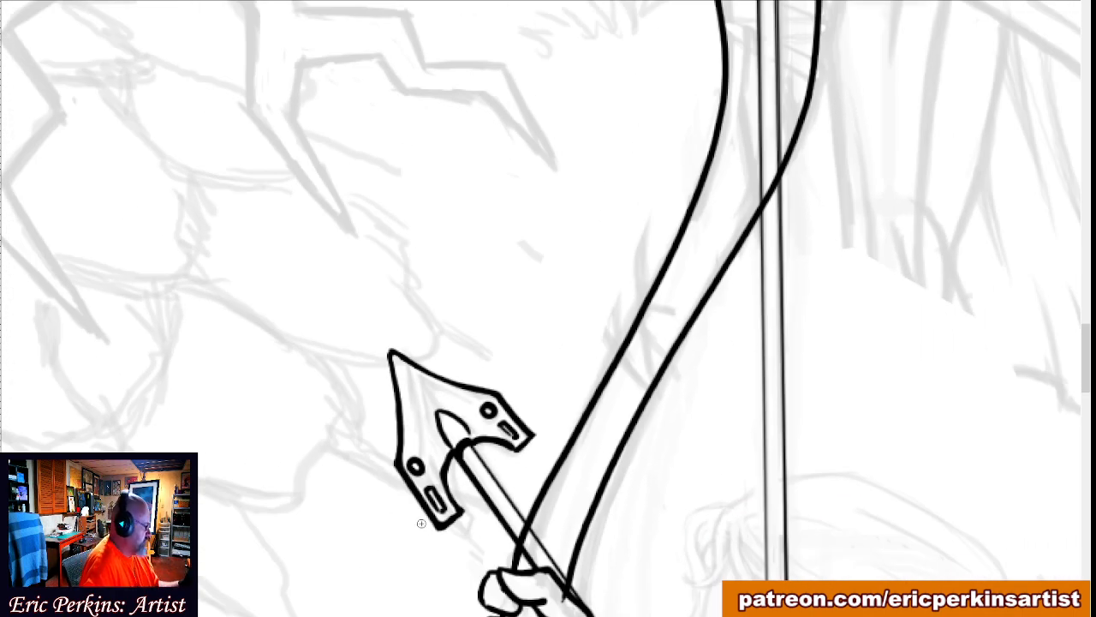
pyautogui.moveTo(472, 556); pyautogui.dragTo(436, 460)
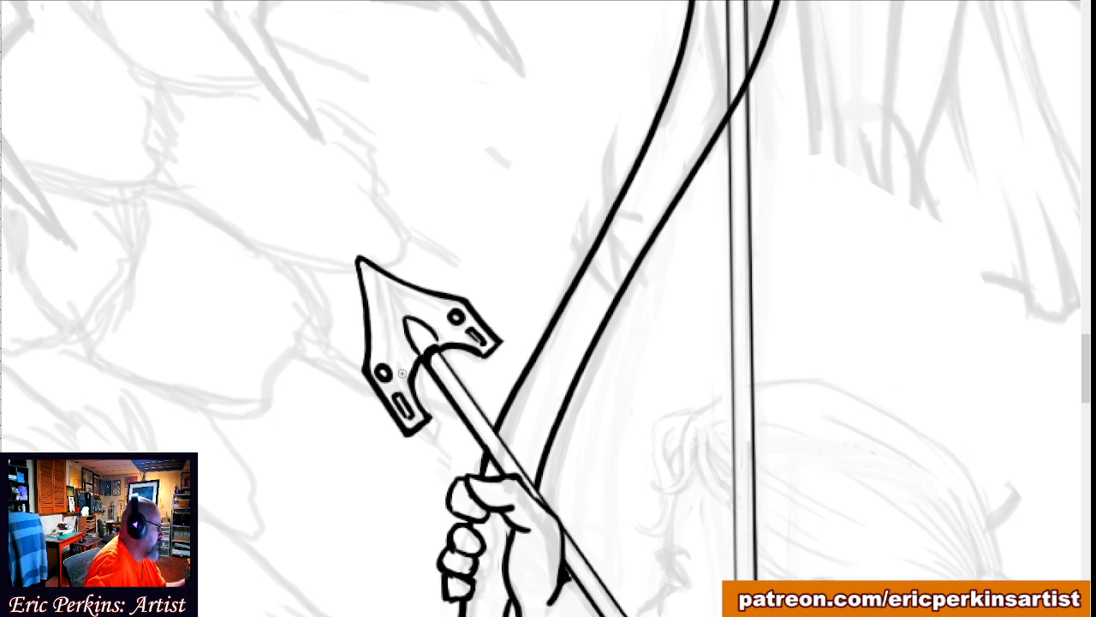
pyautogui.moveTo(493, 359); pyautogui.dragTo(398, 604)
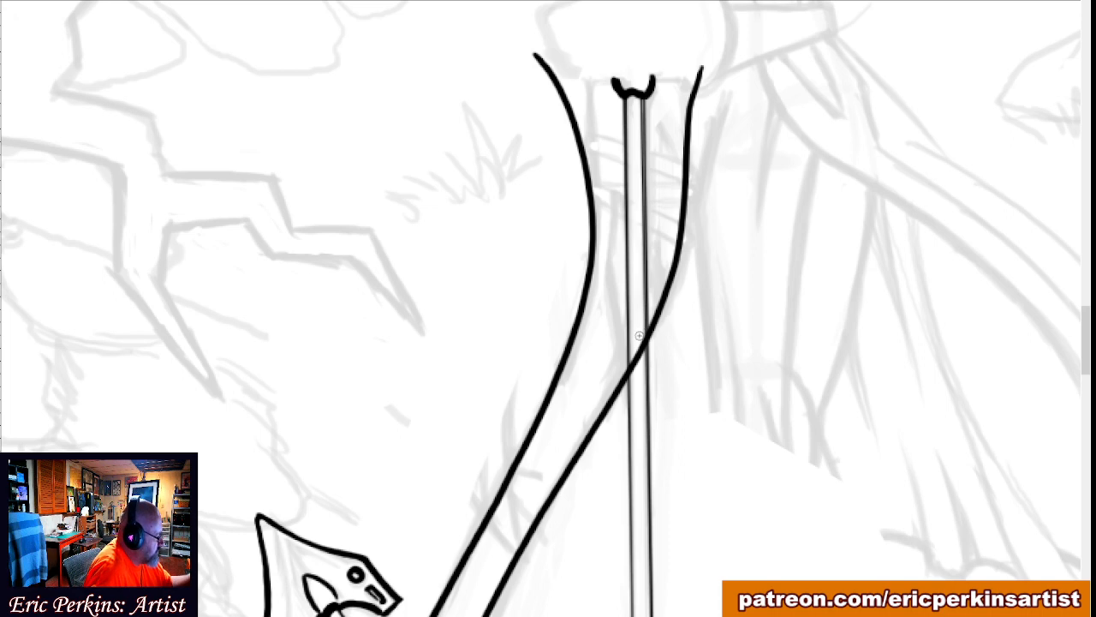
pyautogui.moveTo(640, 338); pyautogui.dragTo(636, 385)
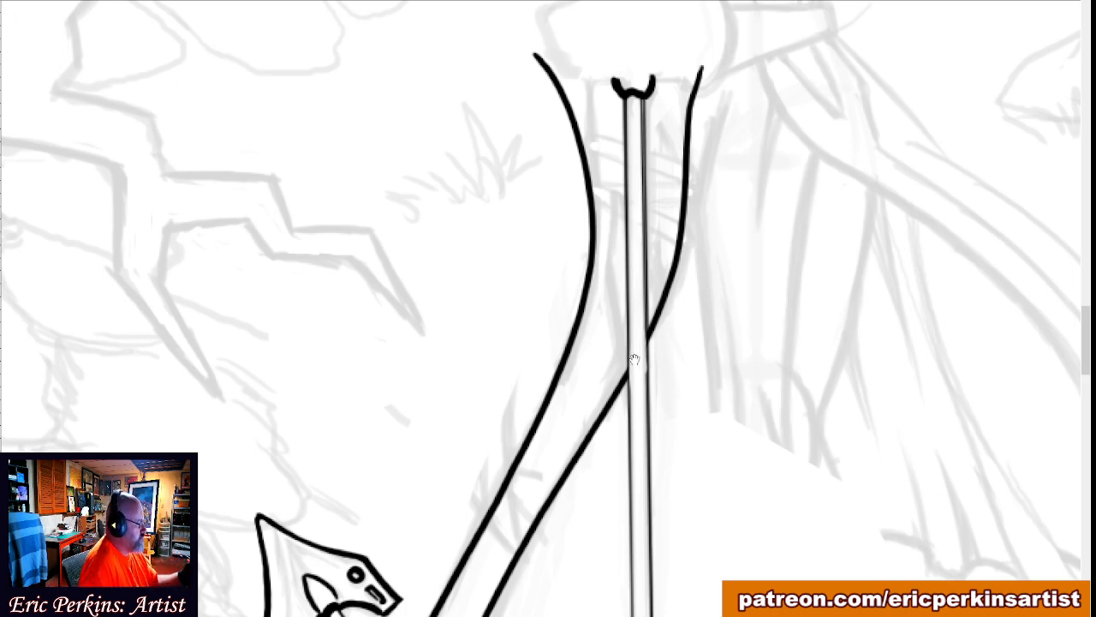
# Ink jagged ends on both sides of the upper string notch, joining them to the limb's outer and inner edges.
pyautogui.moveTo(506, 311); pyautogui.dragTo(404, 480)
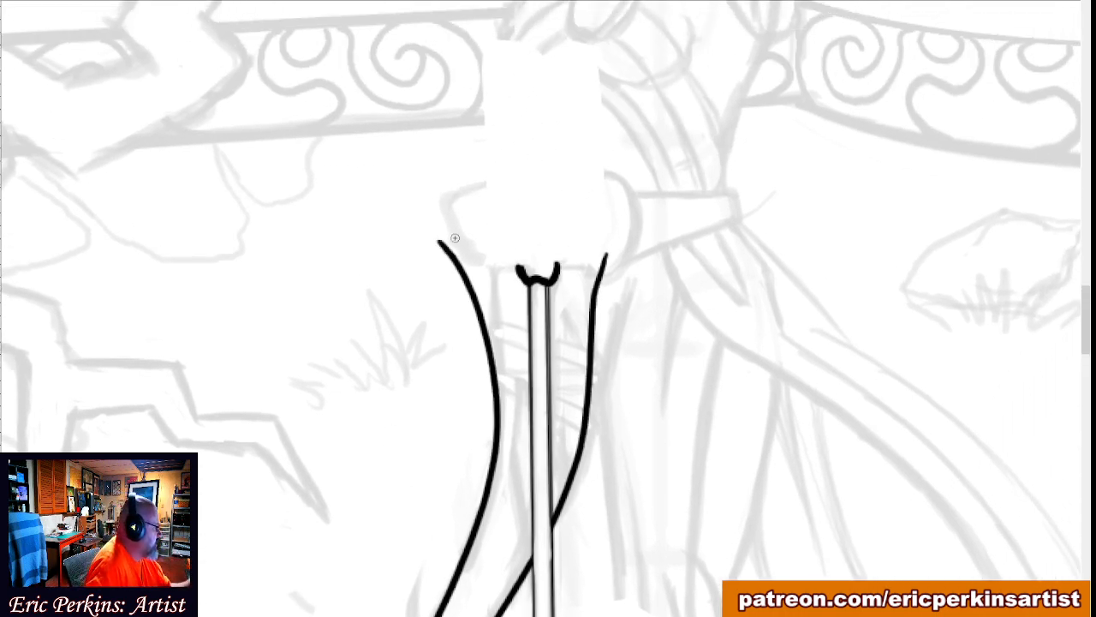
pyautogui.moveTo(517, 268)
pyautogui.mouseDown()
pyautogui.moveTo(506, 242)
pyautogui.moveTo(439, 240)
pyautogui.mouseUp()
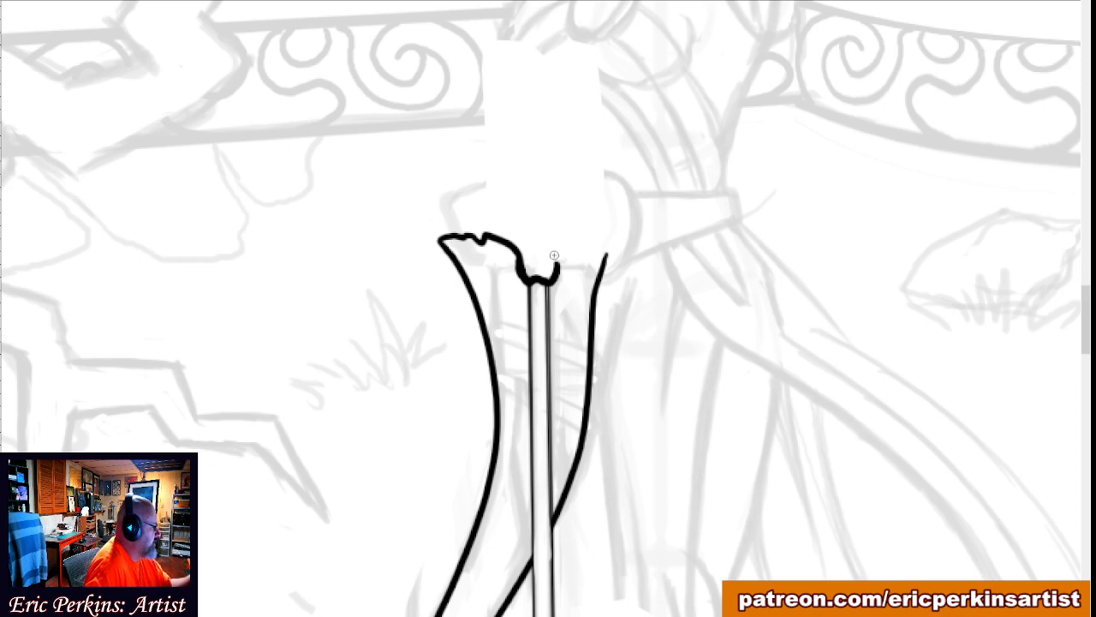
pyautogui.moveTo(561, 256)
pyautogui.mouseDown()
pyautogui.moveTo(609, 244)
pyautogui.moveTo(597, 291)
pyautogui.mouseUp()
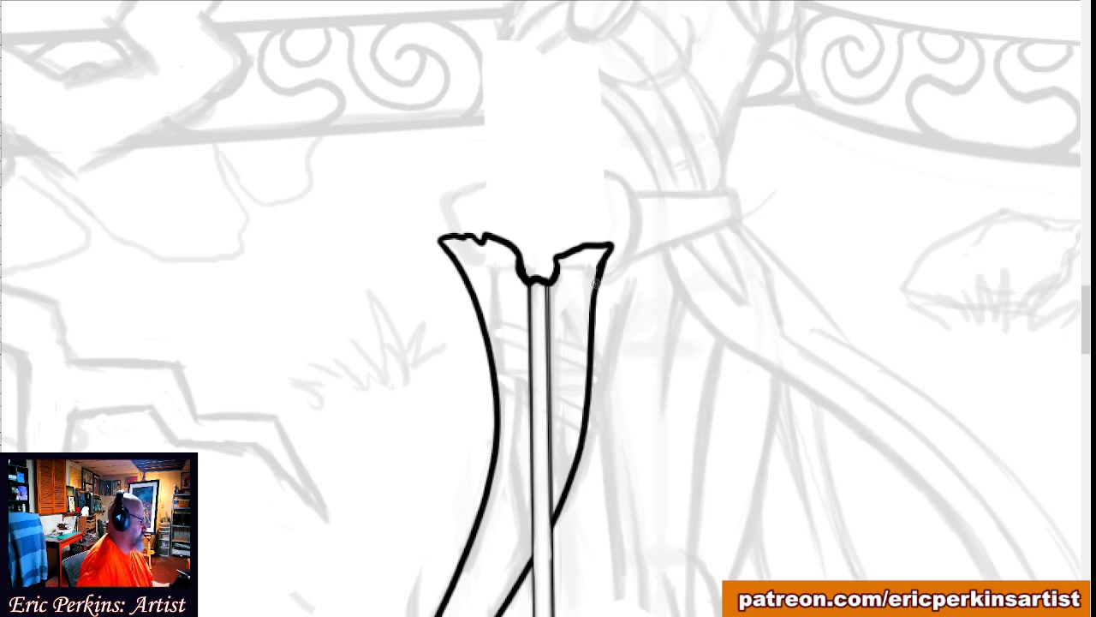
# Ink crisscrossing cord wraps around the upper limb below the flared tip, passing behind the bowstring and looping around both limb edges.
pyautogui.moveTo(402, 486)
pyautogui.mouseDown()
pyautogui.moveTo(411, 472)
pyautogui.moveTo(359, 334)
pyautogui.moveTo(335, 414)
pyautogui.mouseUp()
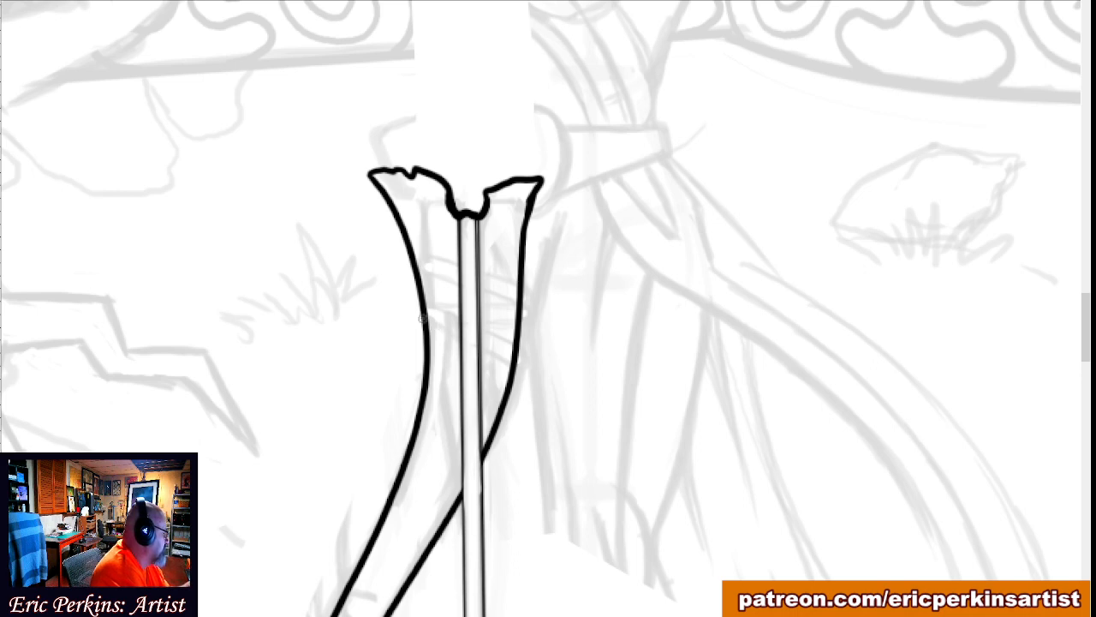
pyautogui.moveTo(426, 319); pyautogui.dragTo(512, 369)
pyautogui.moveTo(425, 302)
pyautogui.mouseDown()
pyautogui.moveTo(516, 350)
pyautogui.moveTo(524, 368)
pyautogui.moveTo(512, 370)
pyautogui.mouseUp()
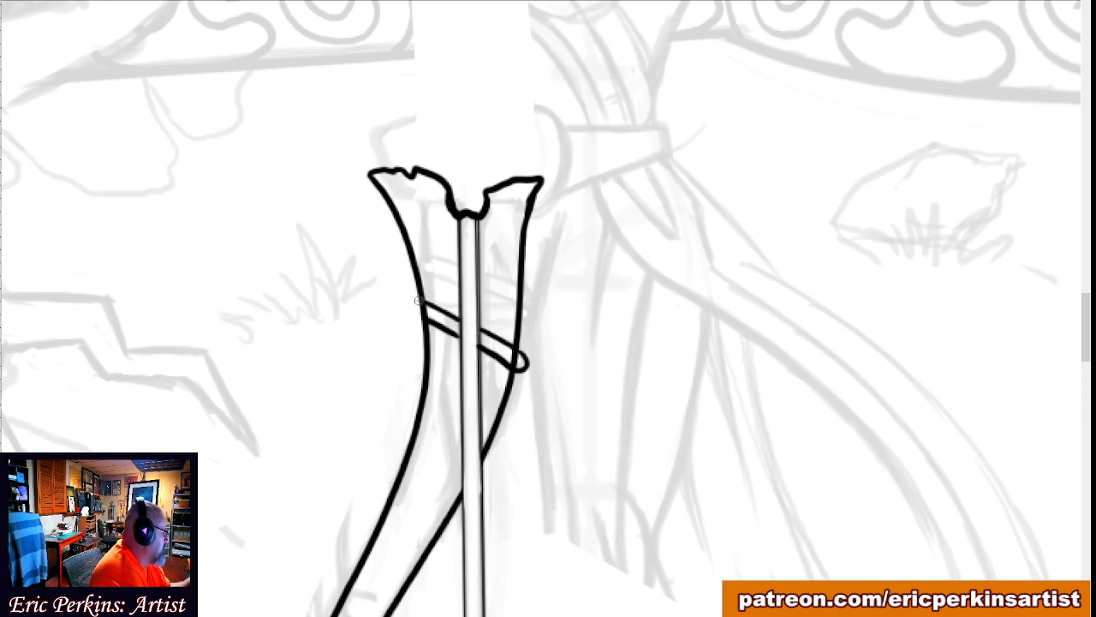
pyautogui.moveTo(418, 303); pyautogui.dragTo(423, 325)
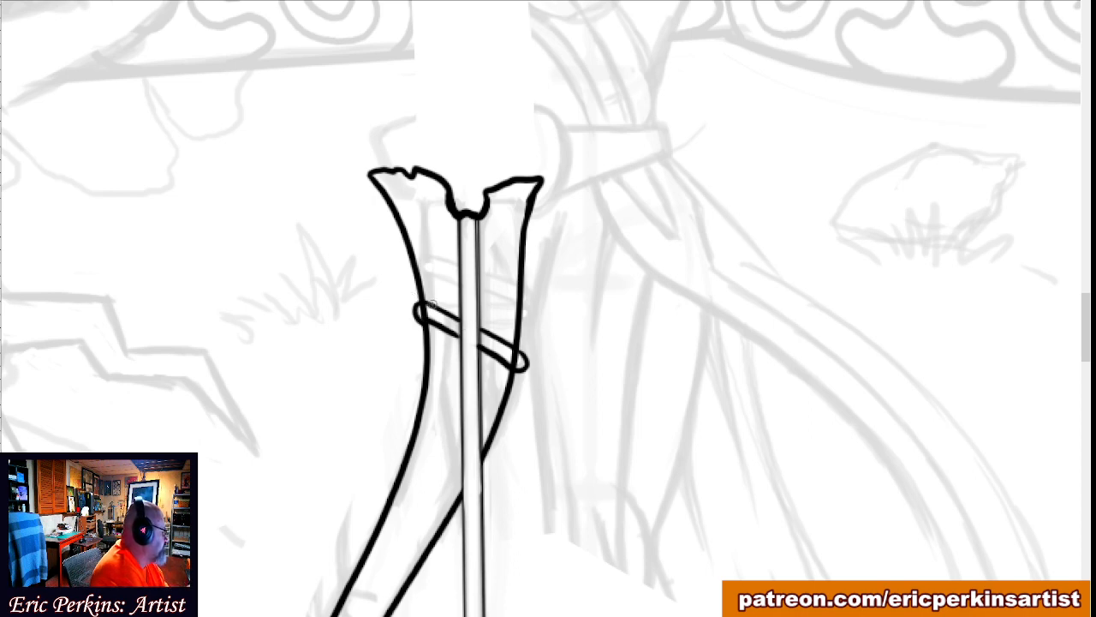
pyautogui.moveTo(439, 306)
pyautogui.mouseDown()
pyautogui.moveTo(520, 302)
pyautogui.moveTo(528, 313)
pyautogui.moveTo(478, 320)
pyautogui.moveTo(527, 293)
pyautogui.moveTo(518, 282)
pyautogui.mouseUp()
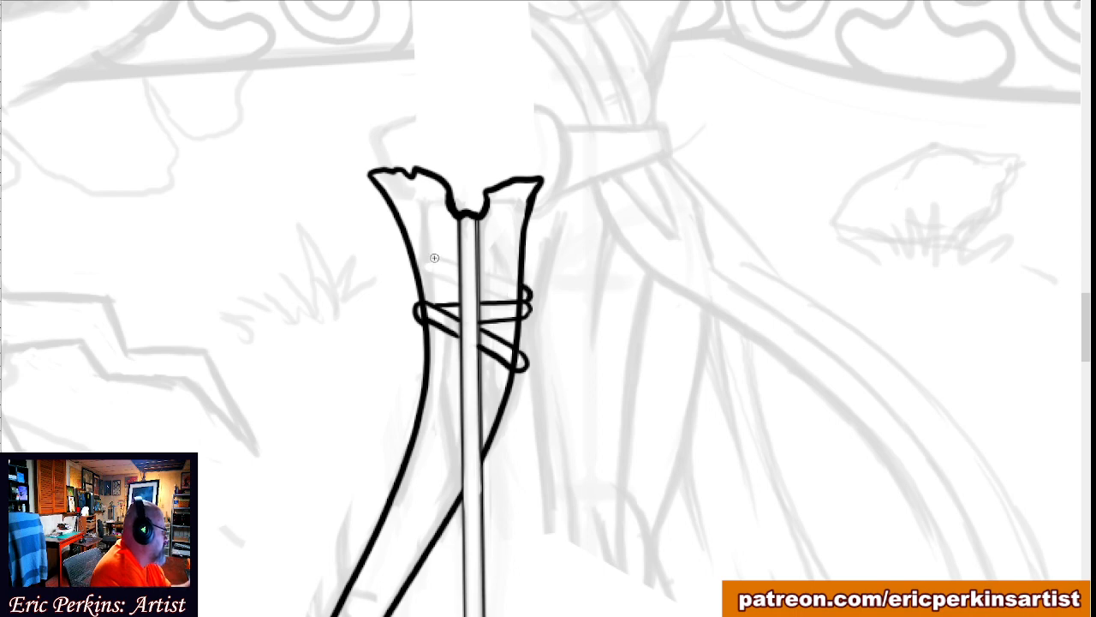
pyautogui.moveTo(406, 250)
pyautogui.mouseDown()
pyautogui.moveTo(531, 293)
pyautogui.moveTo(409, 265)
pyautogui.moveTo(515, 300)
pyautogui.mouseUp()
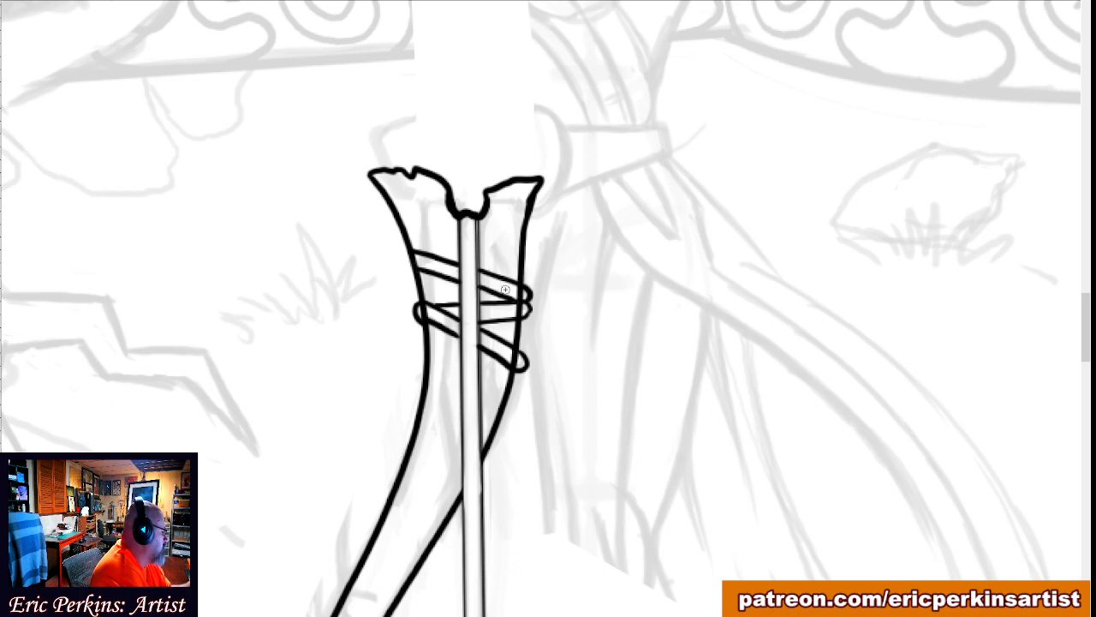
pyautogui.moveTo(409, 248); pyautogui.dragTo(415, 268)
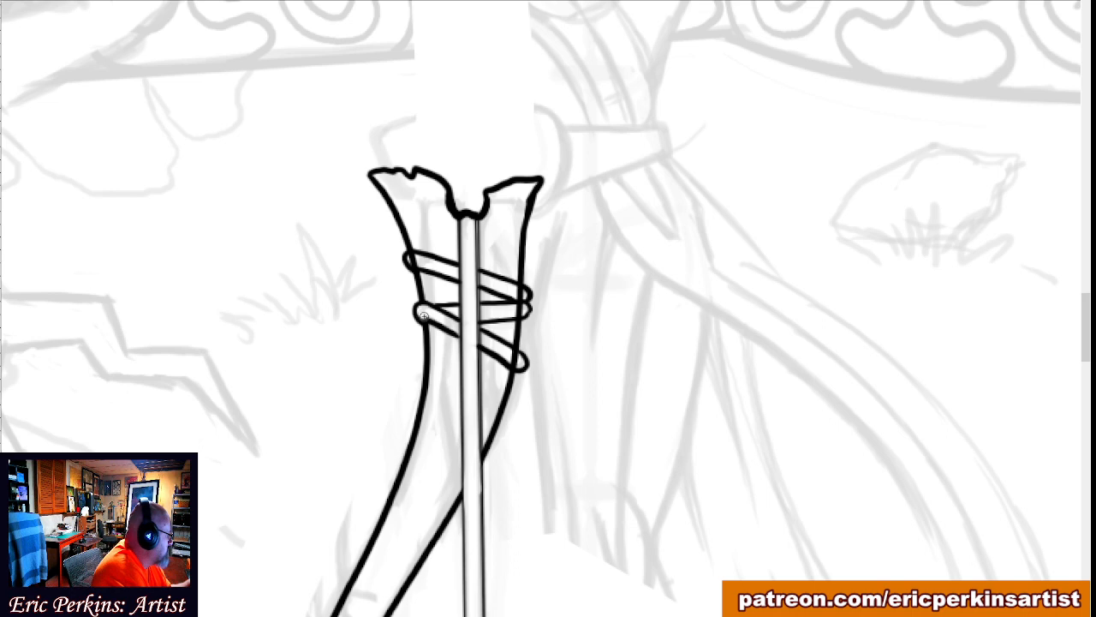
# Erase the limb's edge lines inside the upper cord wraps.
pyautogui.moveTo(419, 313); pyautogui.dragTo(440, 323)
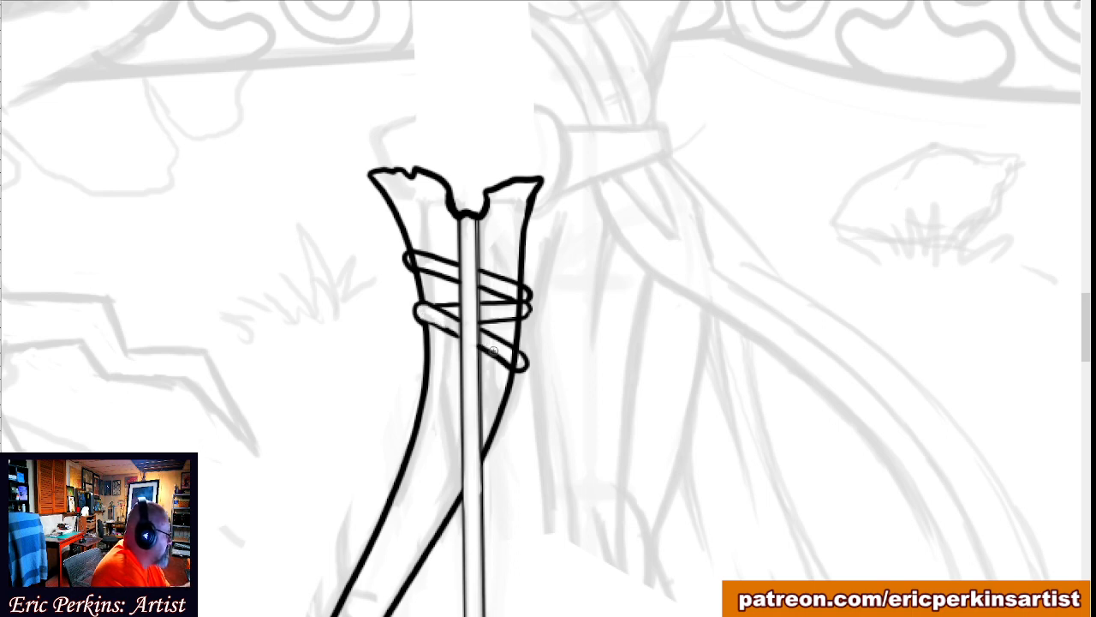
pyautogui.moveTo(507, 353); pyautogui.dragTo(515, 365)
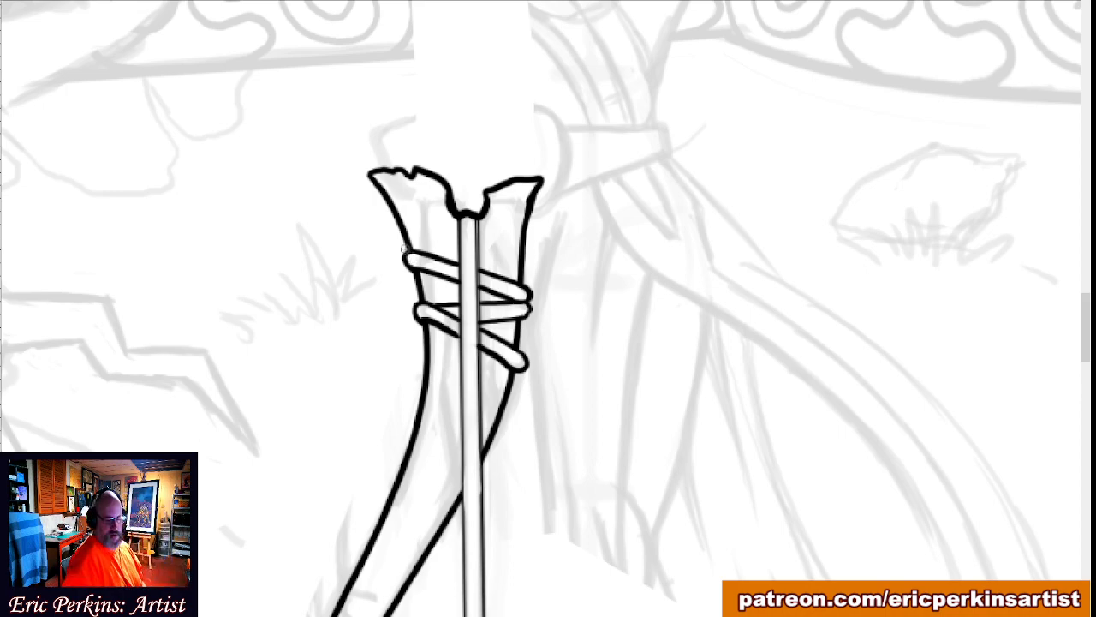
pyautogui.hotkey('ctrl', '0')
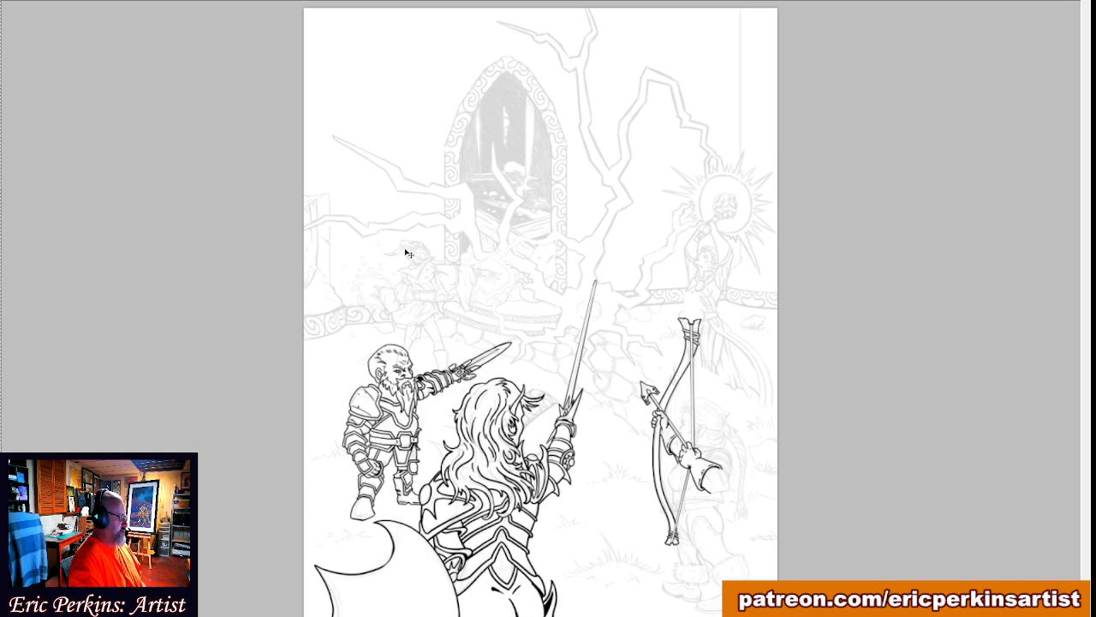
pyautogui.scroll(3, 408, 253)
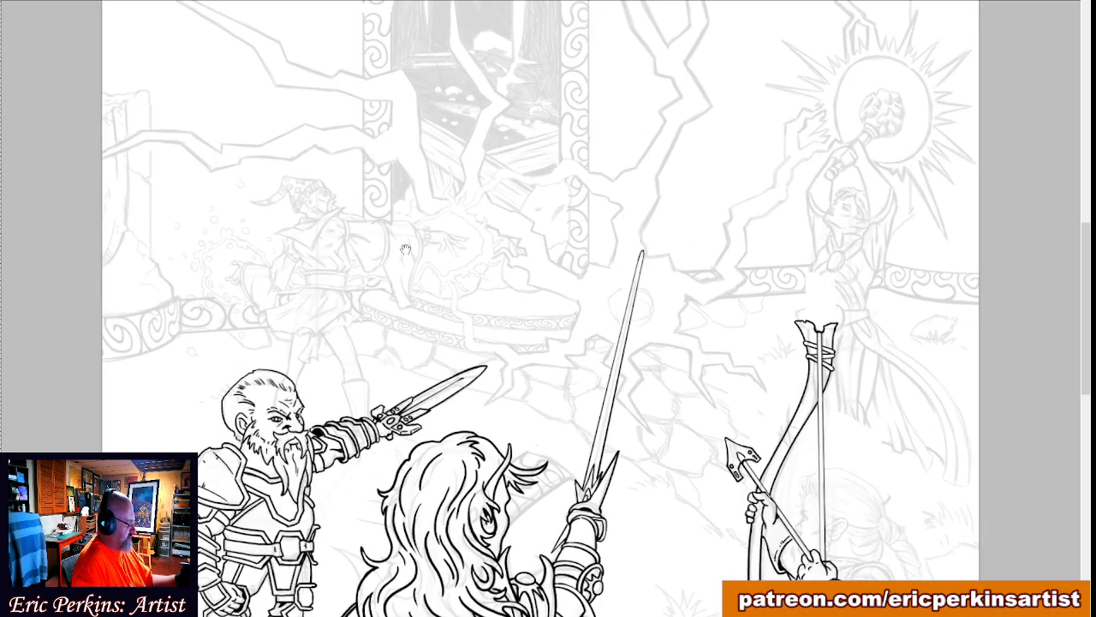
pyautogui.moveTo(603, 554)
pyautogui.mouseDown()
pyautogui.moveTo(553, 377)
pyautogui.moveTo(510, 297)
pyautogui.moveTo(434, 309)
pyautogui.mouseUp()
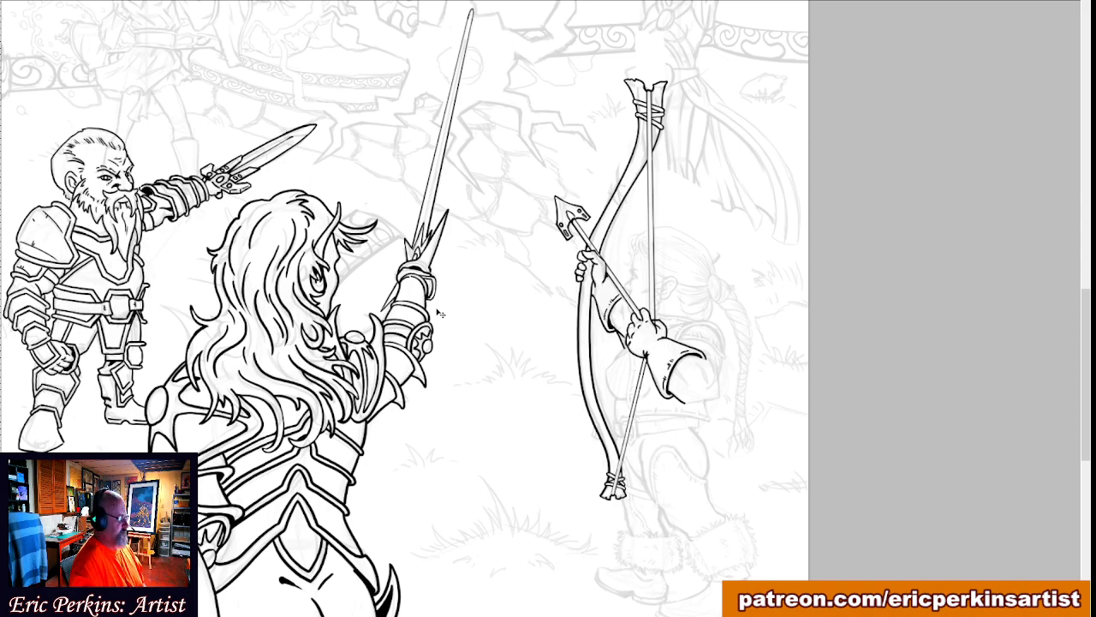
pyautogui.hotkey('ctrl', '-')
pyautogui.hotkey('ctrl', '-')
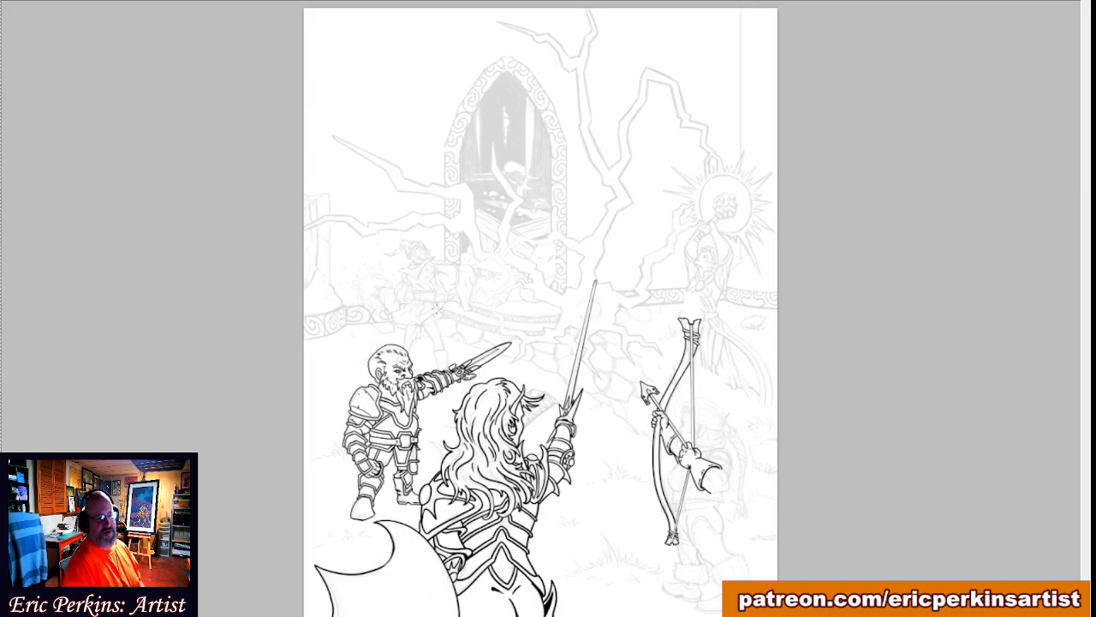